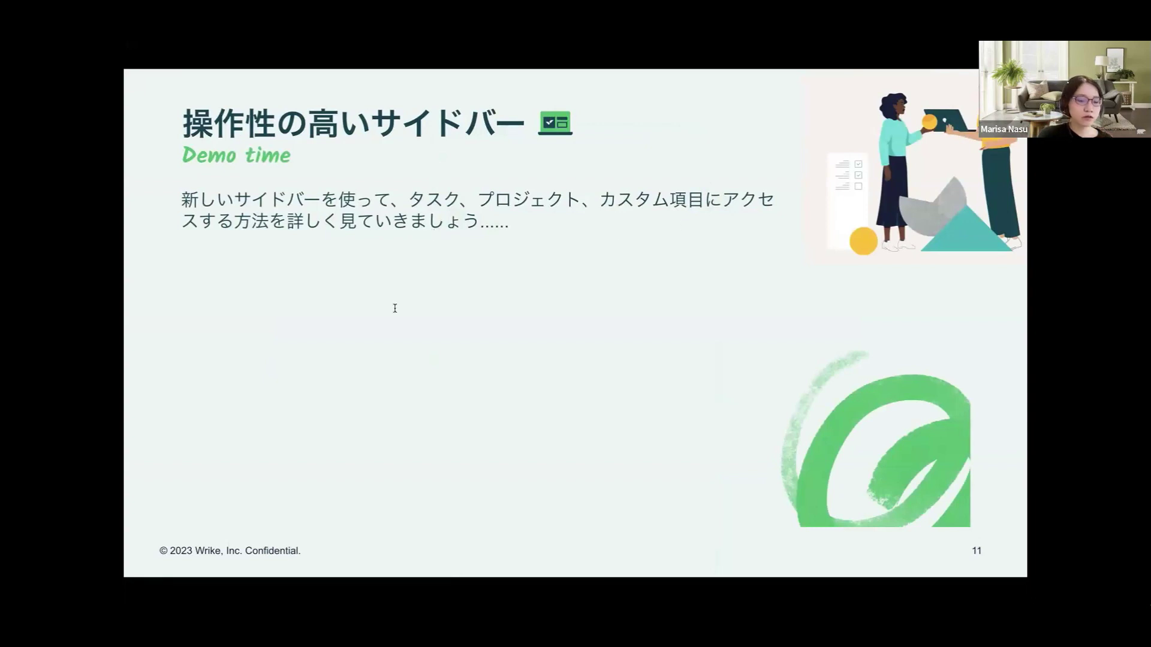
- Switch from the slides to Wrike in the browser and view the profile menu's Lightspeed and account options
key(super+Tab)
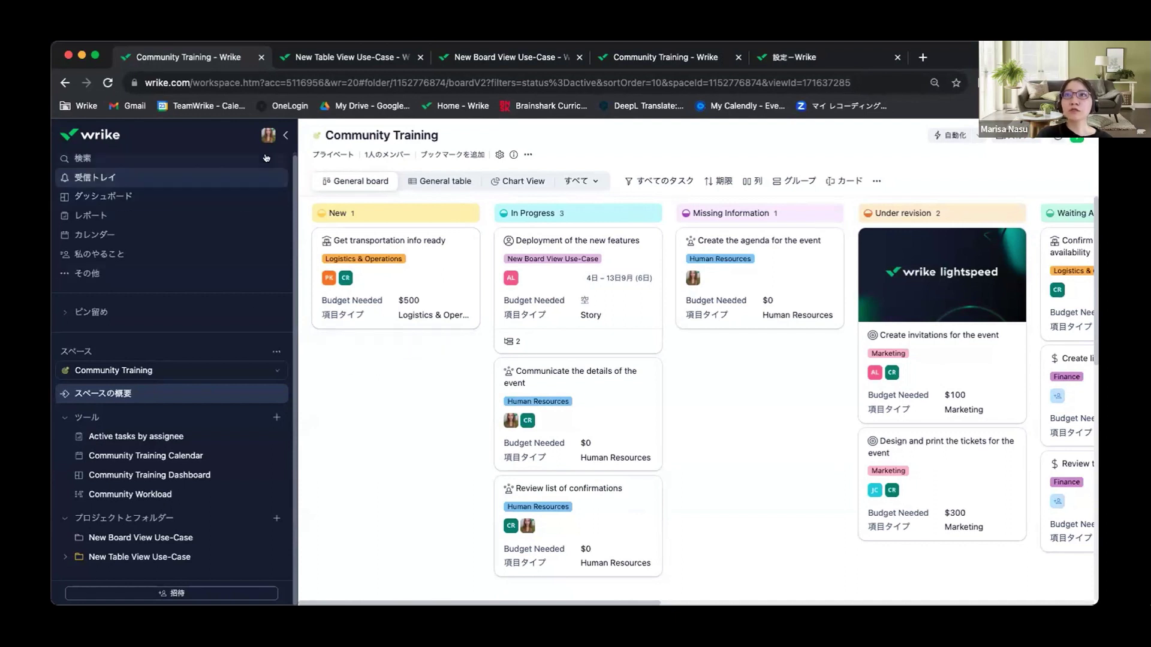
click(268, 135)
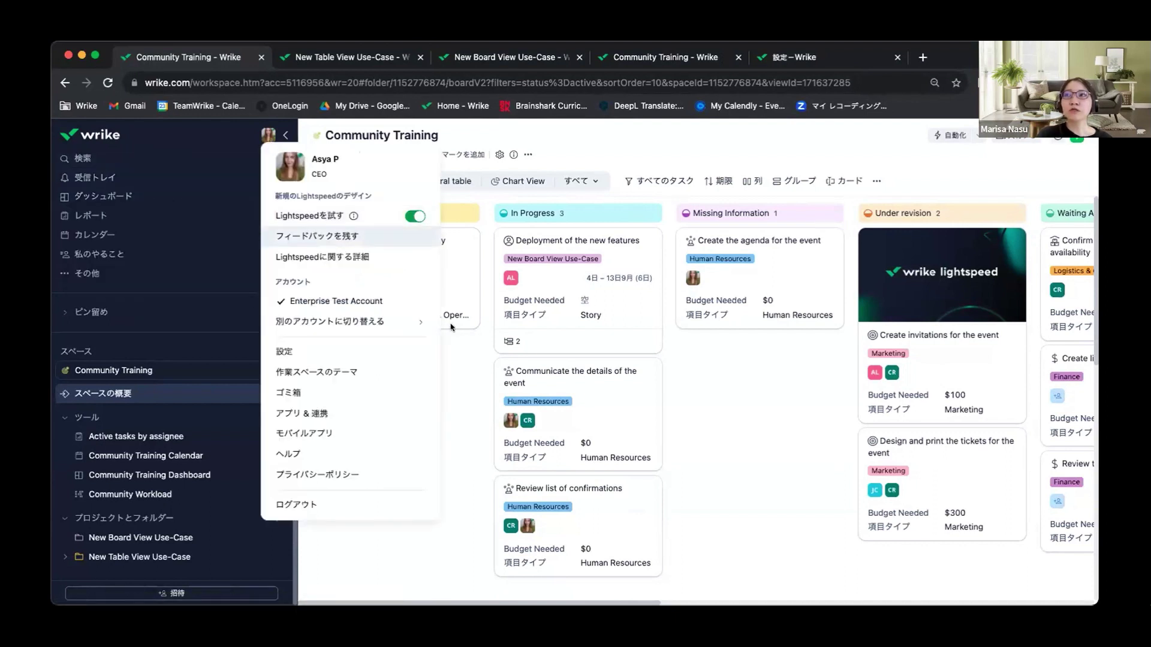
click(463, 410)
mouse_move(345, 384)
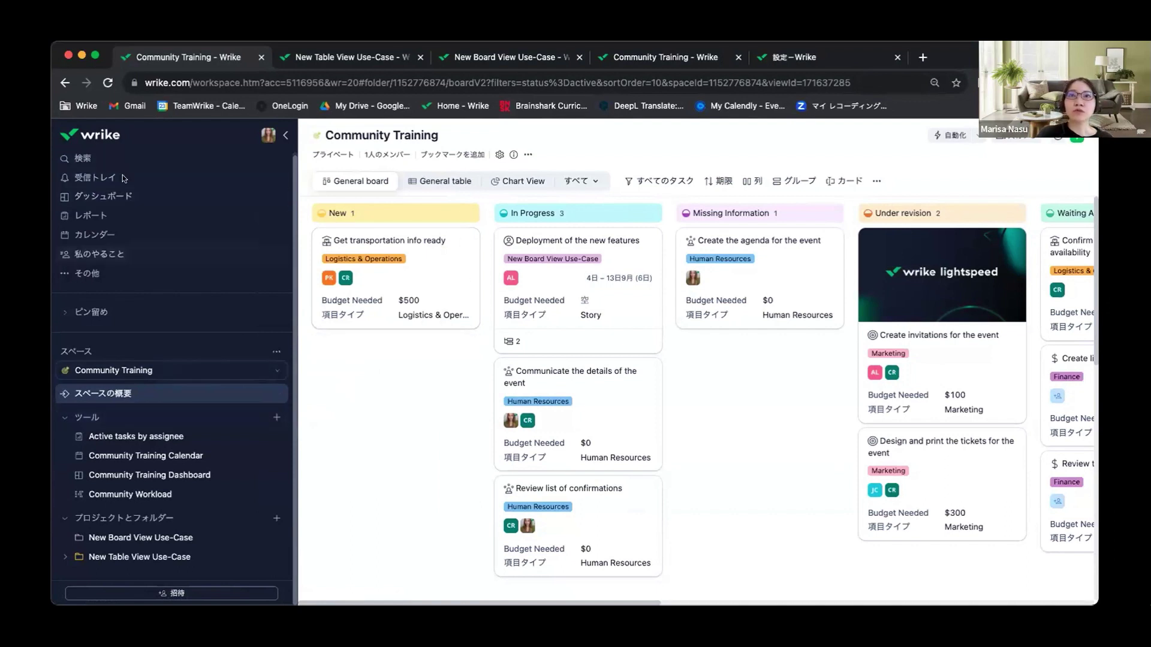
- Open the workspace search for tasks, projects and files, and close it without searching
click(87, 151)
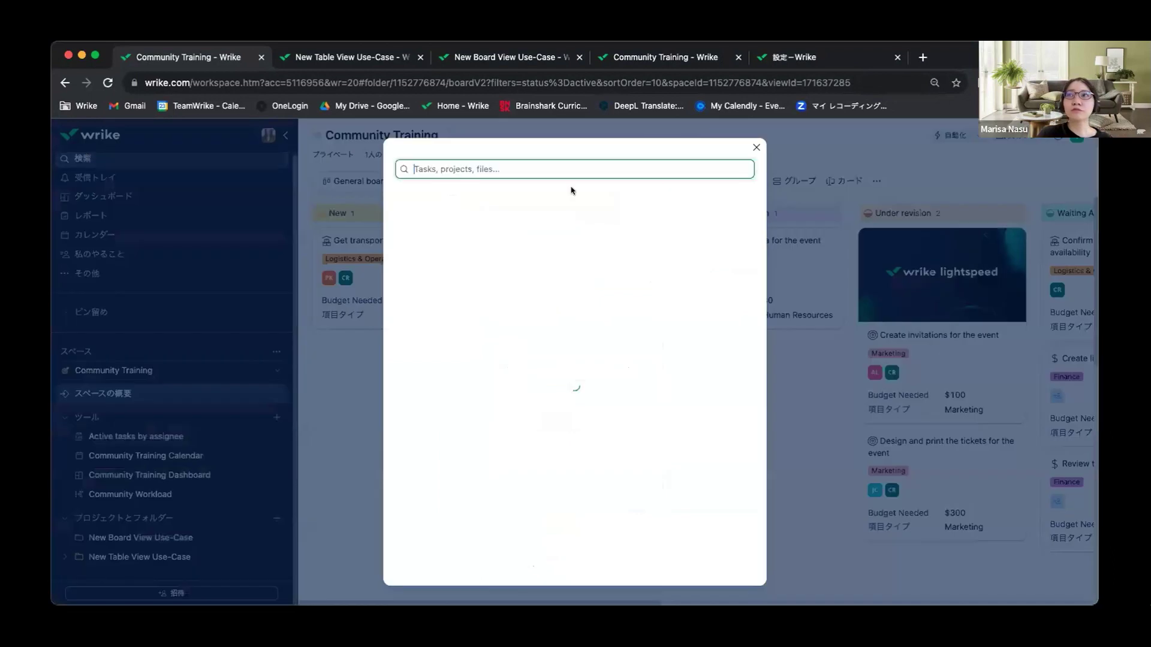
click(756, 148)
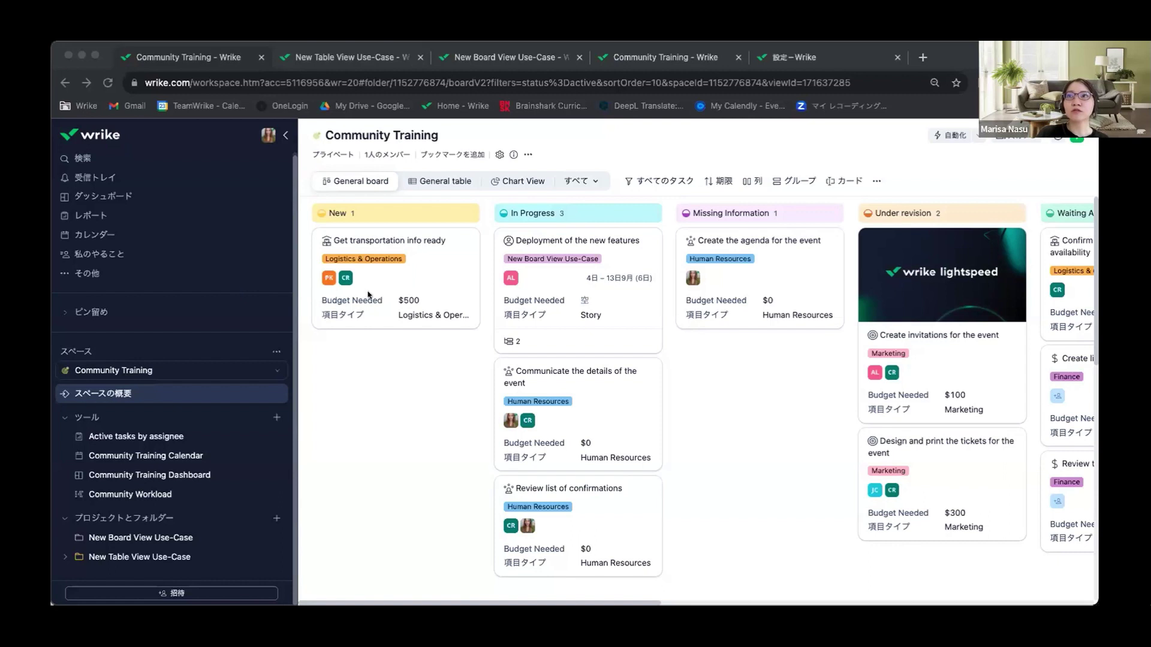
click(362, 566)
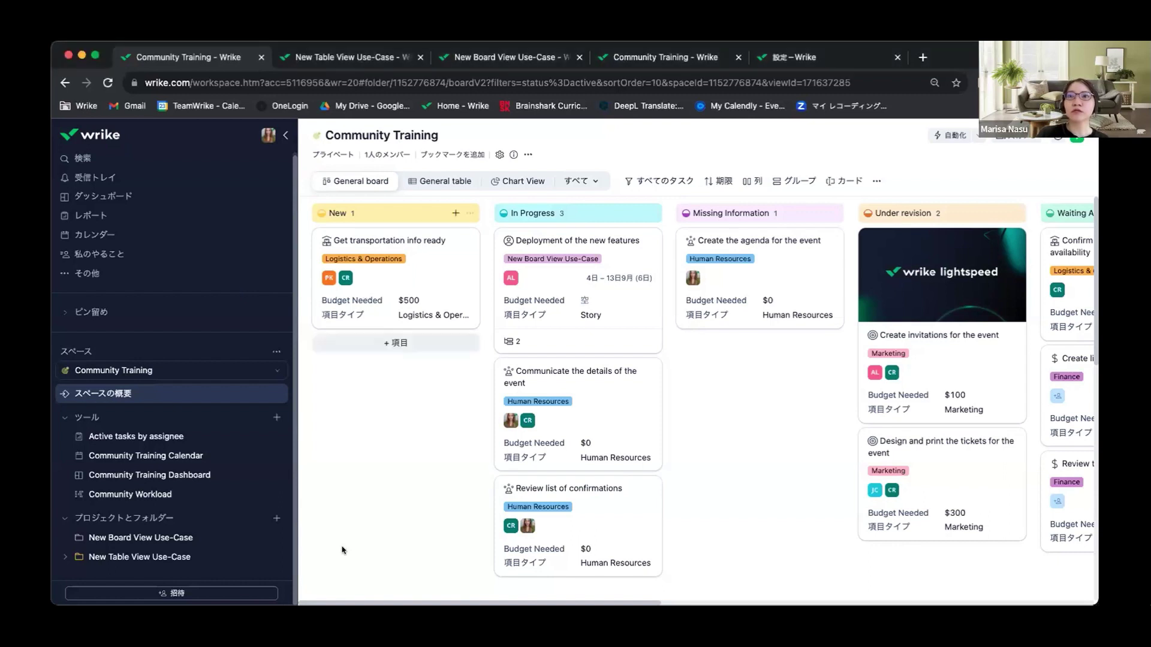
click(376, 548)
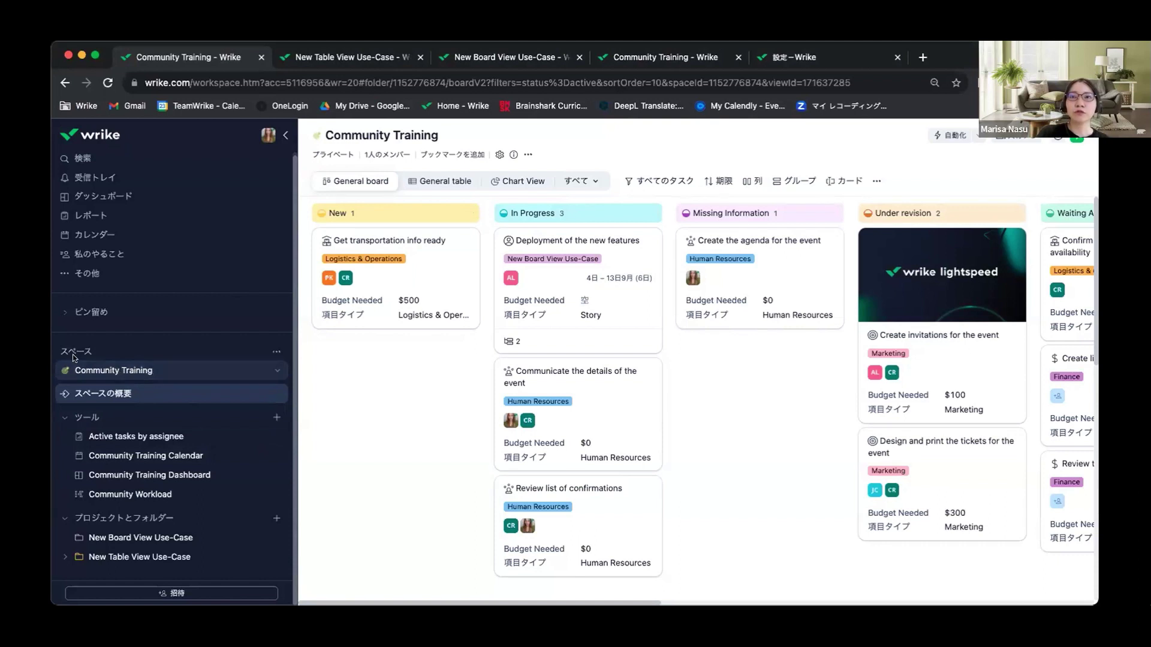
- Examine the full list of my spaces in the space switcher and close it without switching spaces
click(194, 372)
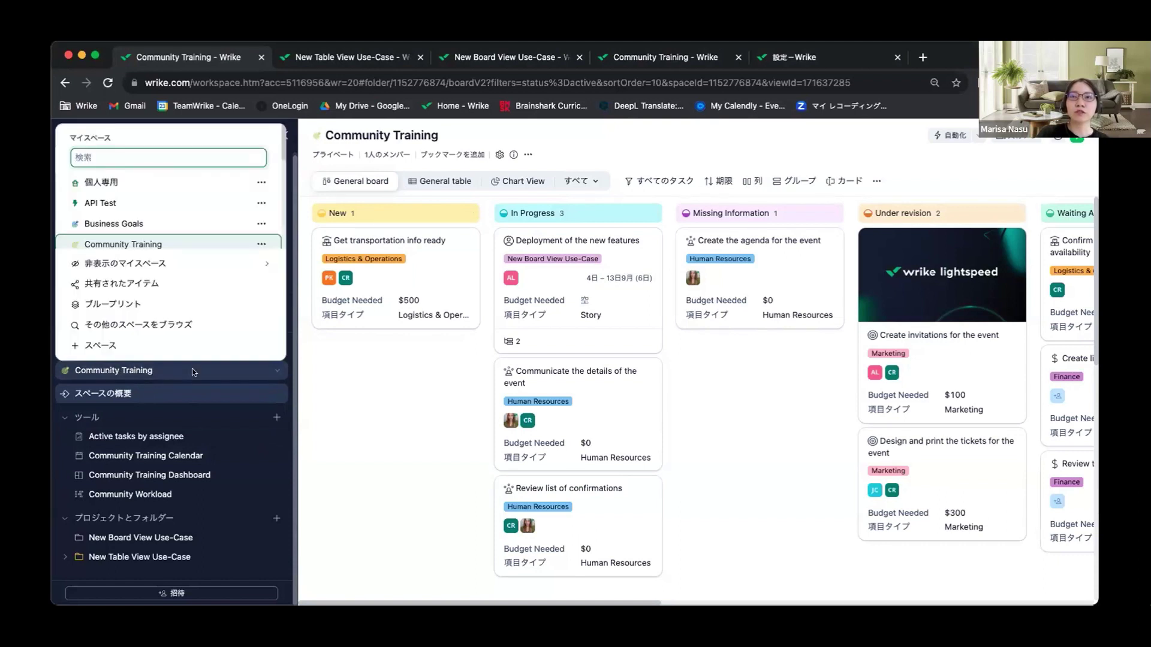
click(342, 445)
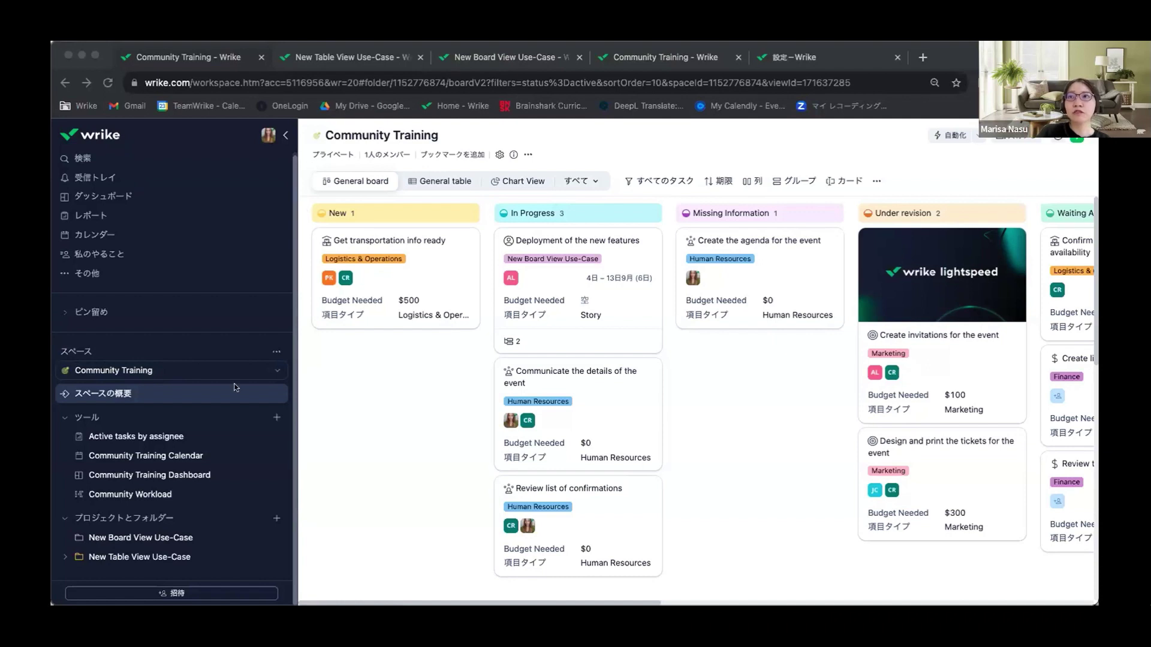
click(656, 167)
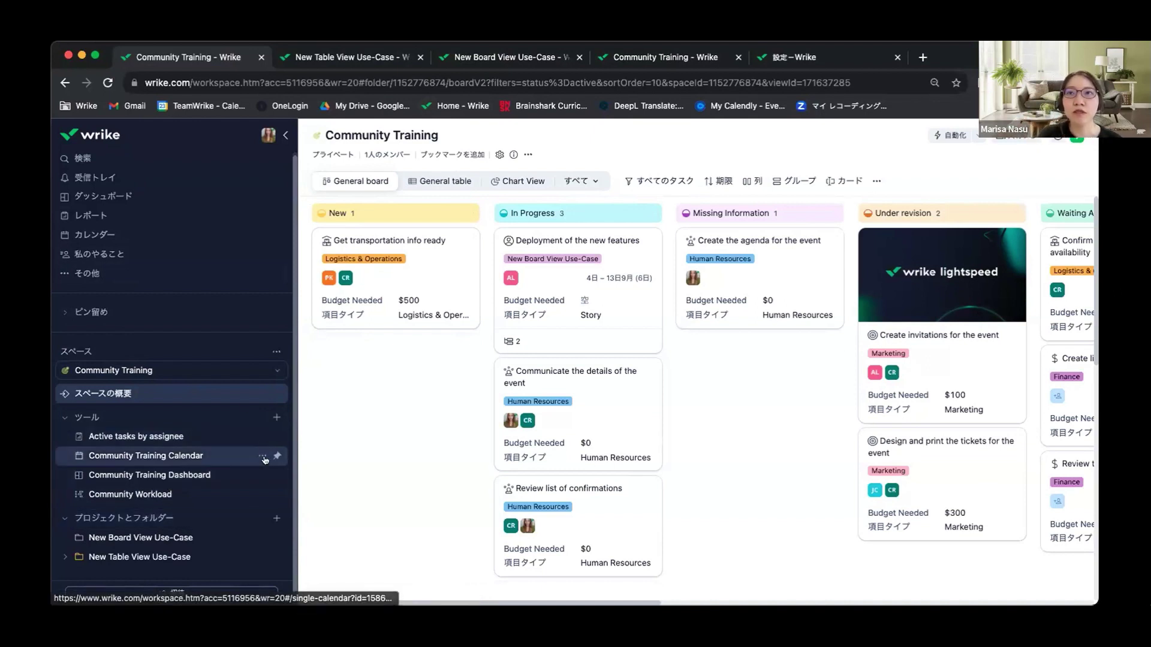
click(268, 373)
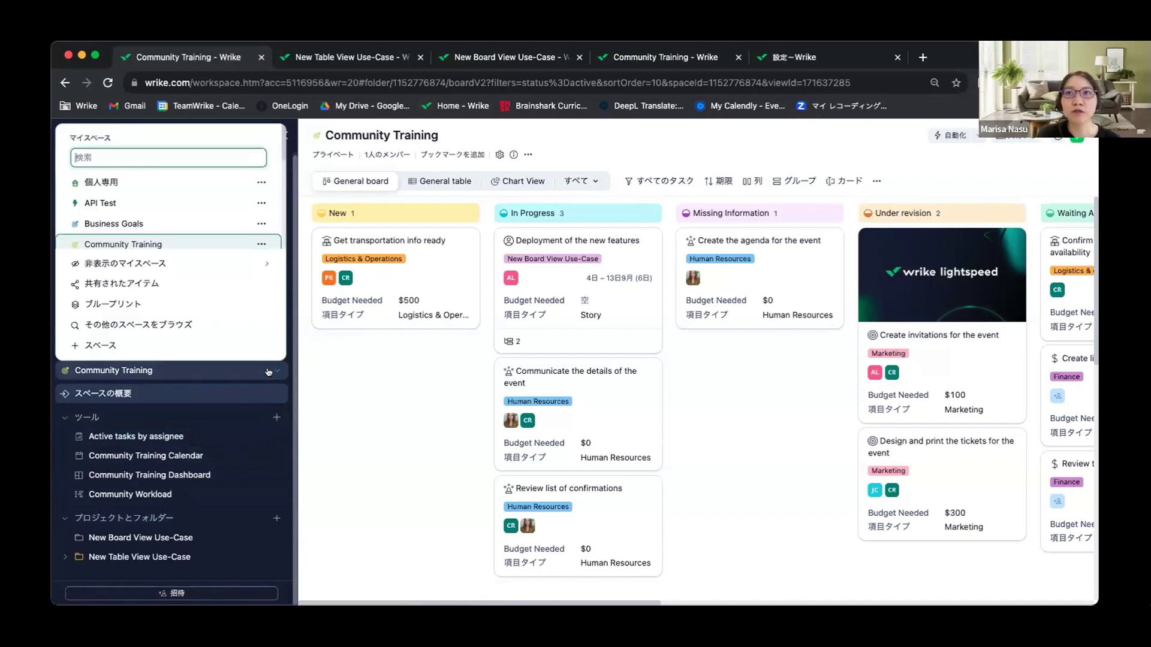
scroll(193, 233, down, 5)
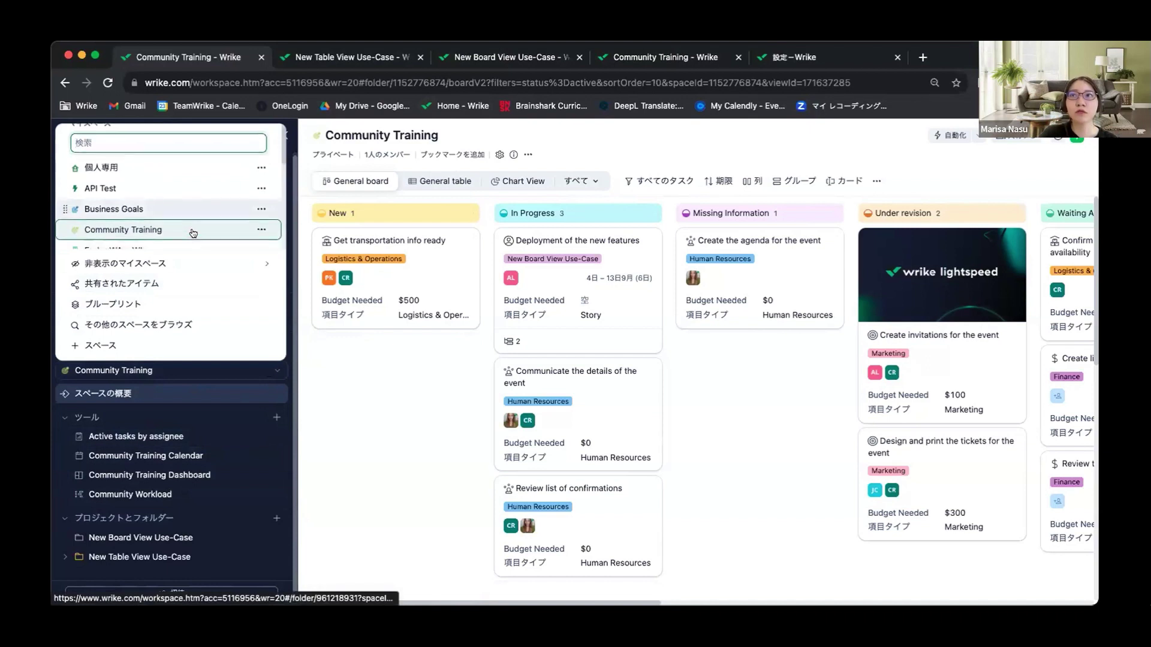
scroll(193, 234, down, 2)
scroll(191, 219, up, 8)
scroll(190, 205, down, 10)
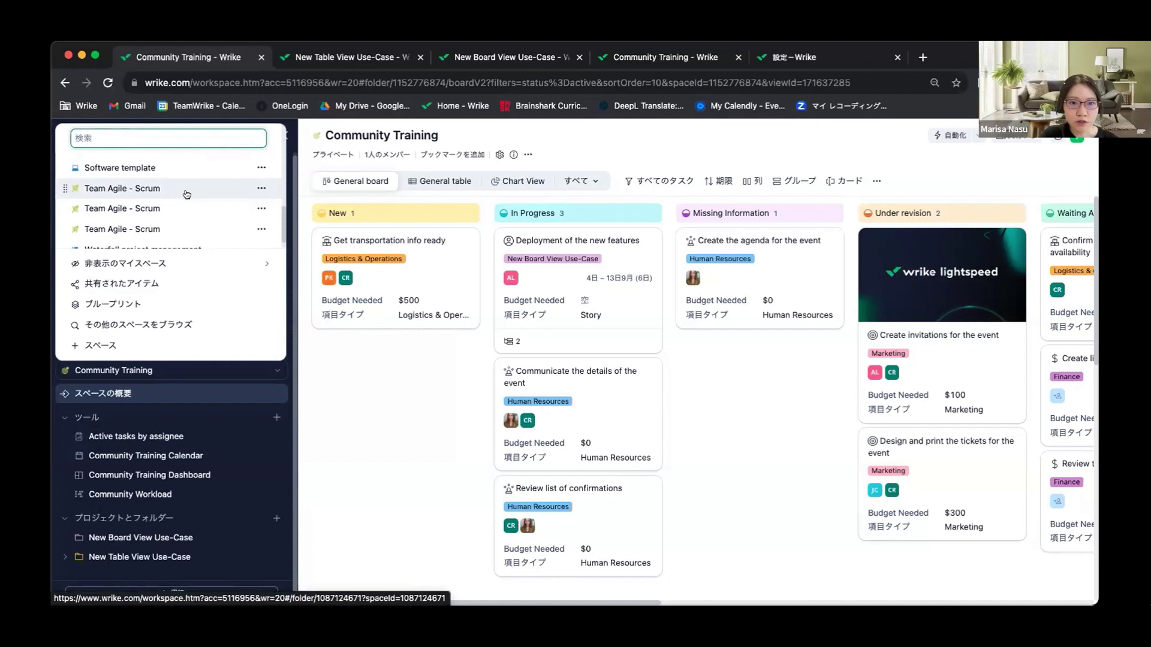
click(271, 365)
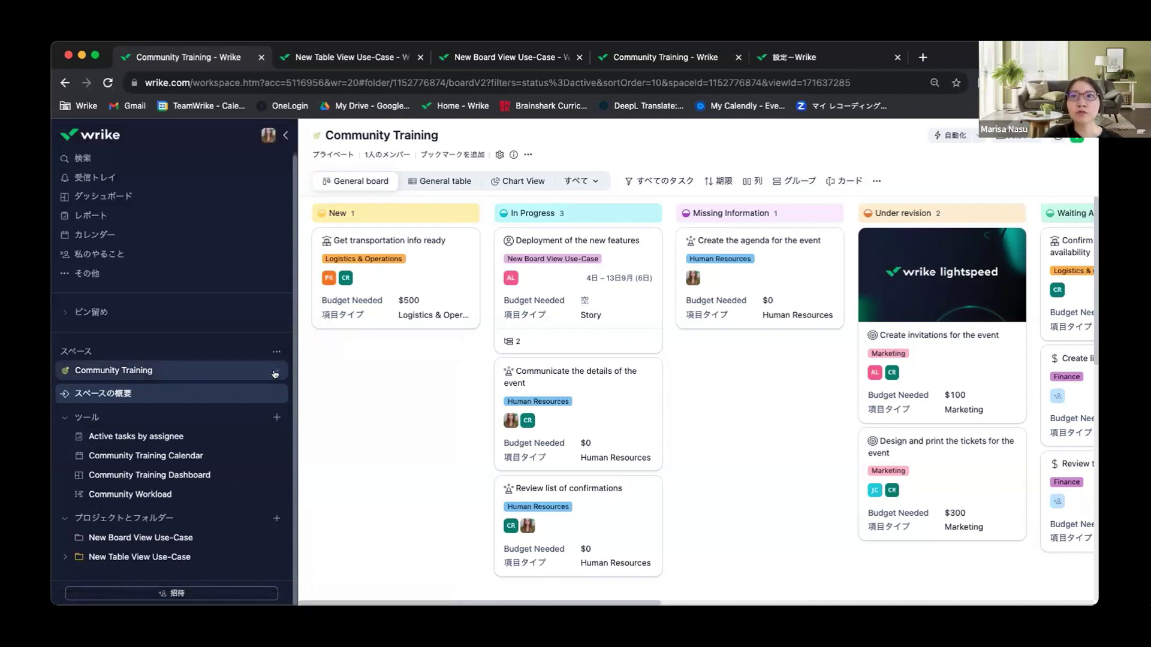
click(275, 372)
click(284, 367)
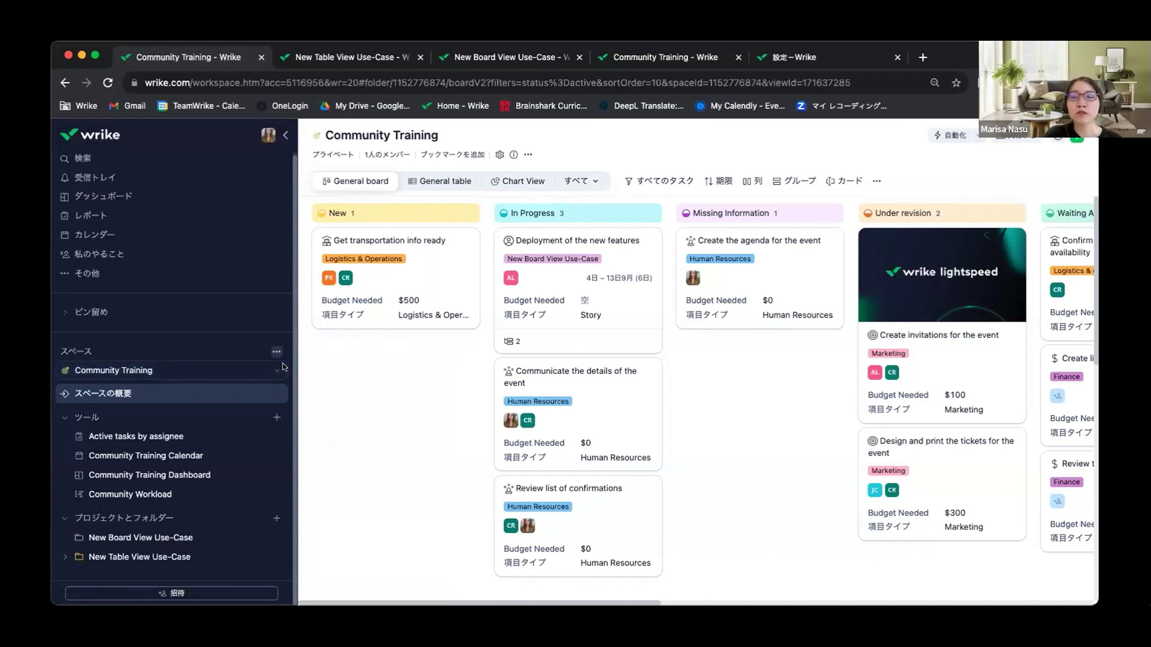
- Set the sidebar to show all my spaces (すべてのマイスペース) and look through the expanded space list
click(276, 351)
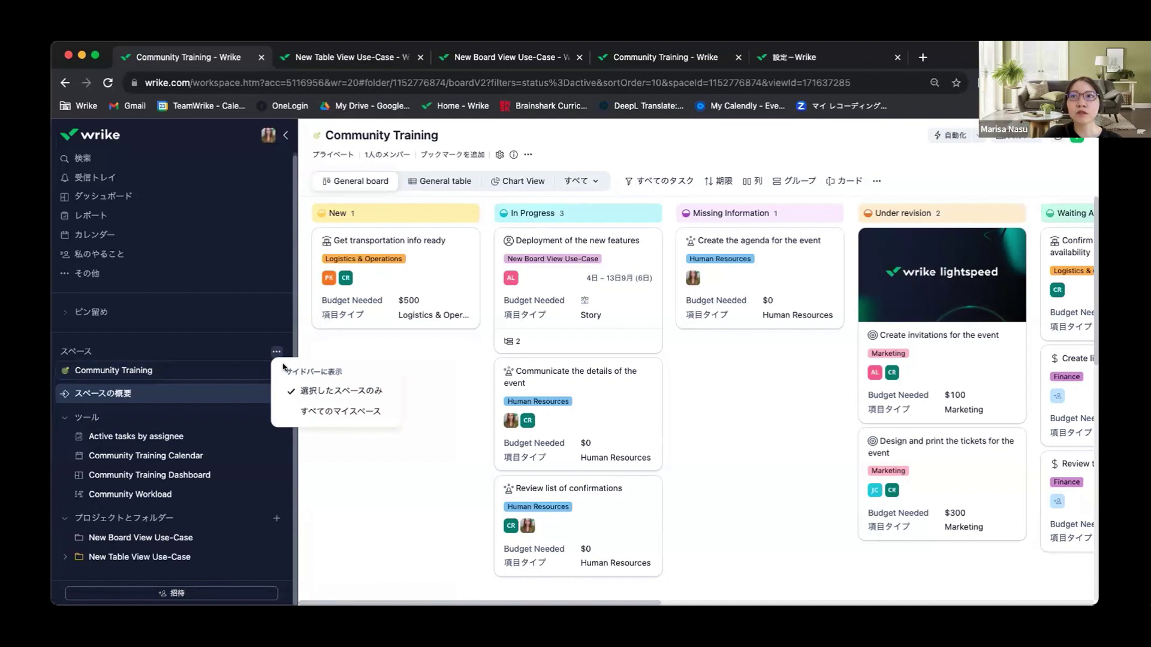
click(331, 412)
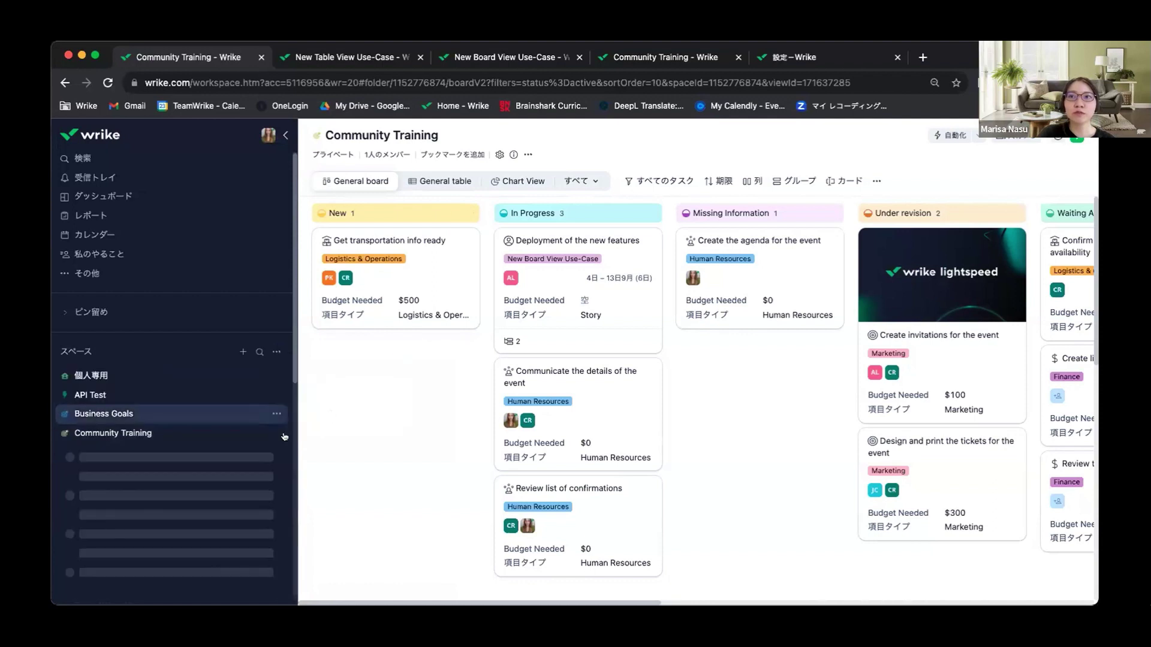
scroll(114, 411, down, 15)
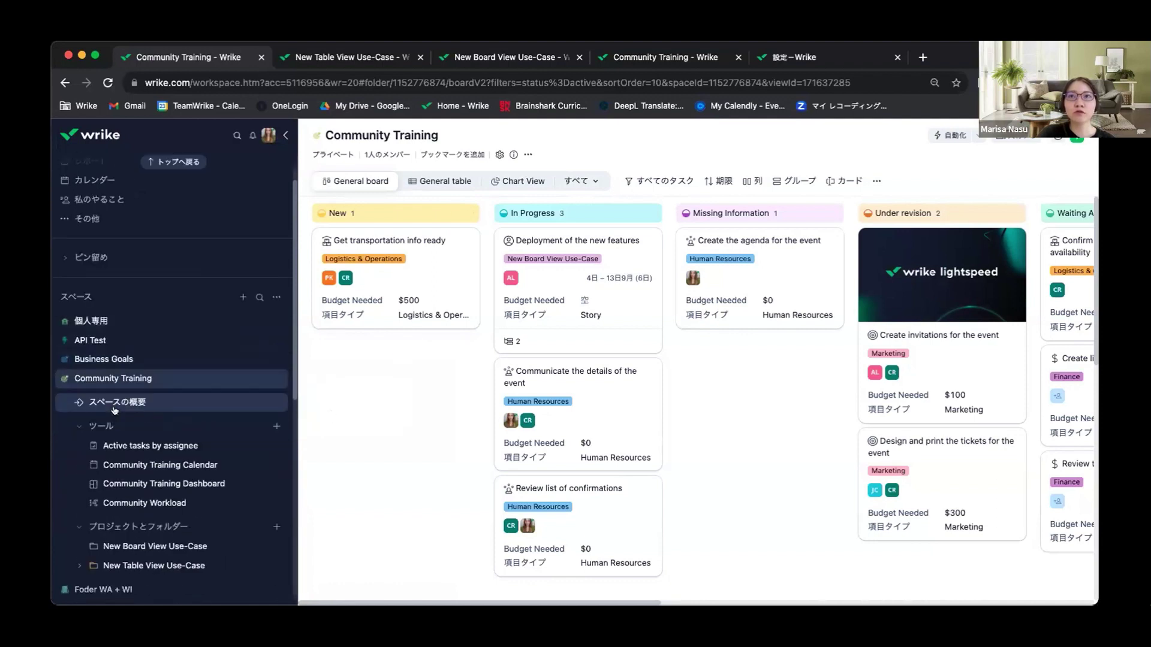
scroll(114, 412, up, 8)
scroll(115, 410, down, 1)
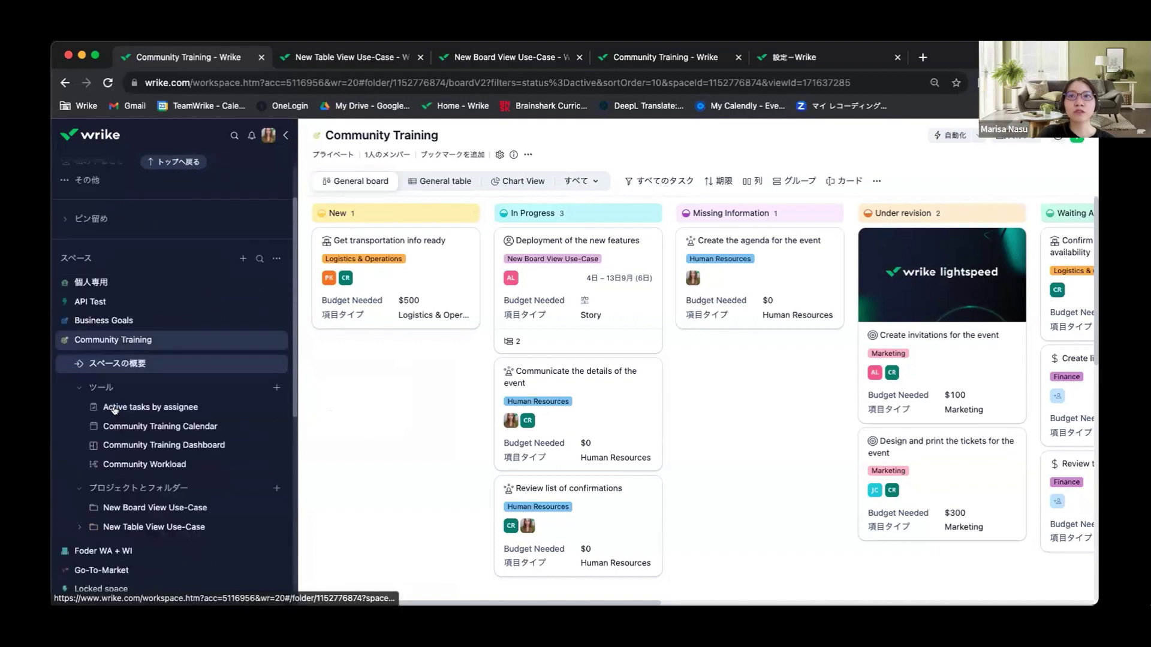
scroll(150, 372, down, 1)
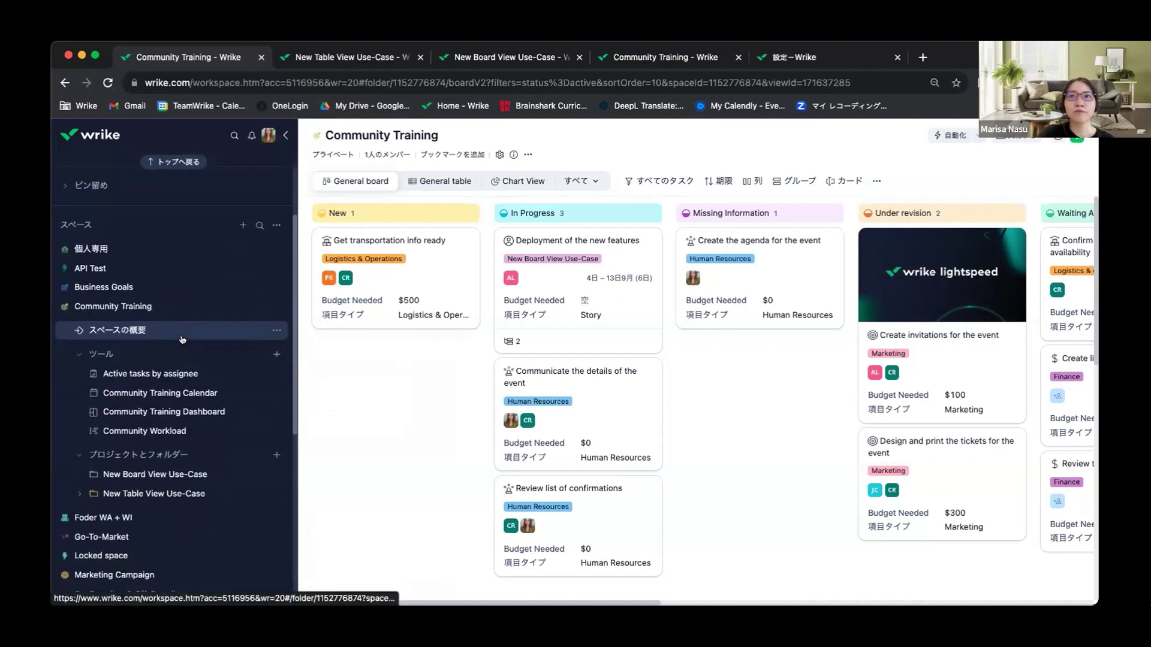
scroll(117, 275, down, 2)
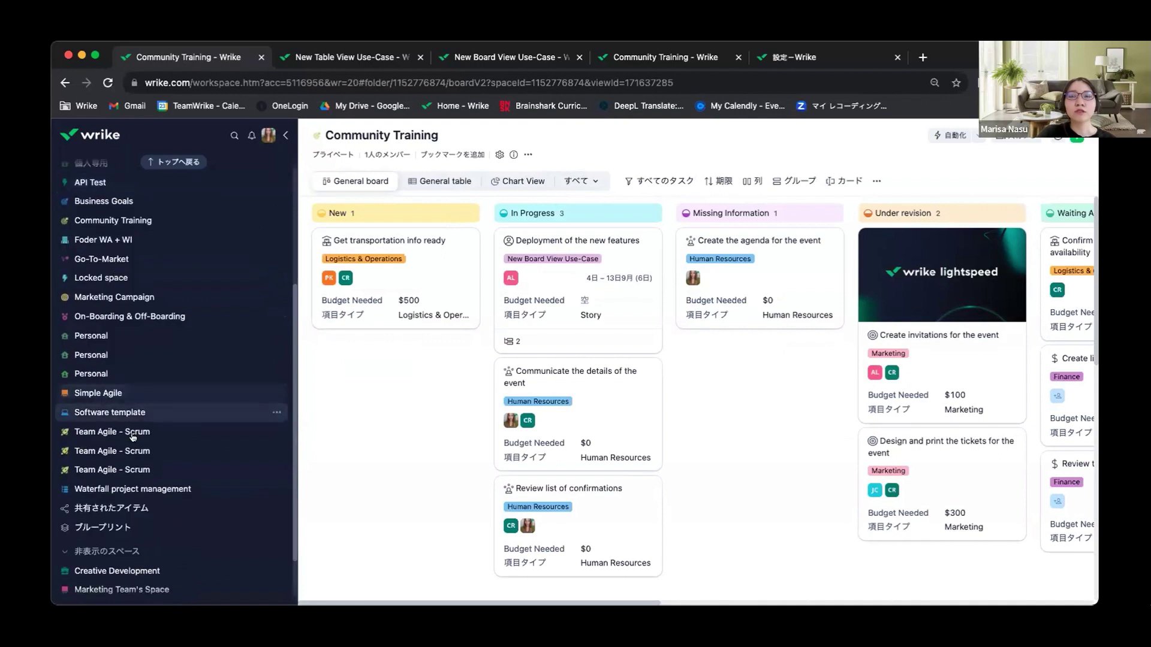
scroll(161, 428, up, 5)
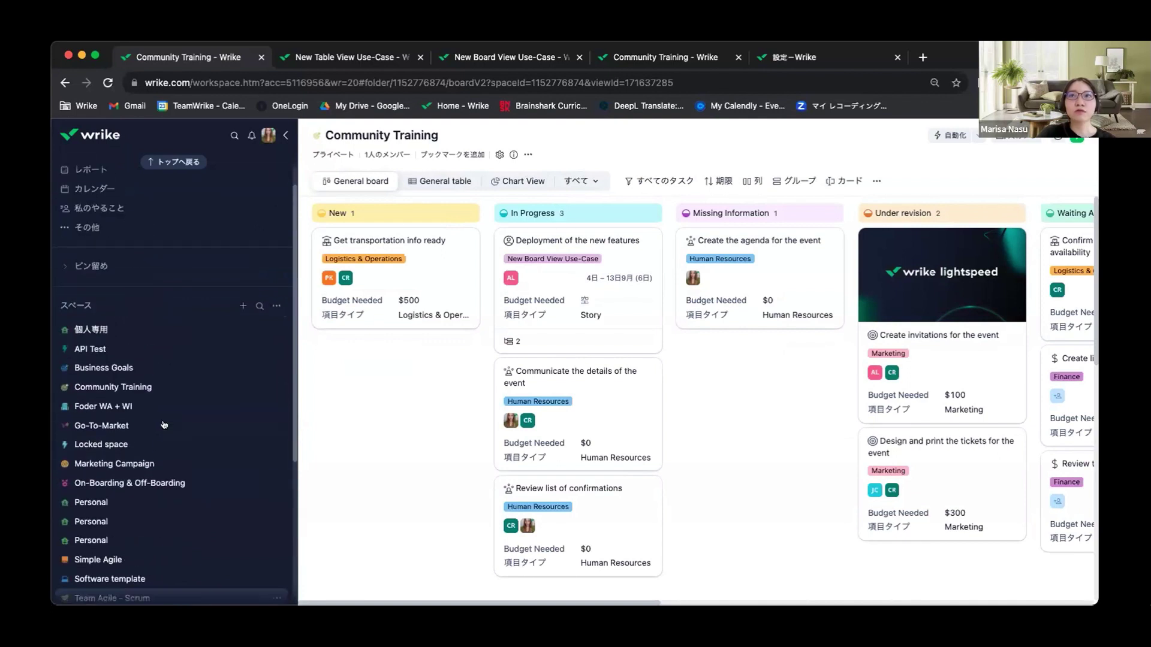
- Set the sidebar to show only the selected space (選択したスペースのみ)
click(275, 309)
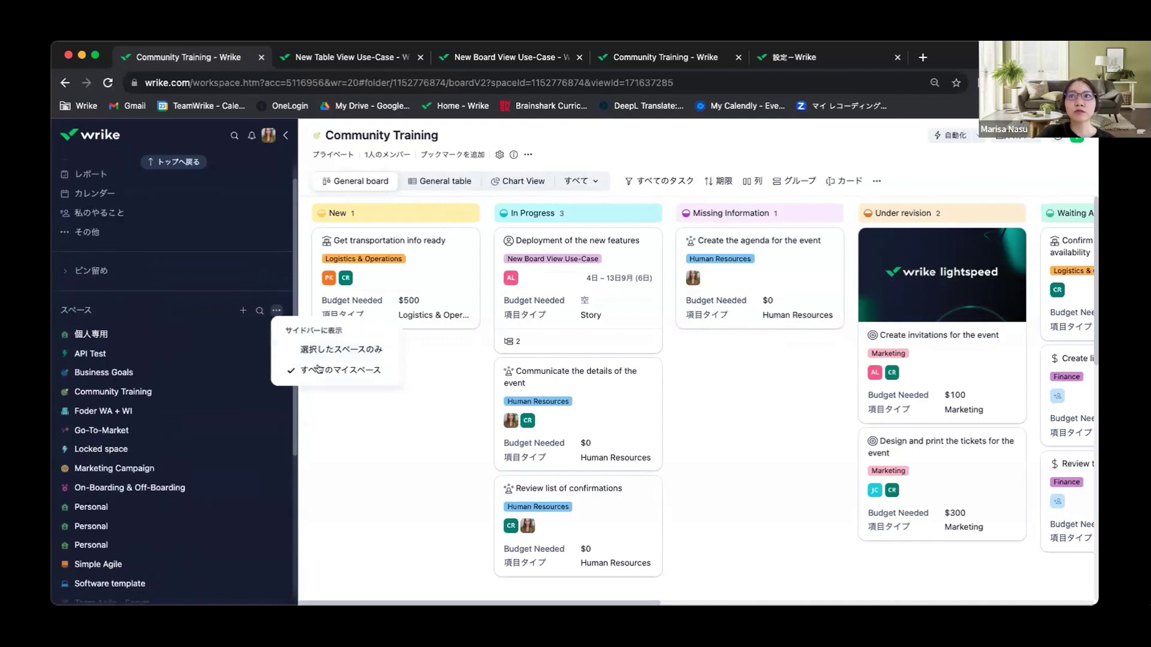
click(318, 354)
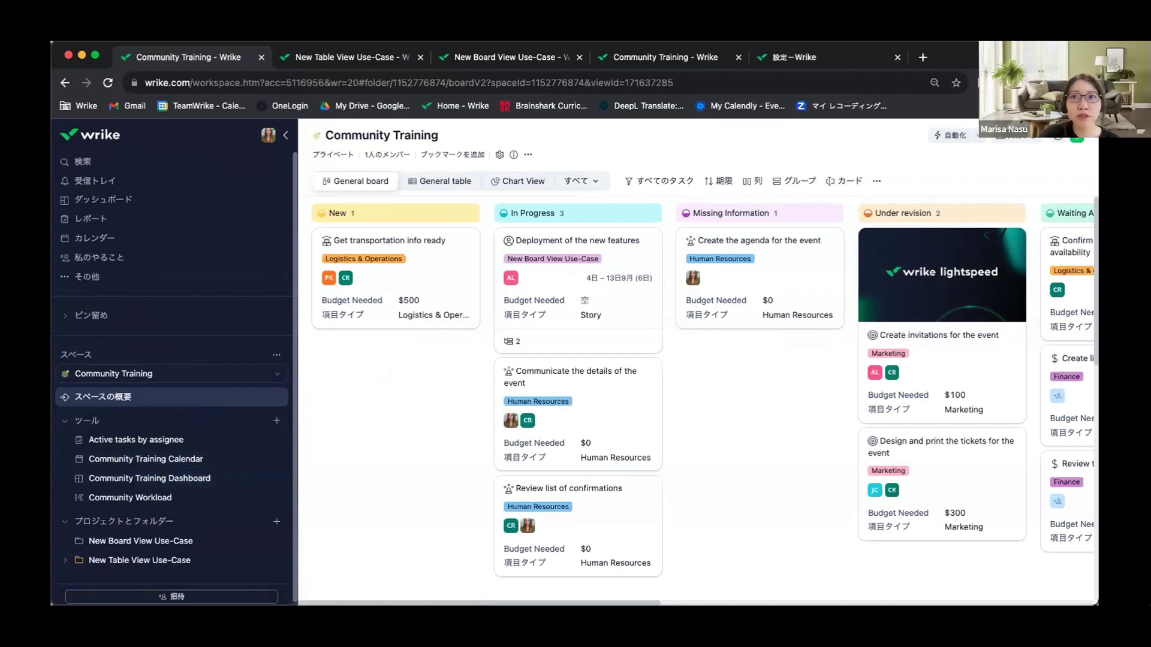
- Expand the pinned items and open Finance, Community Training Calendar and the Active tasks by assignee report in turn
click(65, 317)
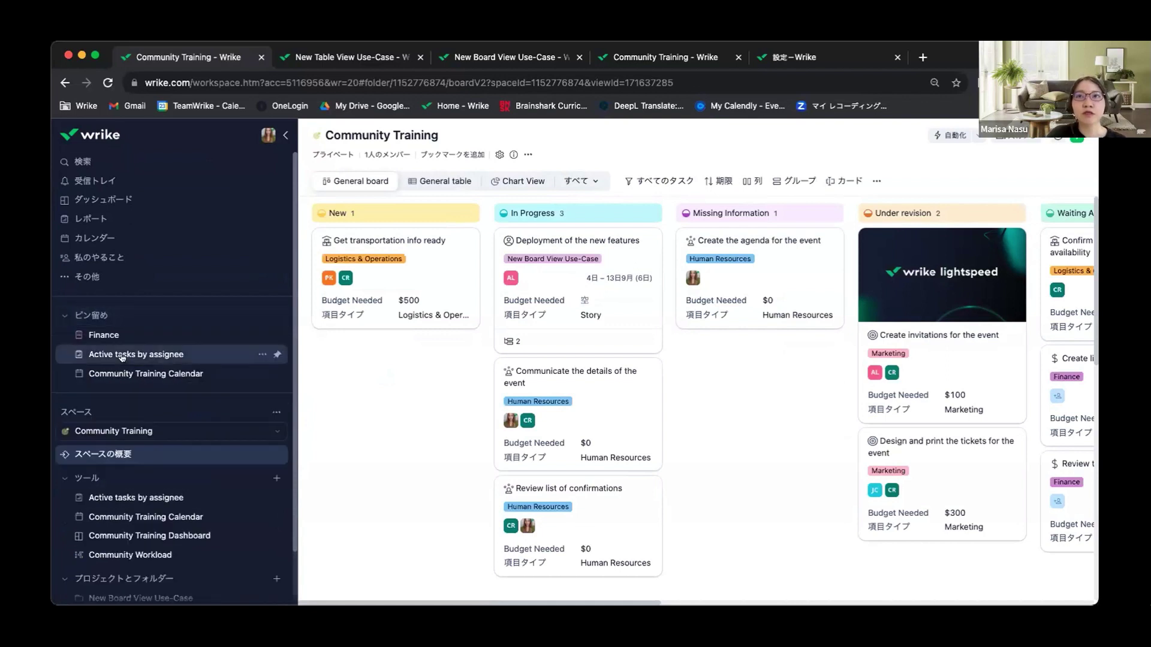
click(62, 317)
click(62, 317)
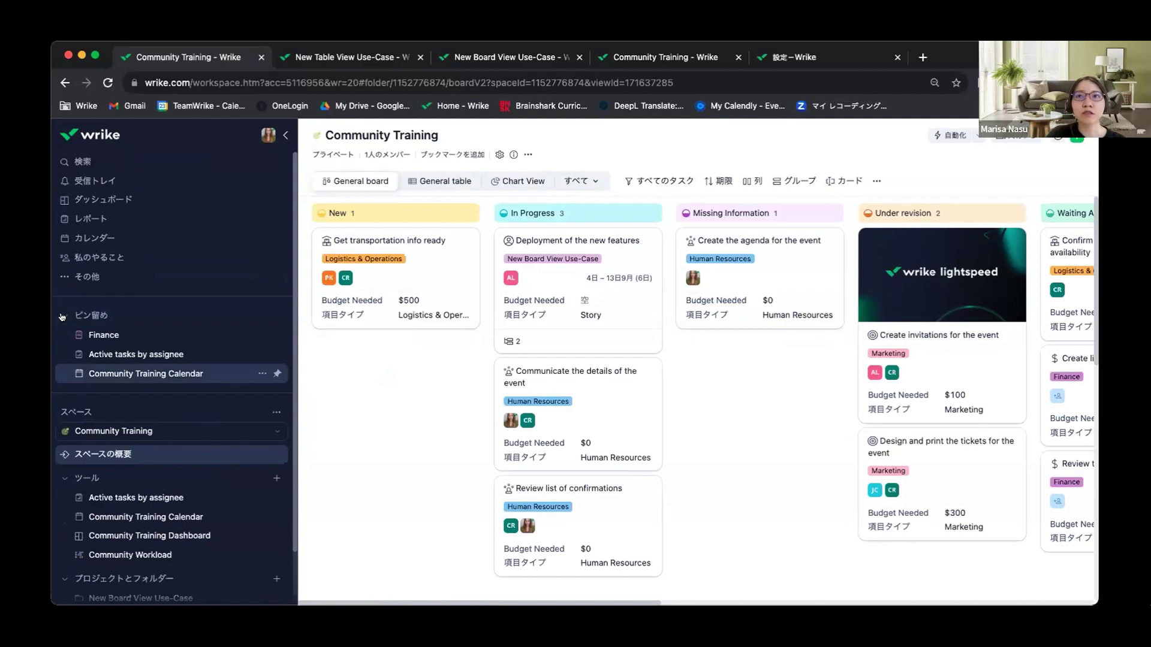
click(144, 336)
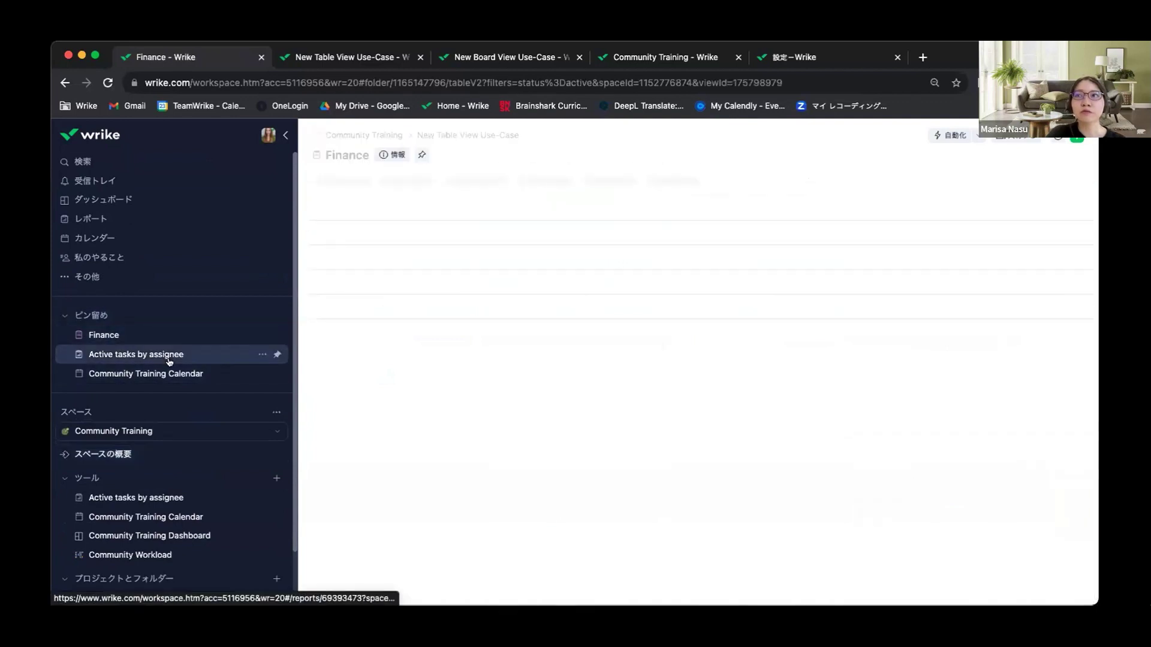
click(160, 375)
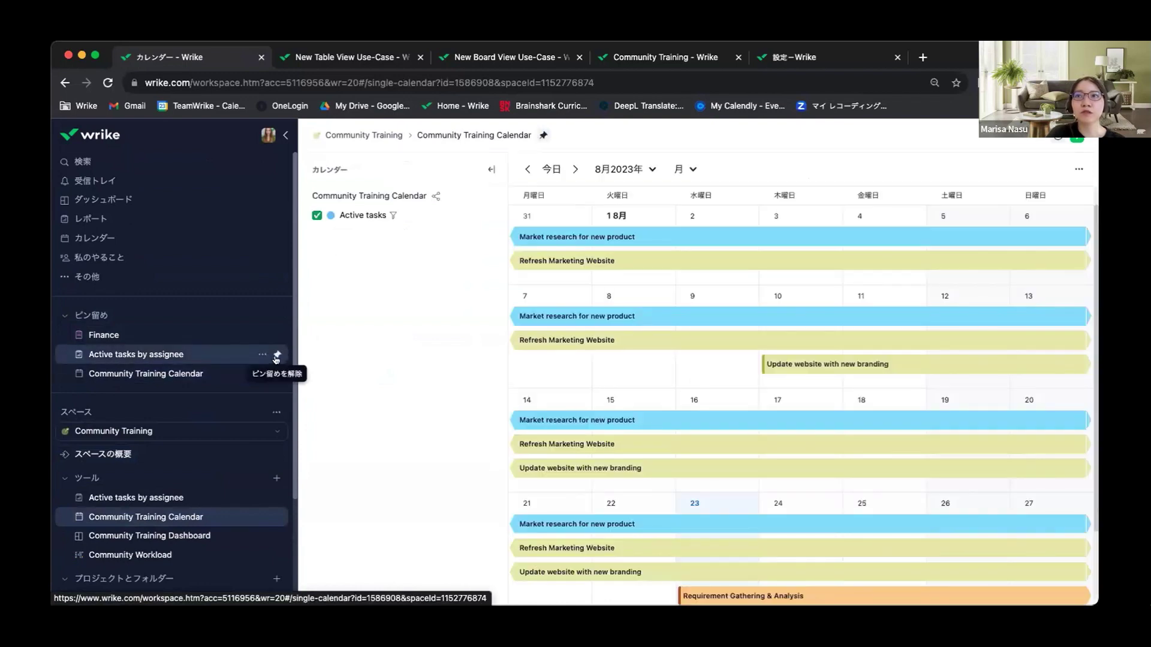
click(180, 356)
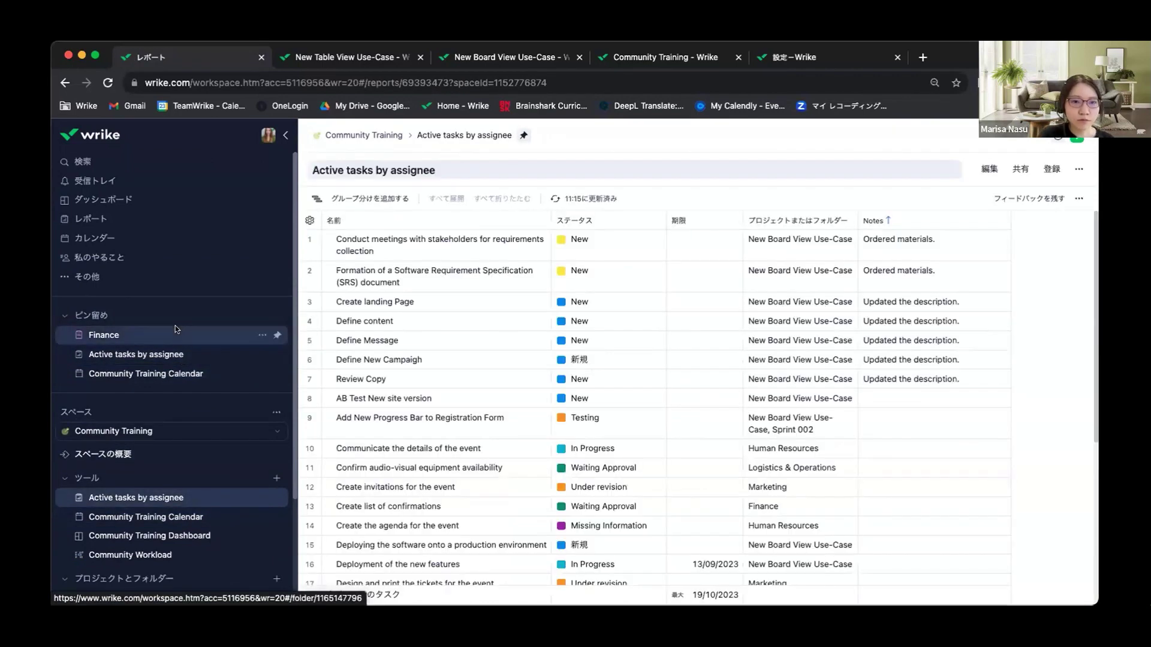
- Return to the Community Training space overview and view the recent projects and tasks in the search dialog
click(138, 432)
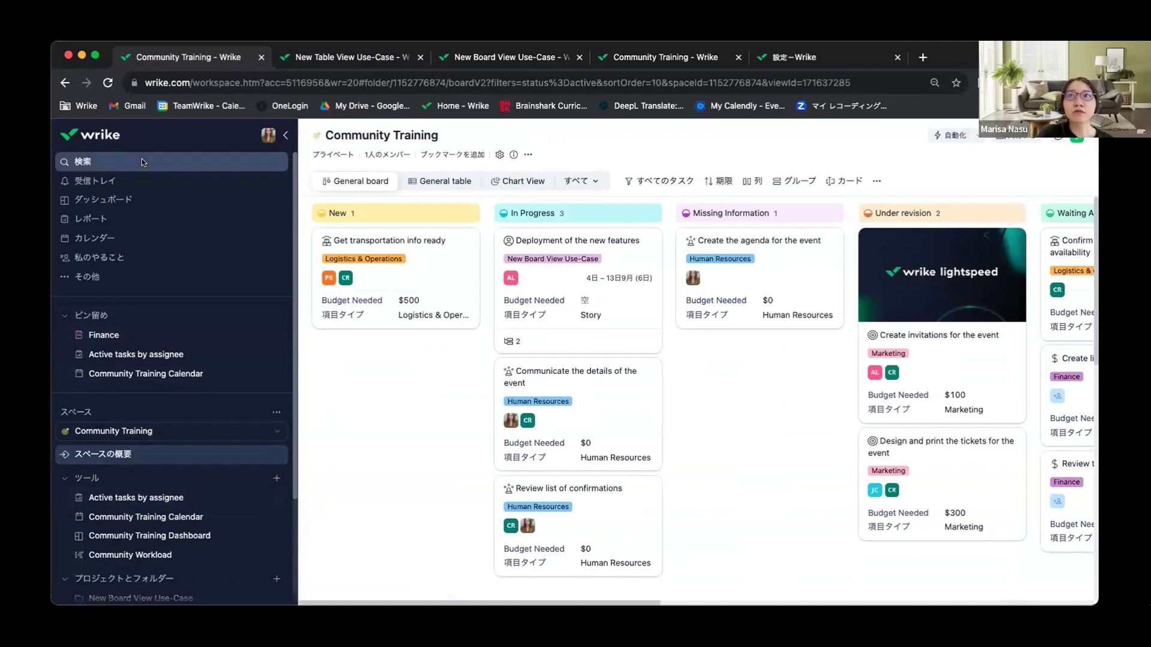
click(82, 161)
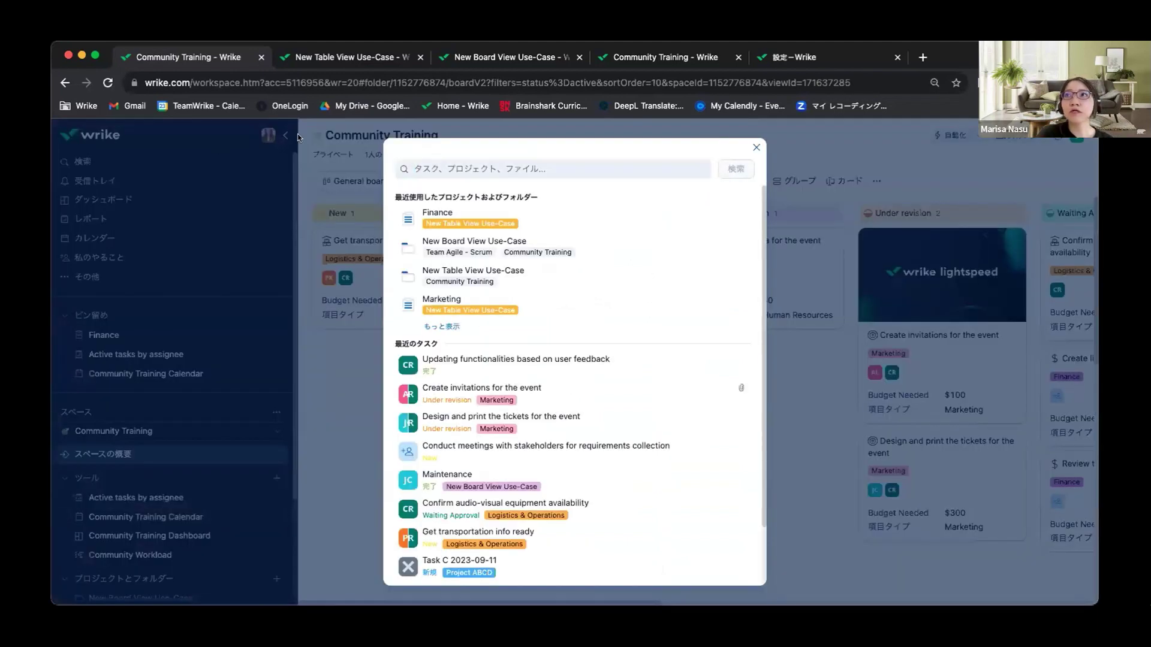
click(756, 146)
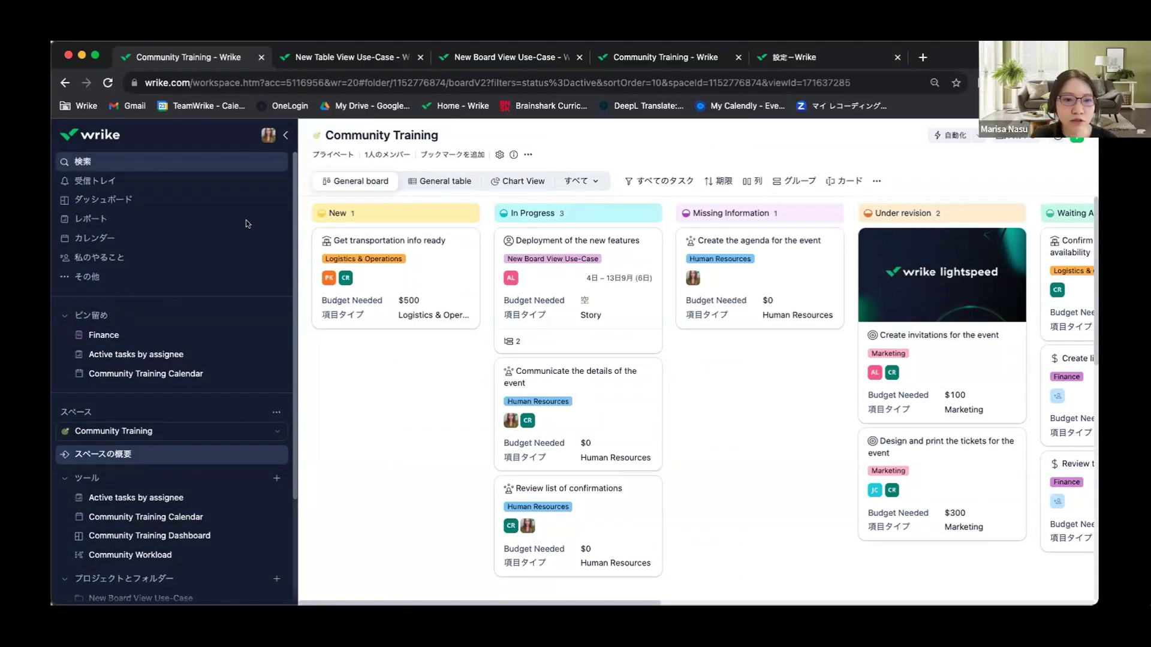
- Collapse the navigation sidebar to widen the board and expand it again, repeating this once
click(285, 137)
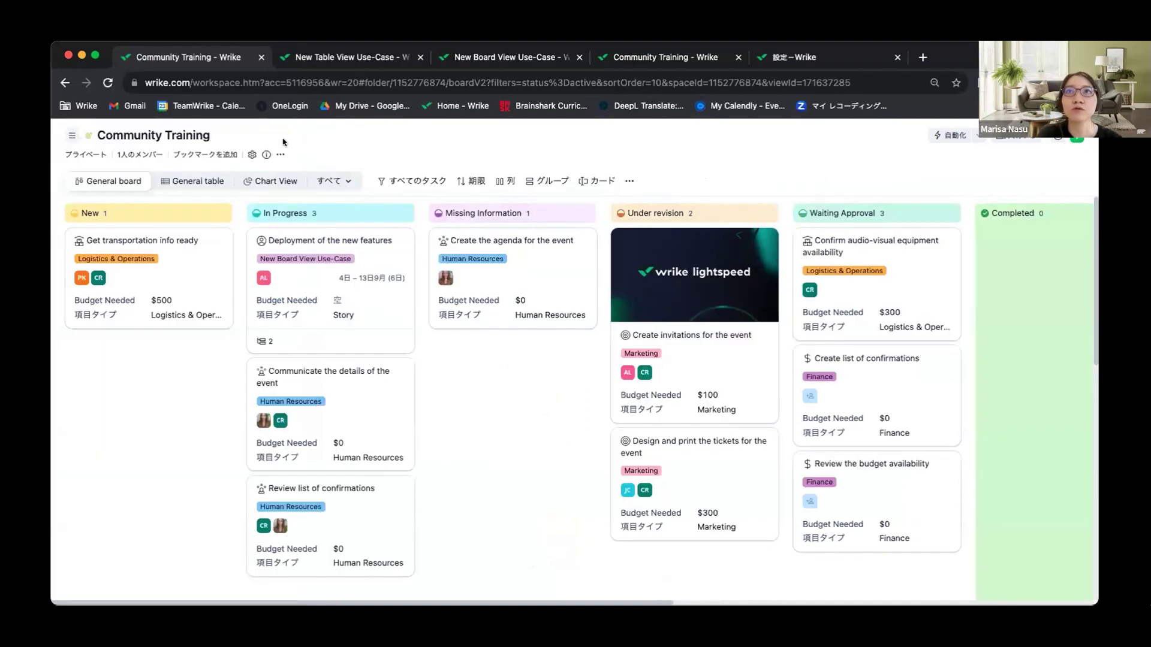
click(71, 137)
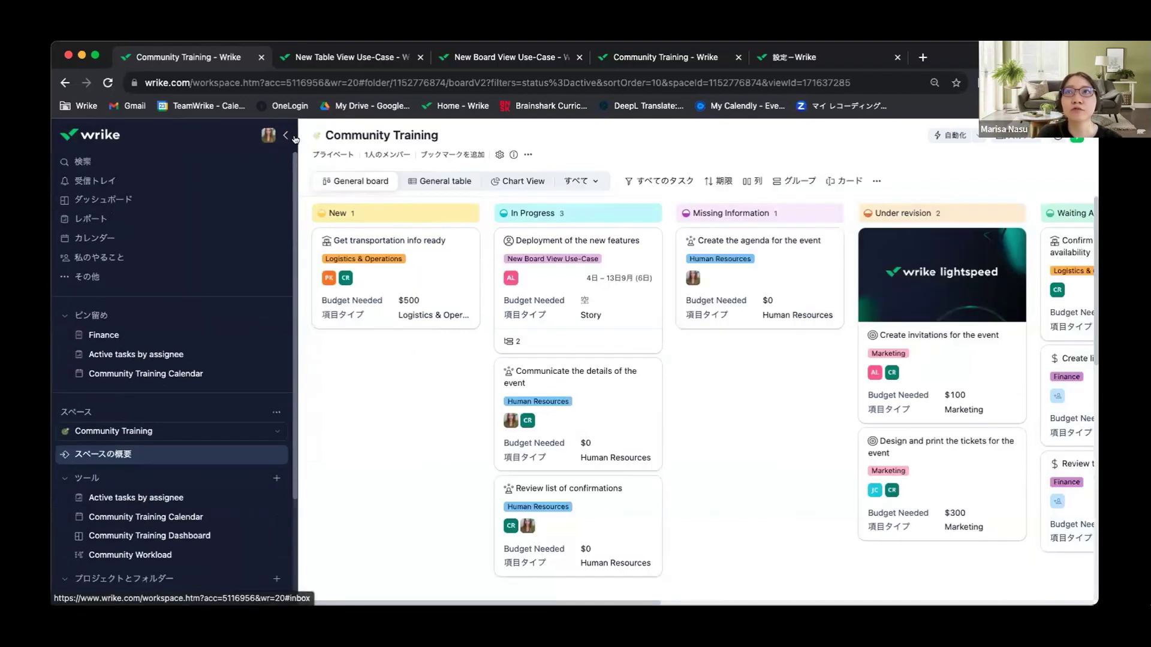
click(285, 137)
click(70, 136)
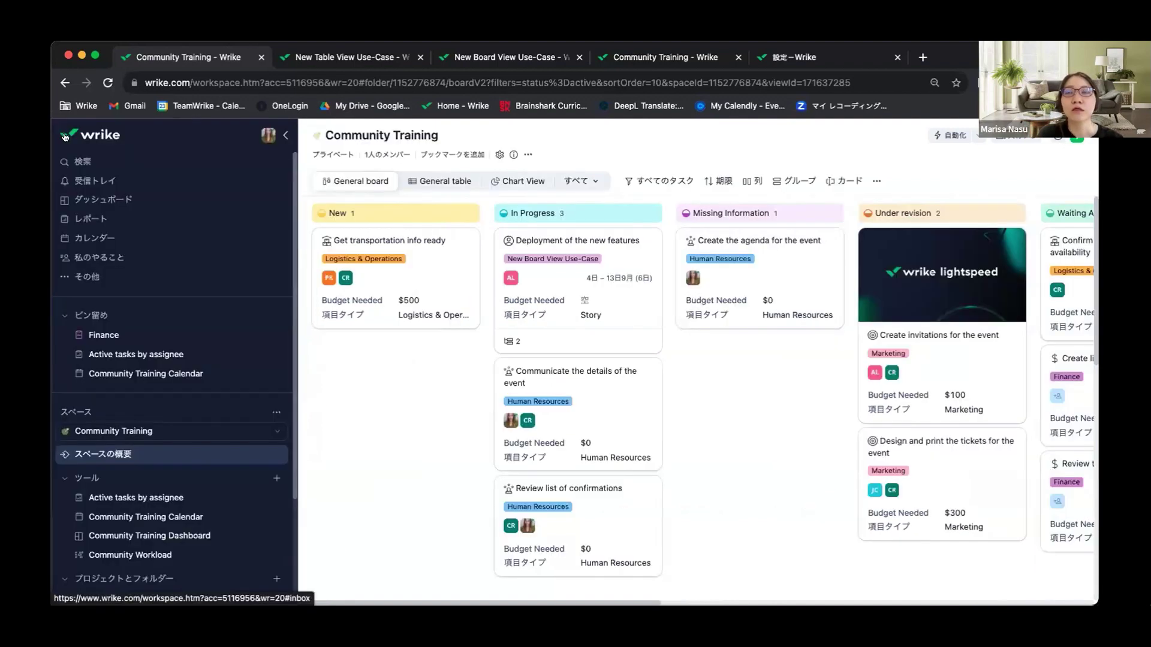
- Hide the navigation sidebar once more beside the General board and bring it back
click(286, 136)
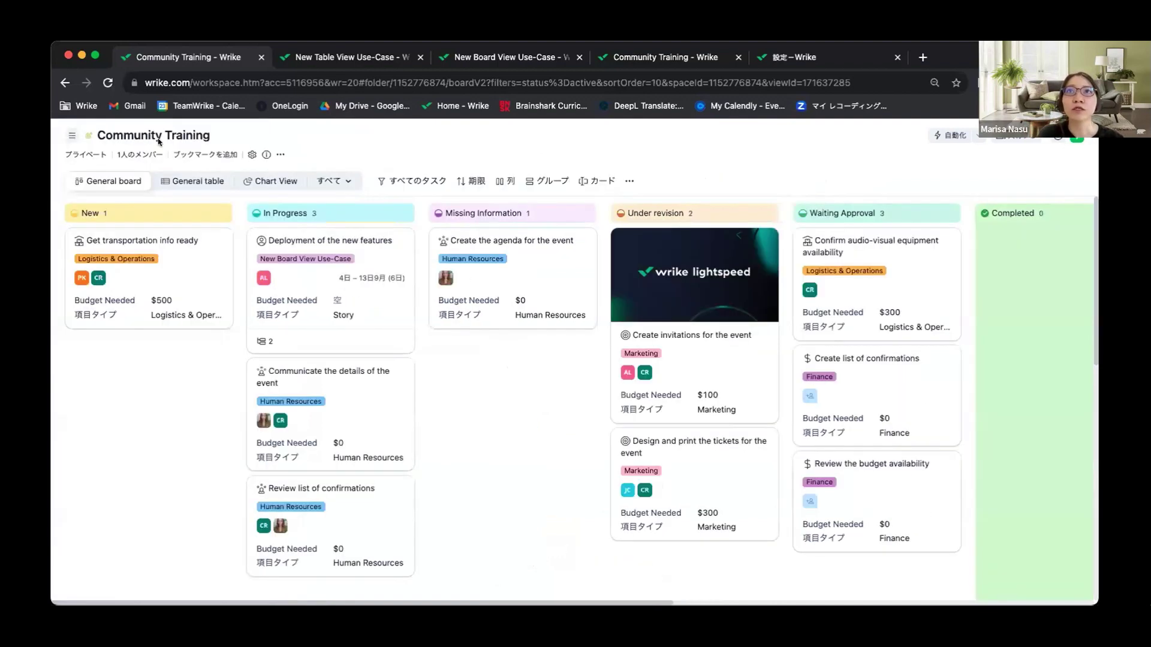
click(70, 137)
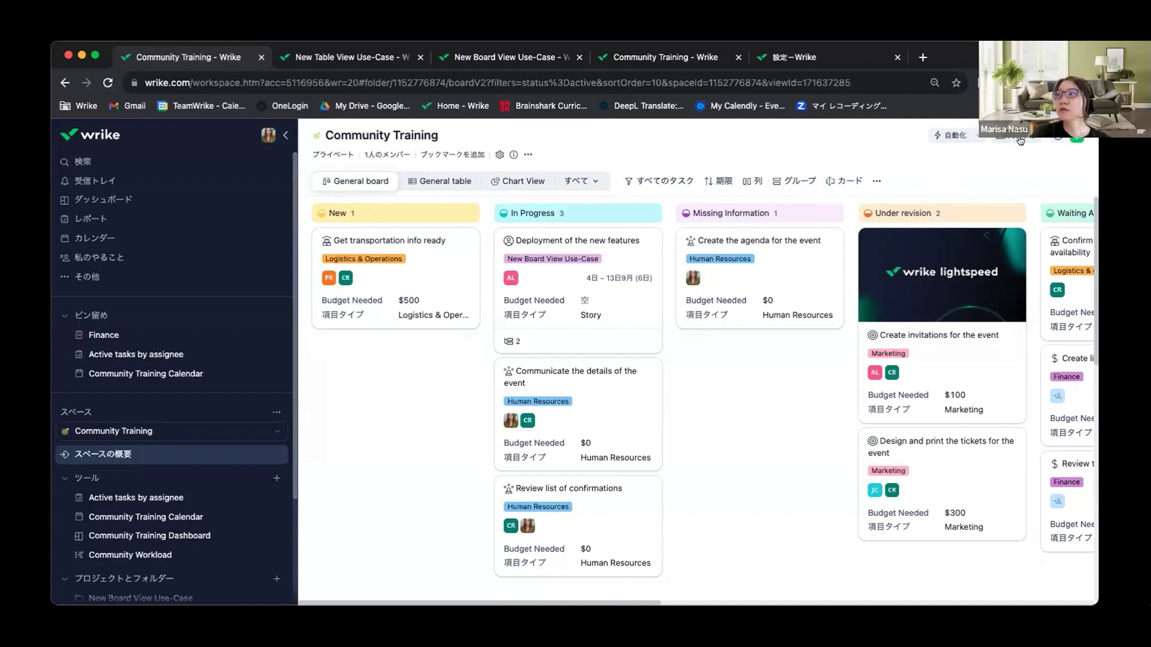
- View the space's automation menu options, including request forms, workflows and blueprints, and open and leave the Community Training general settings
click(976, 136)
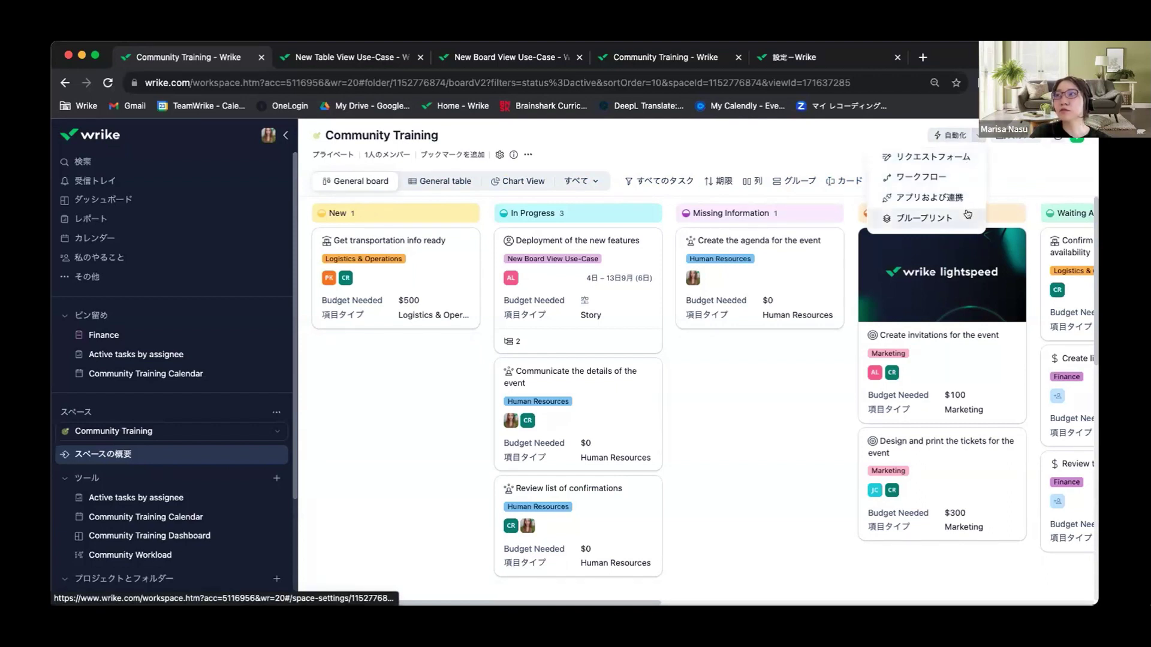
key(Down)
key(Down)
key(Down)
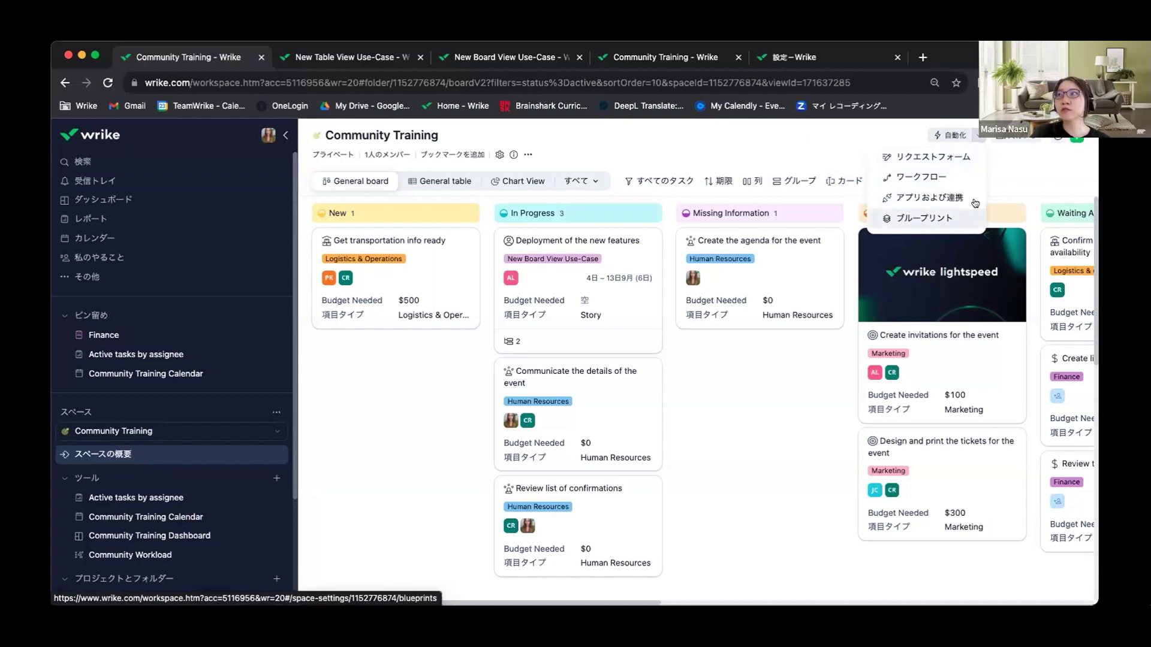
key(Return)
key(Down)
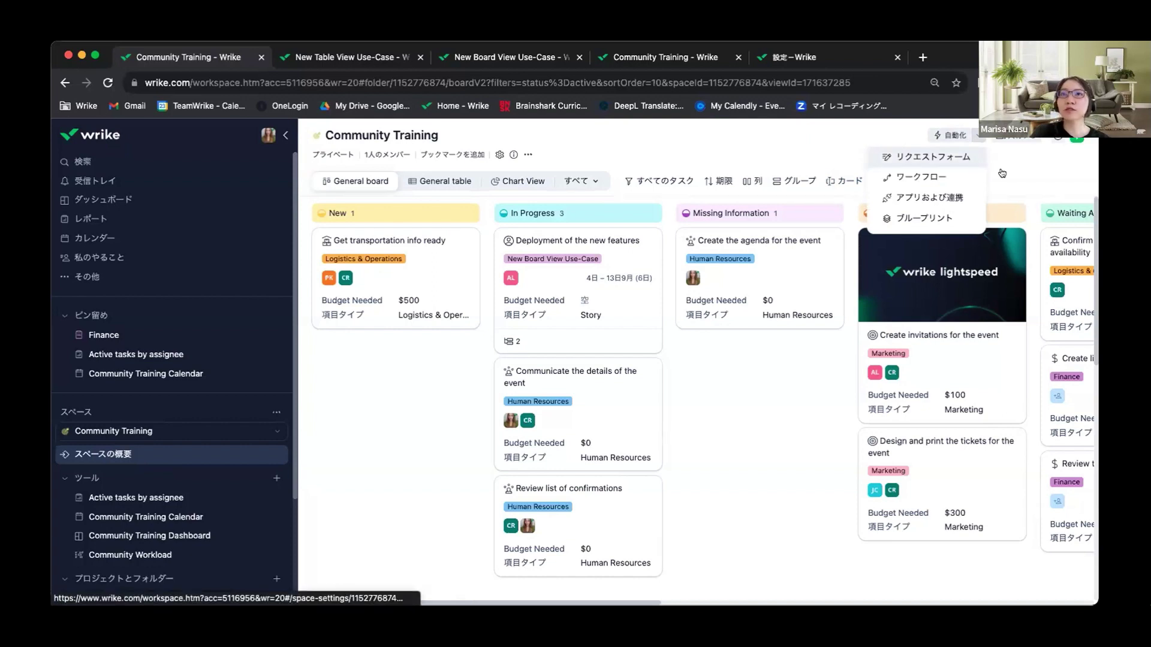
key(Down)
key(Down)
key(Down)
key(Down)
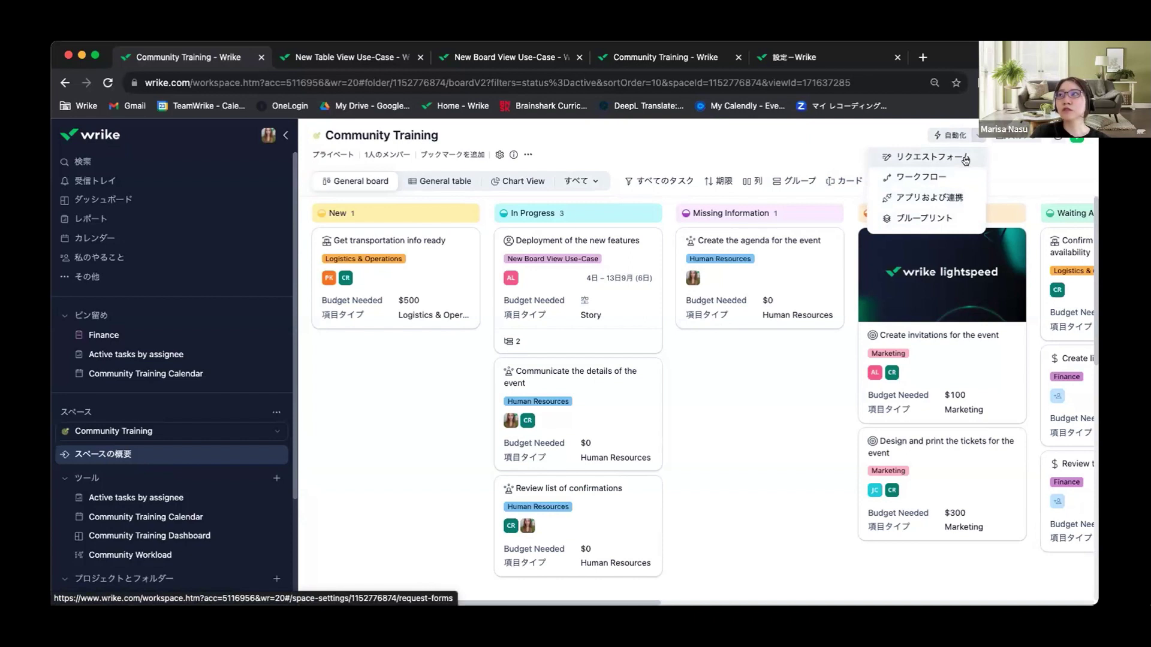
key(Return)
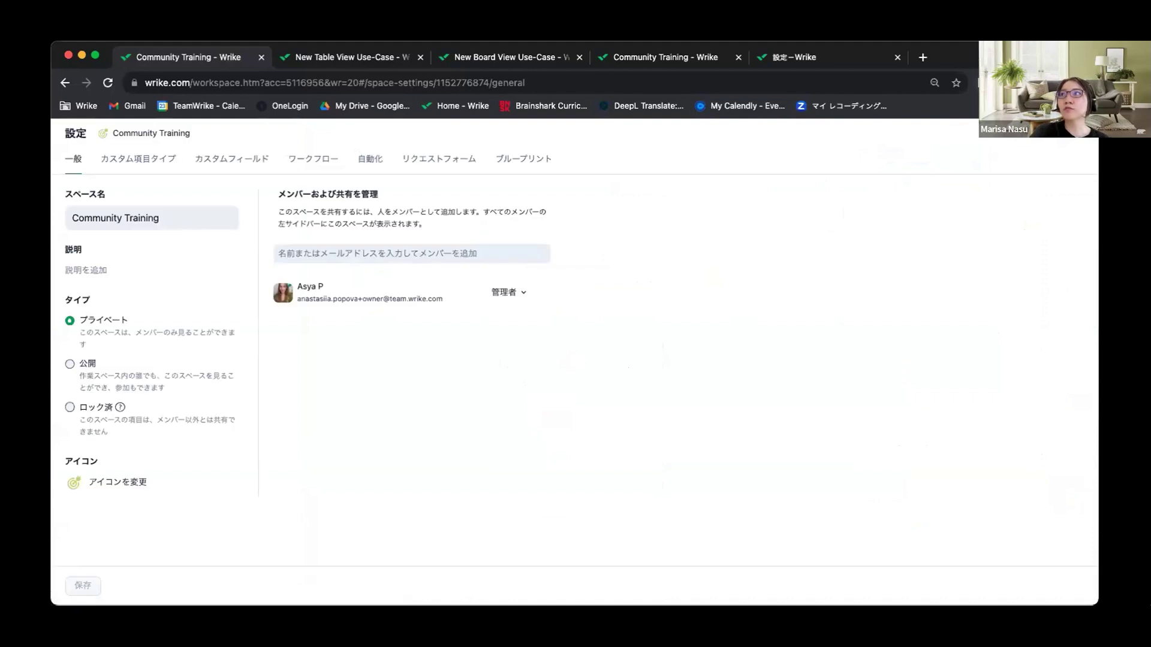
key(Escape)
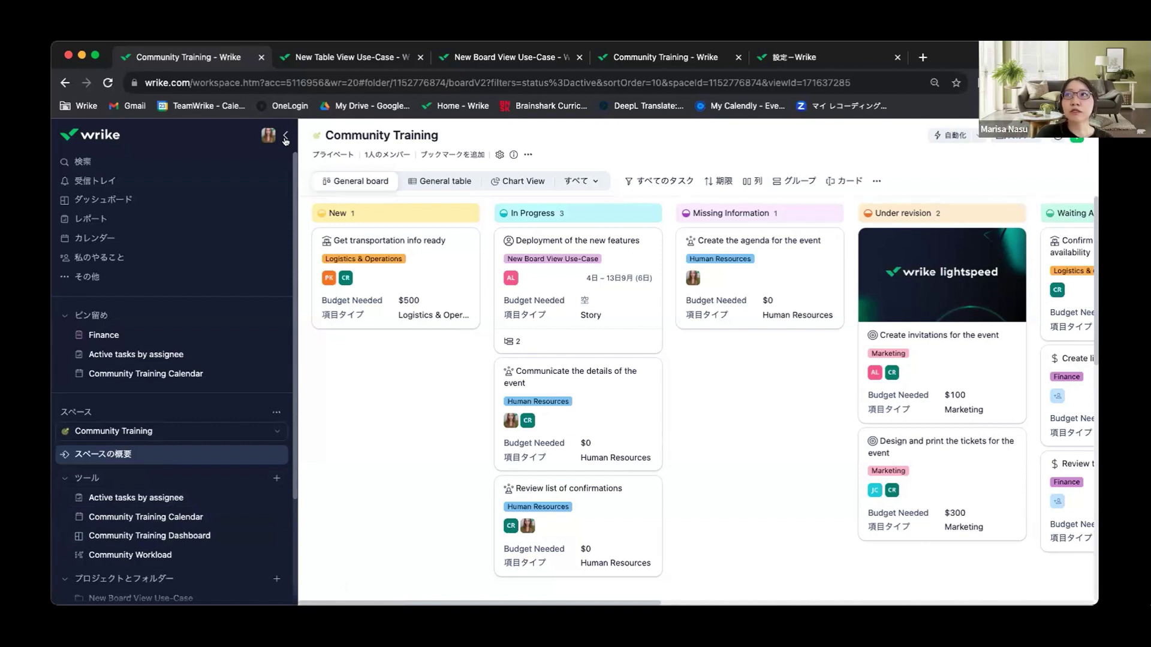
- Switch to the presentation and advance to the sidebar summary slide
key(cmd+Tab)
key(Right)
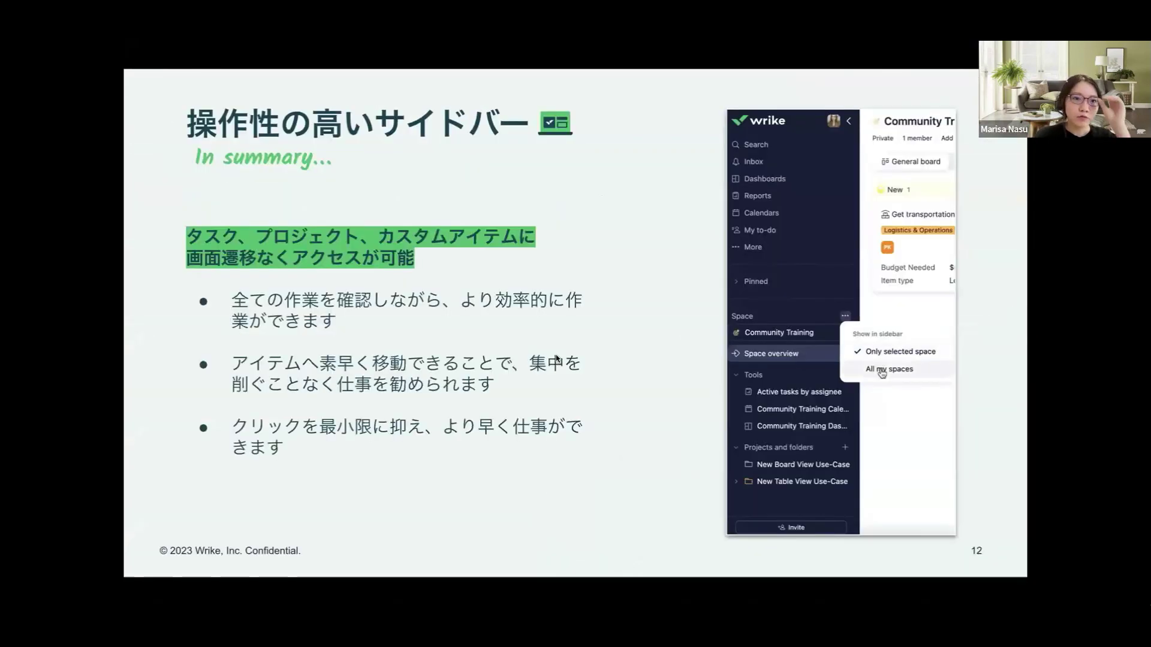
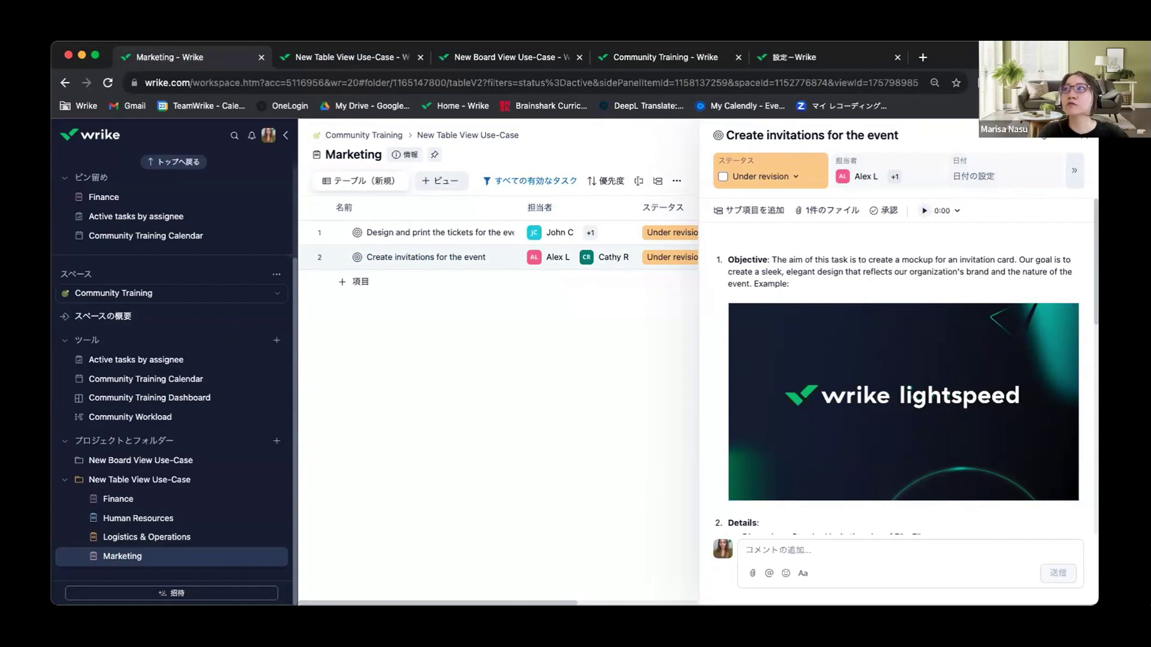
- Widen the browser window and read through the description of the Create invitations for the event task
key(ctrl+alt+Return)
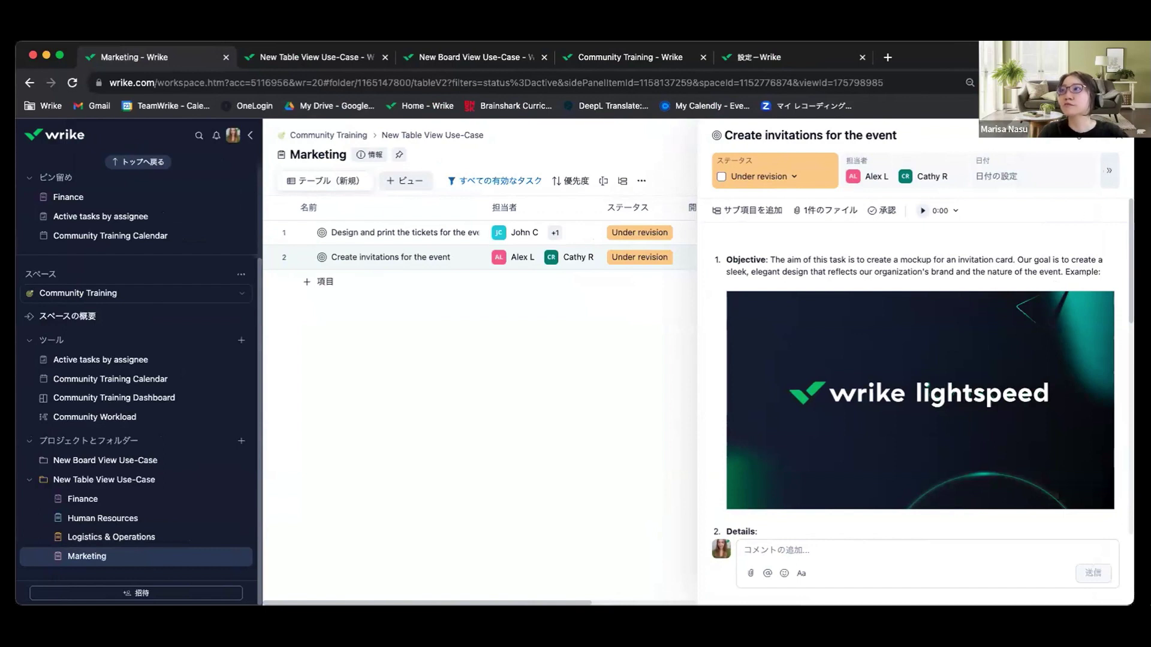
mouse_move(865, 184)
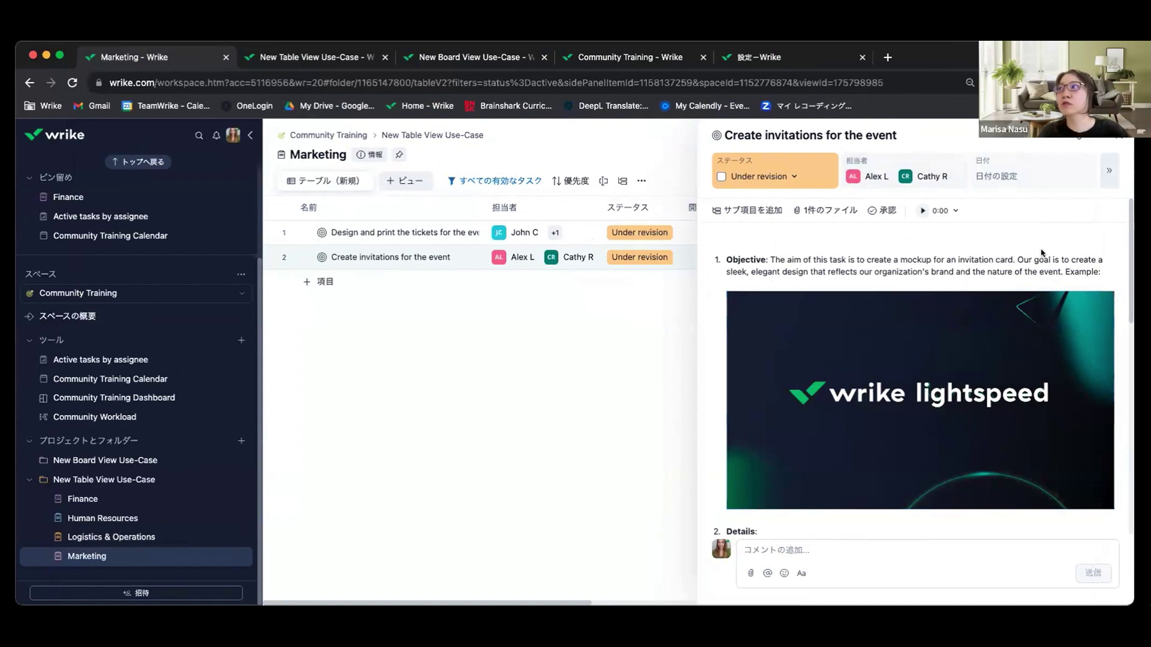
scroll(1041, 252, down, 5)
scroll(1041, 252, down, 2)
scroll(908, 336, up, 8)
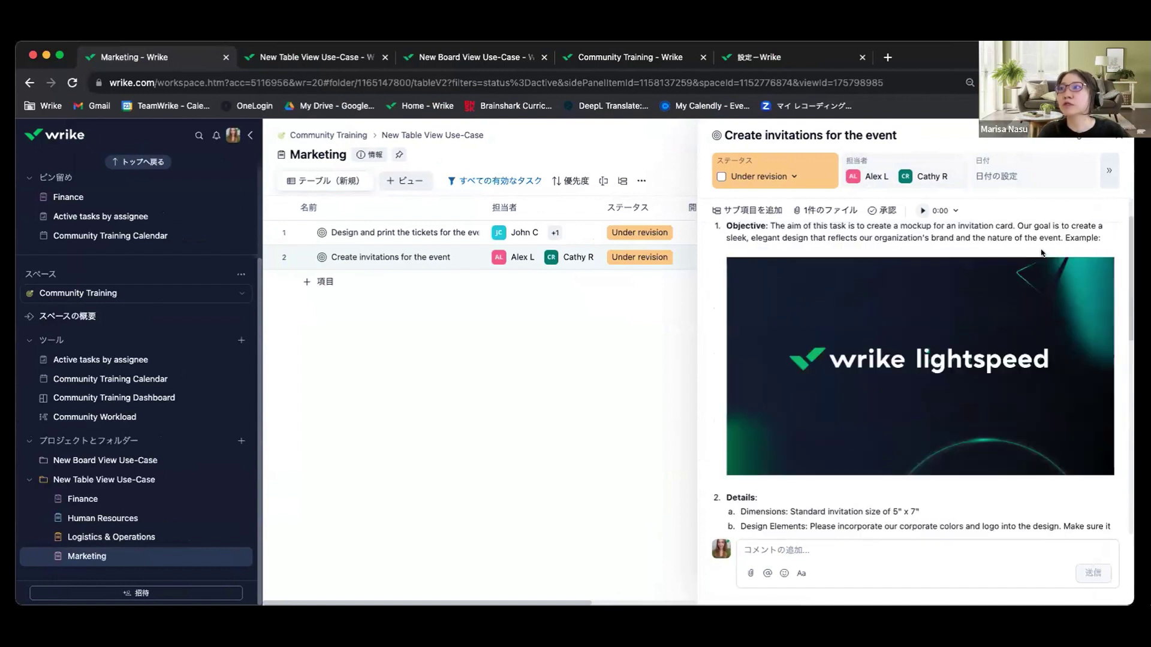
scroll(908, 336, down, 5)
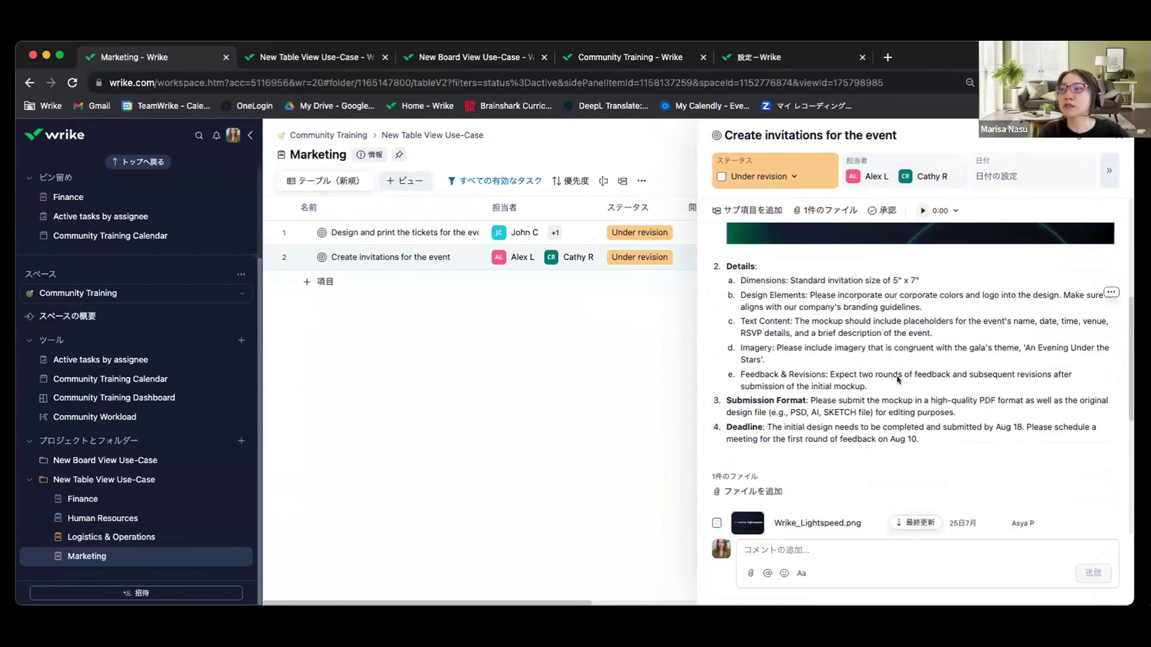
scroll(898, 380, up, 1)
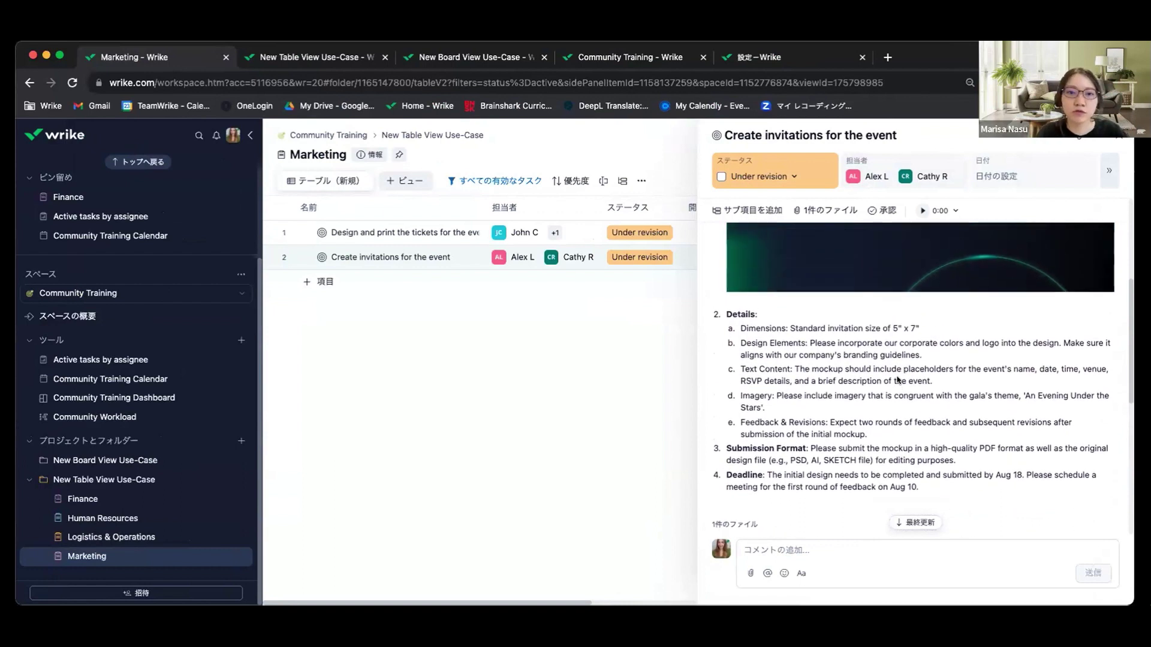
scroll(898, 379, up, 5)
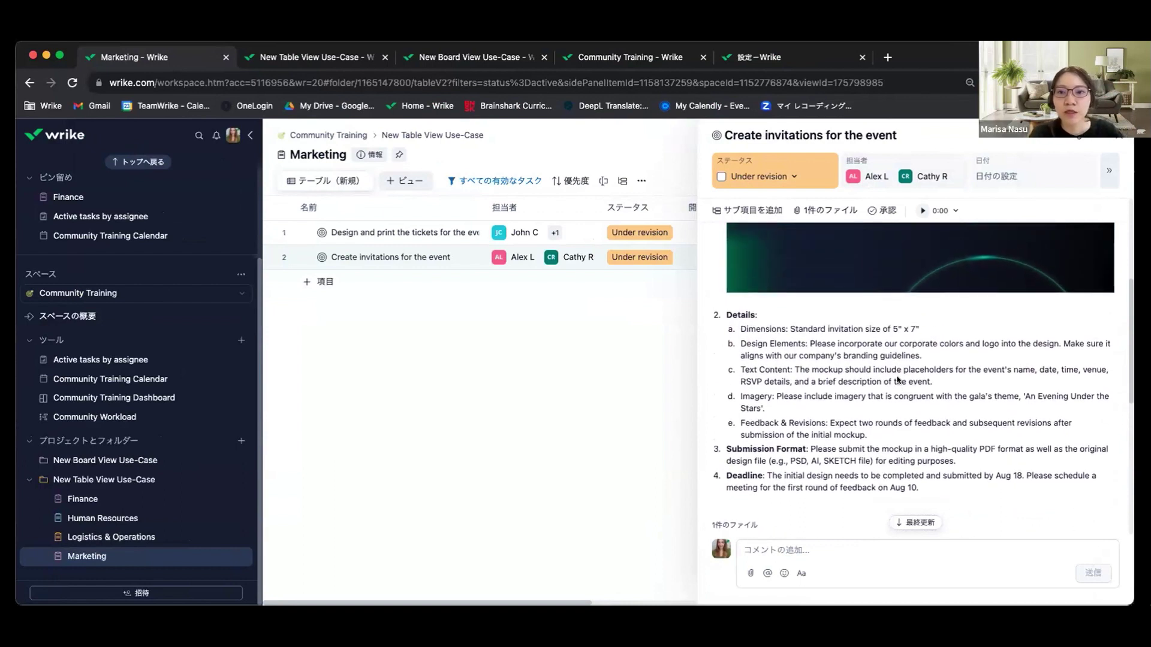
- Open the new subitem entry in the Create invitations for the event task and view it between the description and the attached file
click(768, 210)
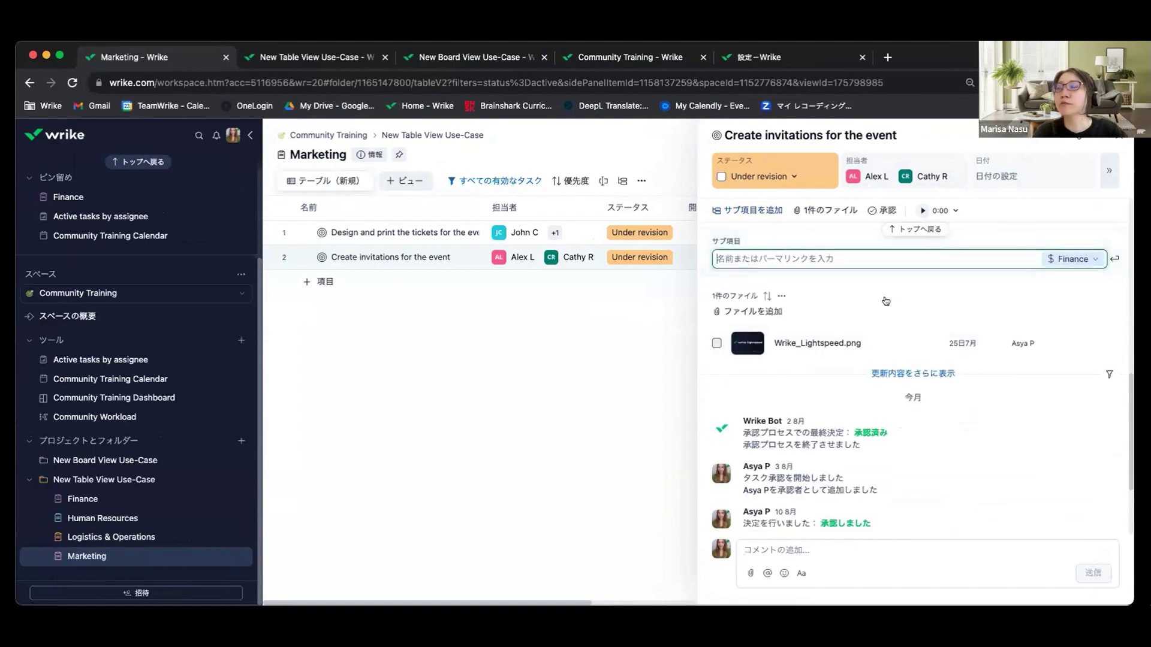
scroll(779, 326, up, 1)
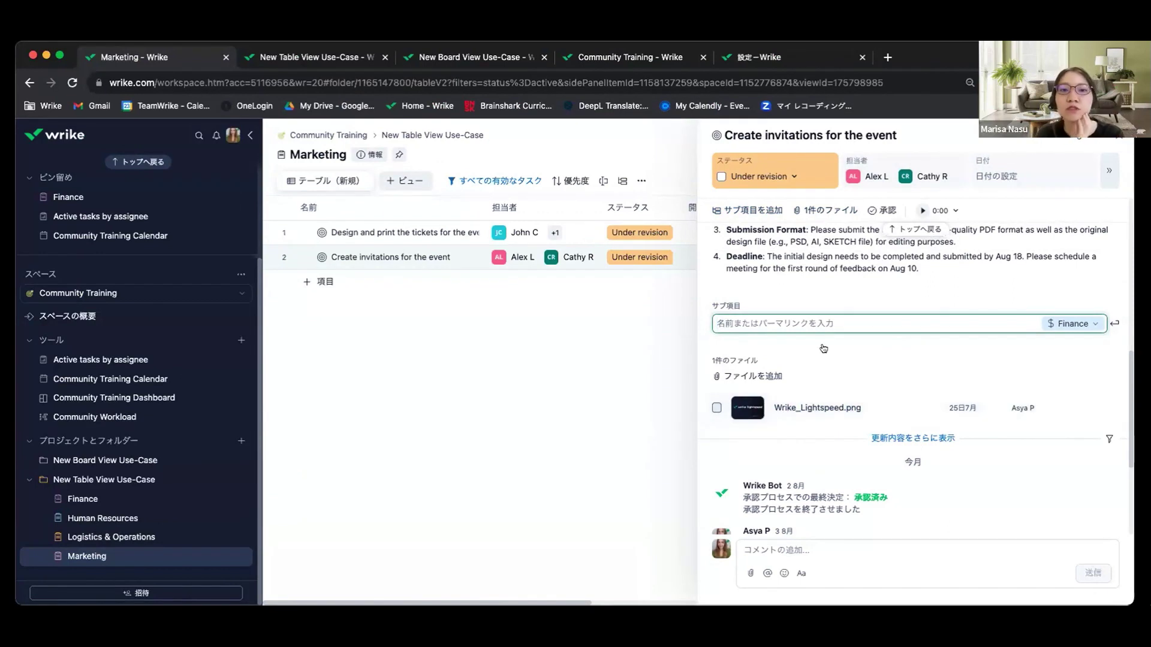
scroll(749, 312, up, 4)
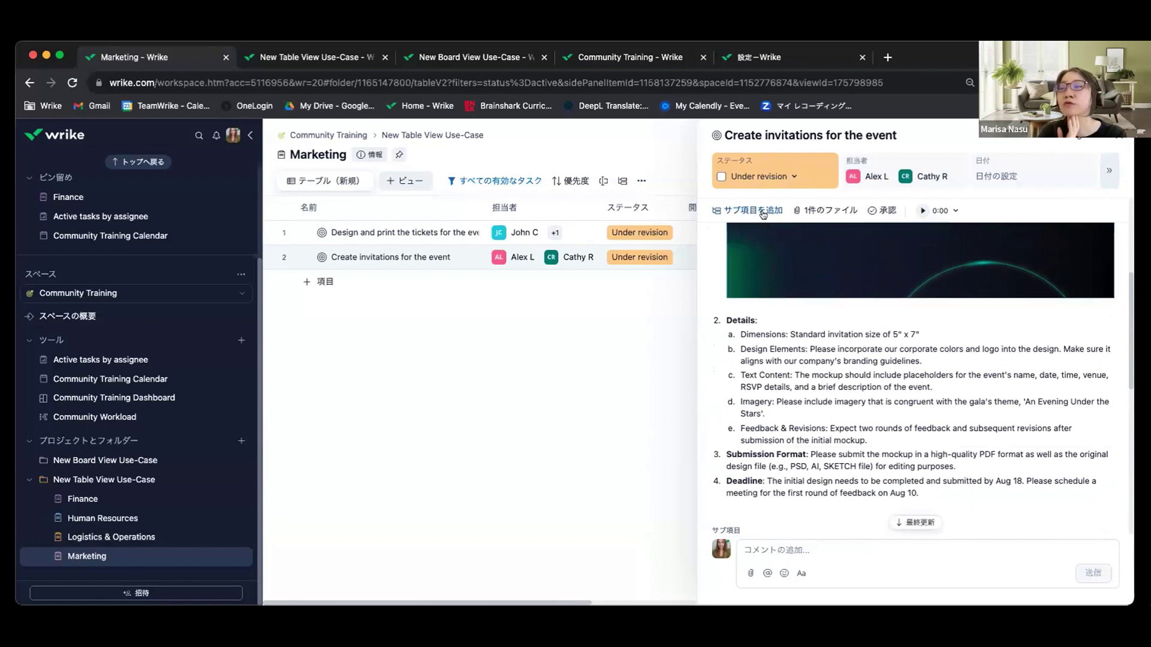
scroll(767, 237, up, 4)
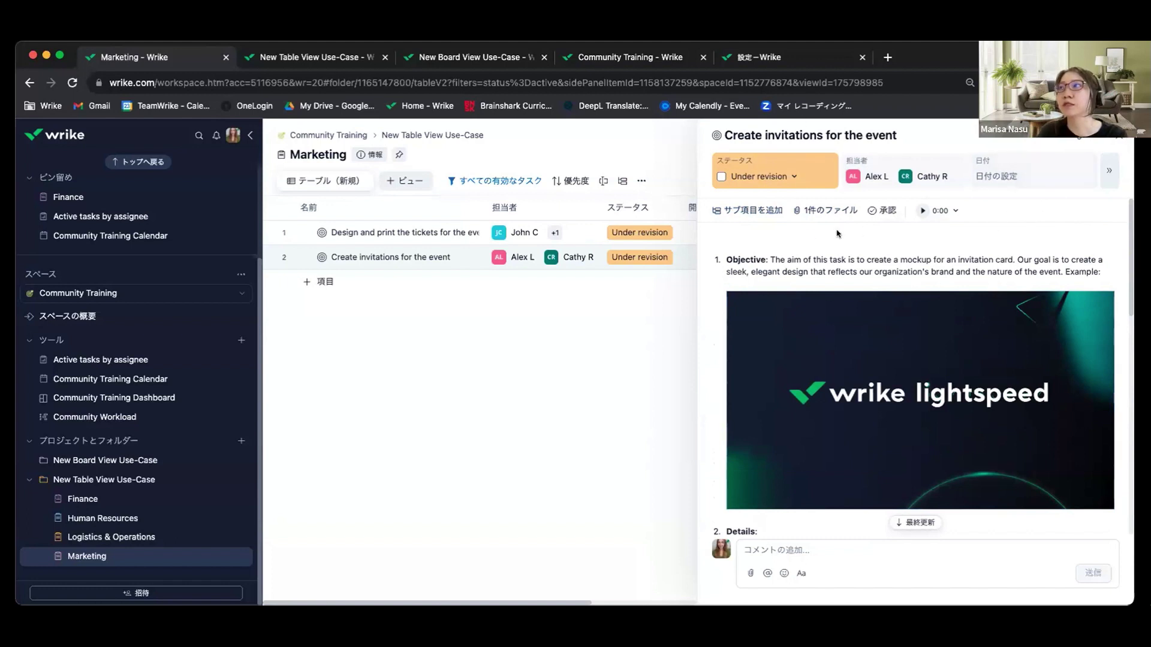
scroll(831, 238, down, 8)
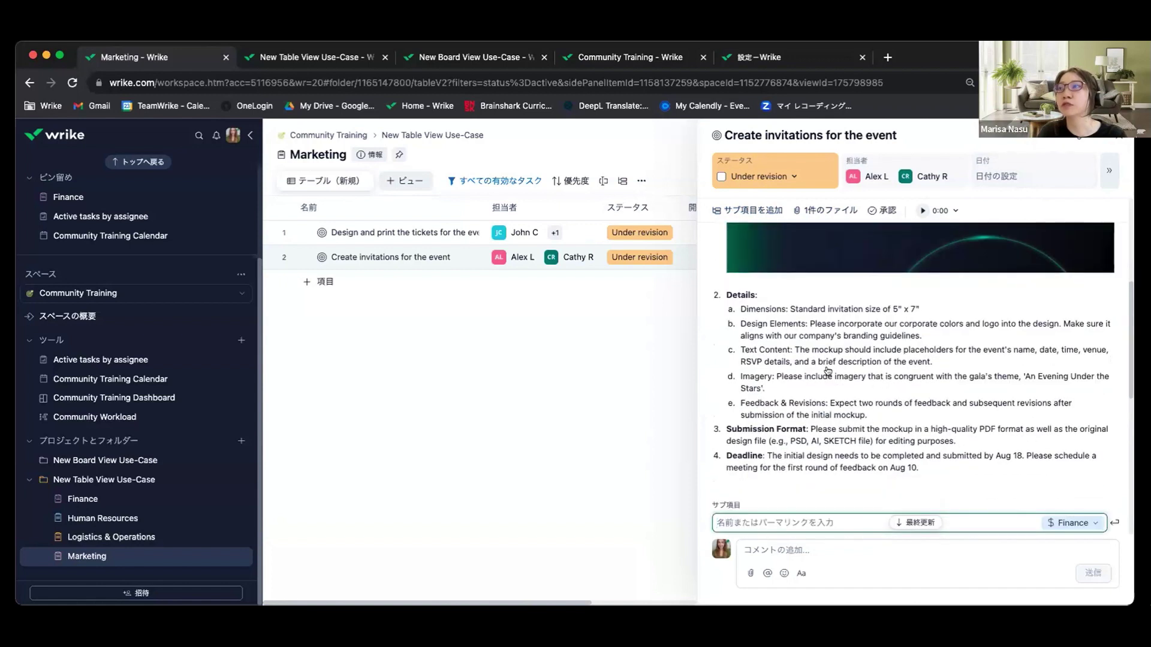
scroll(829, 370, down, 3)
scroll(829, 370, up, 5)
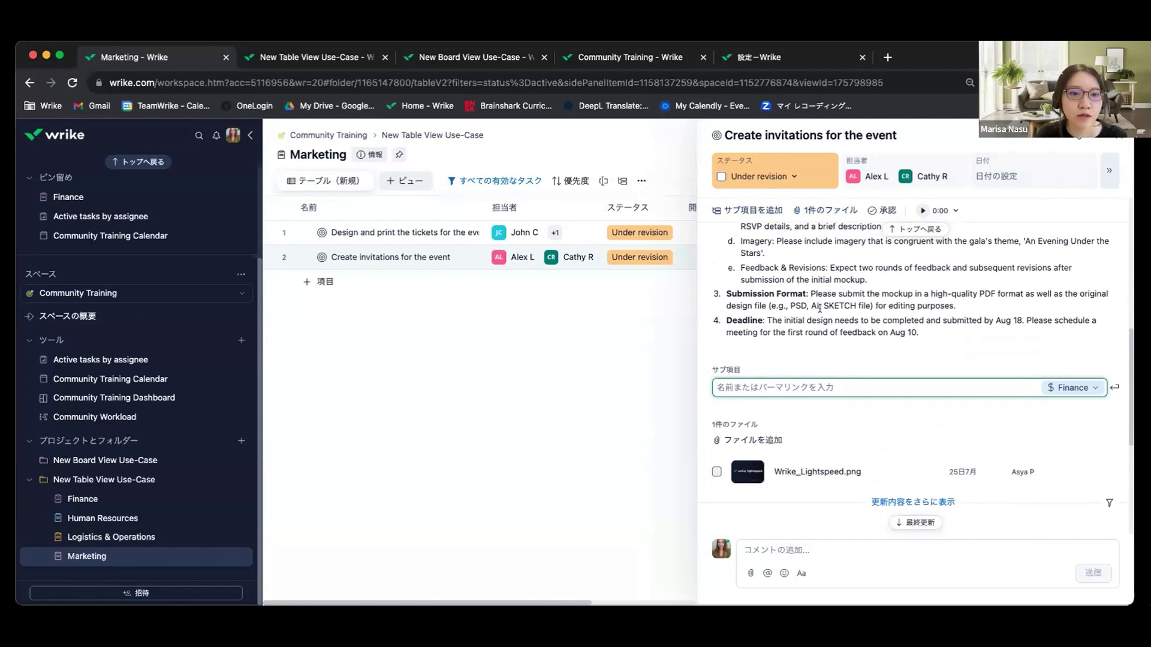
- Expand the task's field pane and review its fields from item type to Team
click(1106, 173)
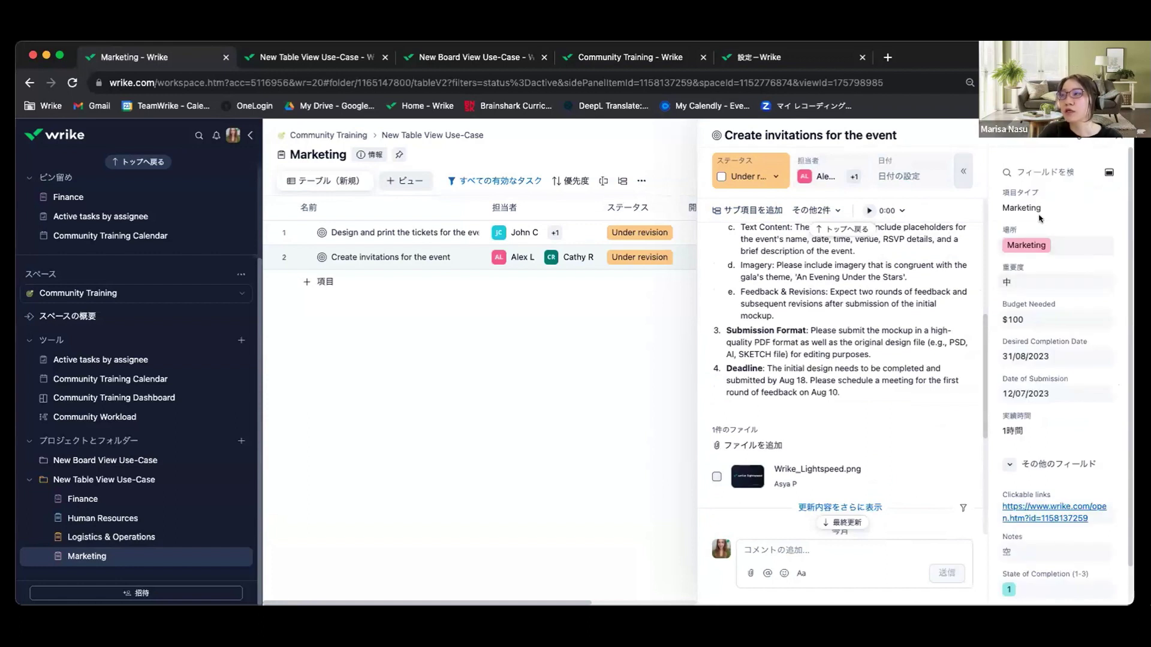
scroll(1041, 227, down, 2)
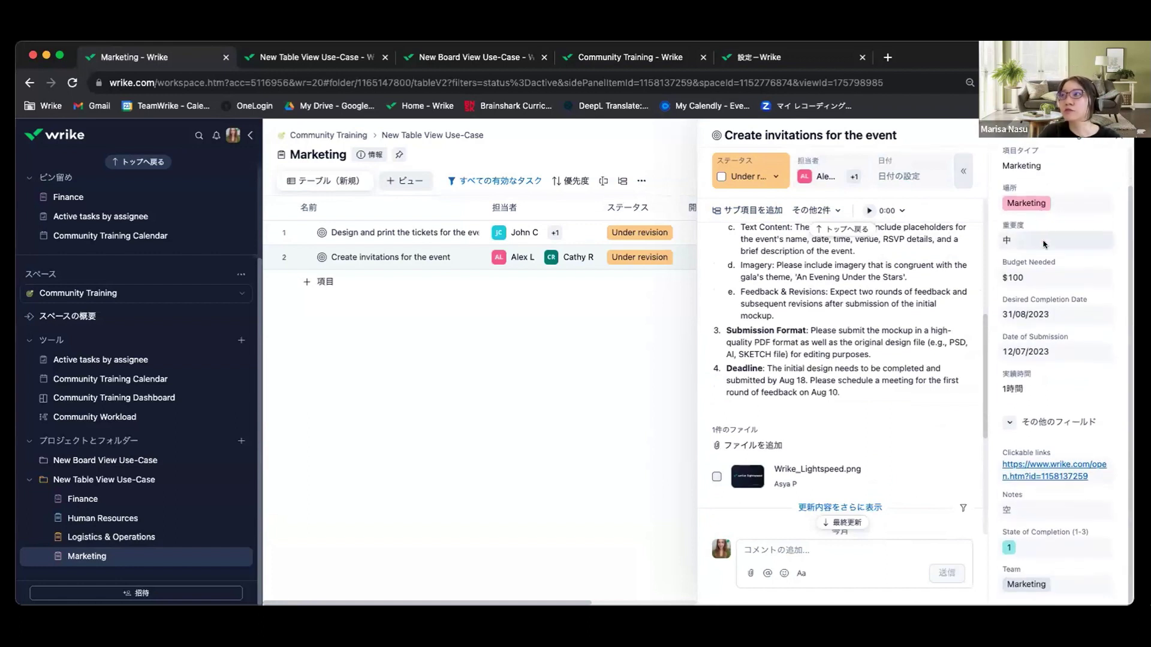
scroll(1044, 244, up, 1)
scroll(1043, 244, down, 1)
scroll(1034, 403, up, 2)
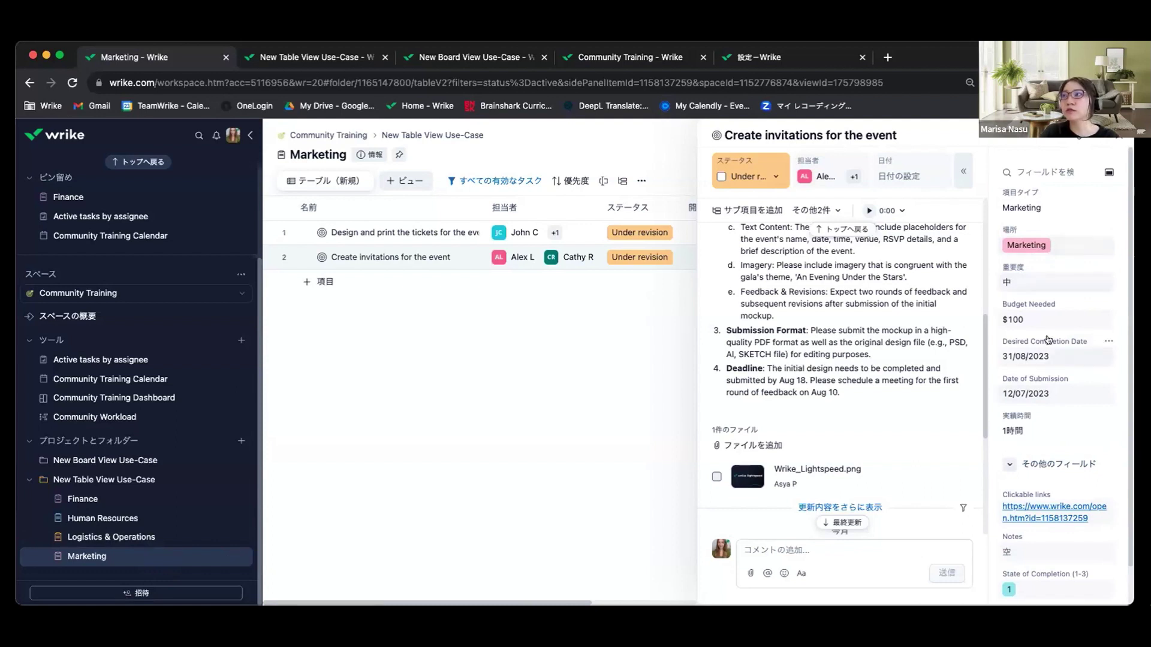
scroll(1044, 295, down, 2)
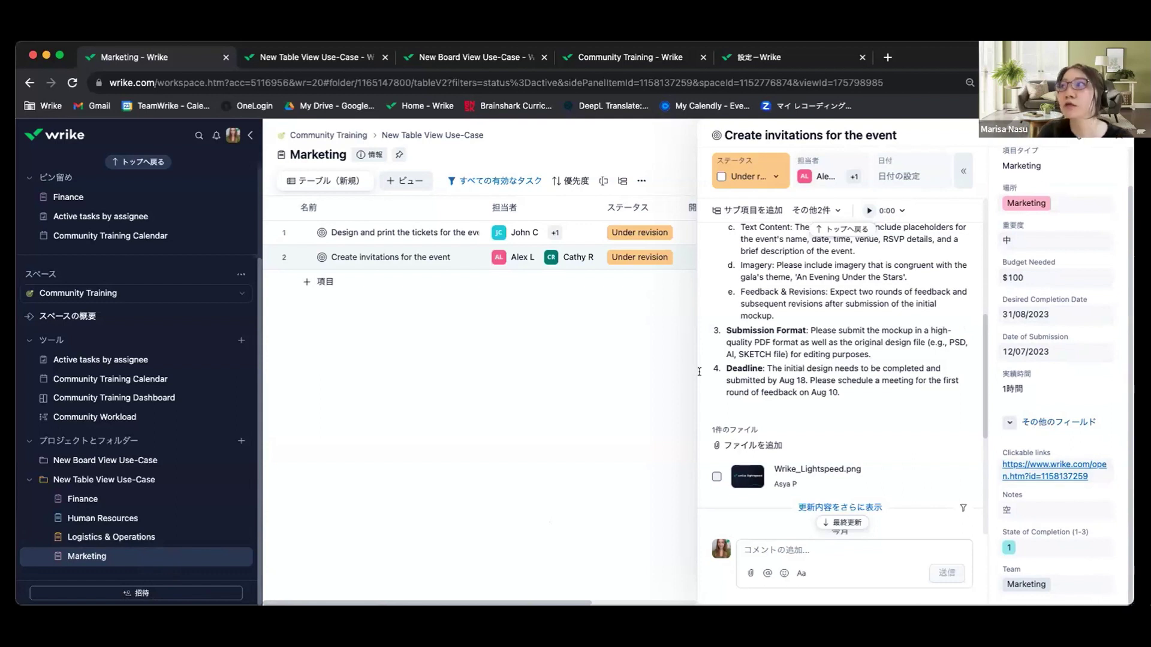
scroll(1015, 413, up, 2)
- Search the task's fields for "note" and clear the search
click(1031, 172)
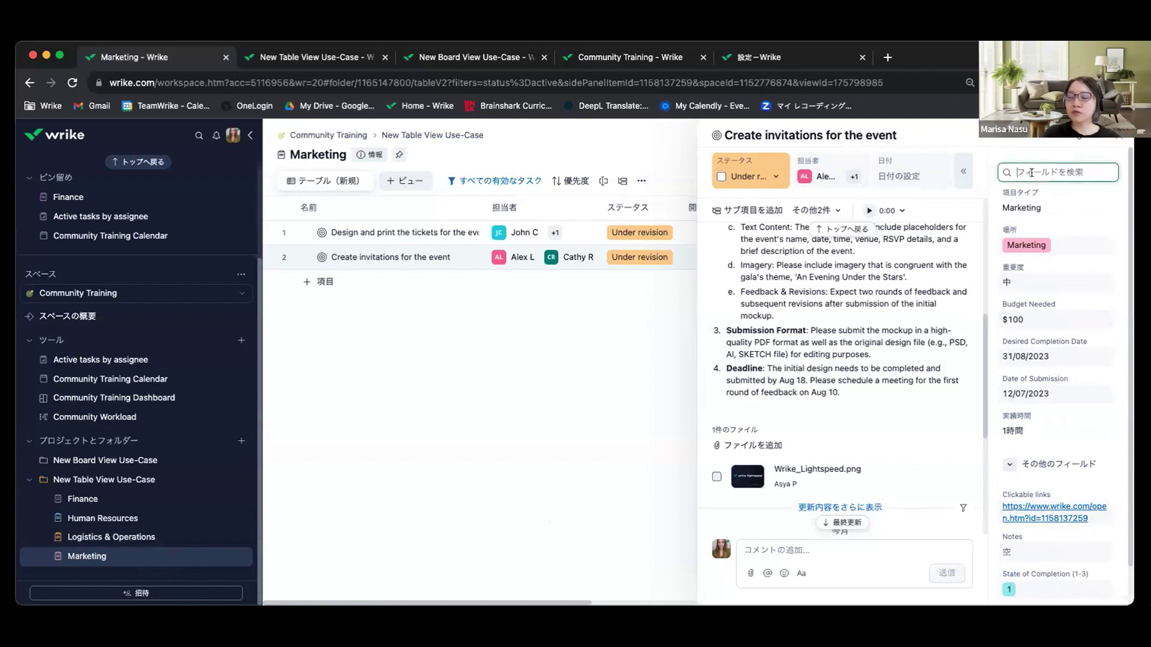
text(note)
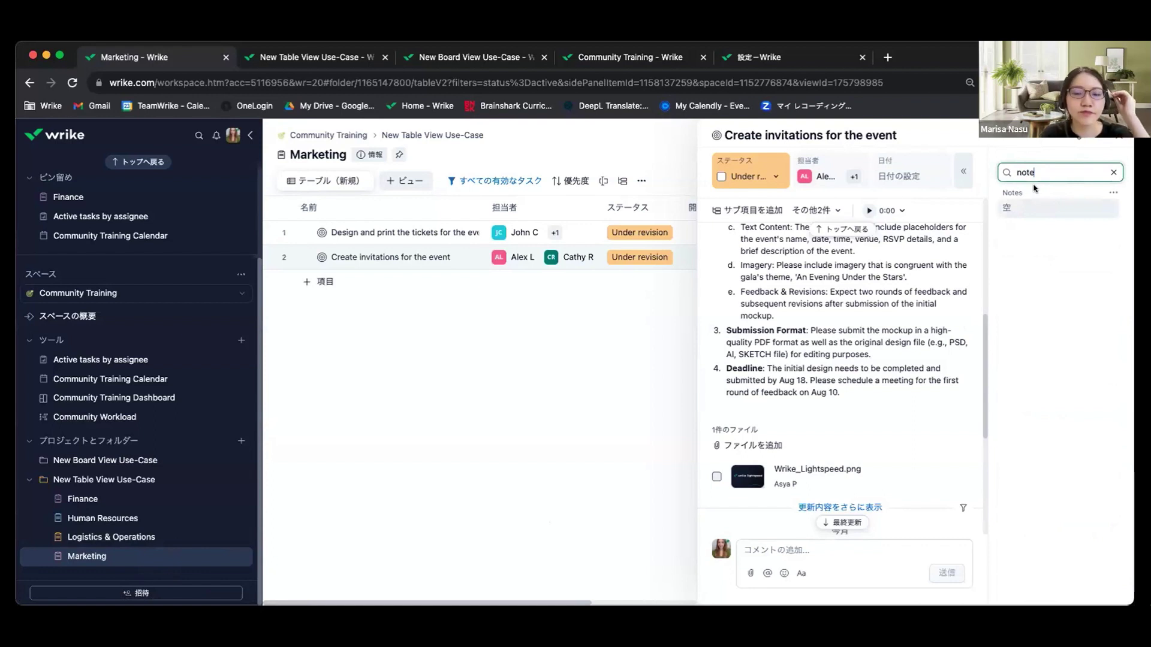
click(1114, 172)
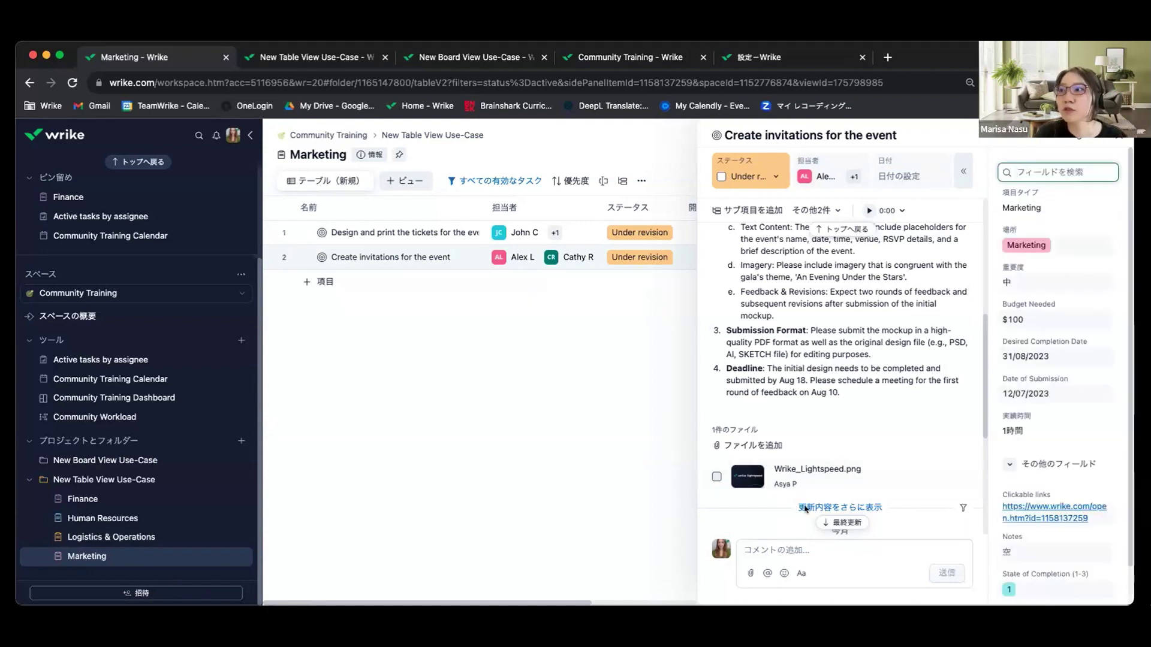
- Review the task's activity history and go back over its description and embedded image
scroll(804, 479, down, 5)
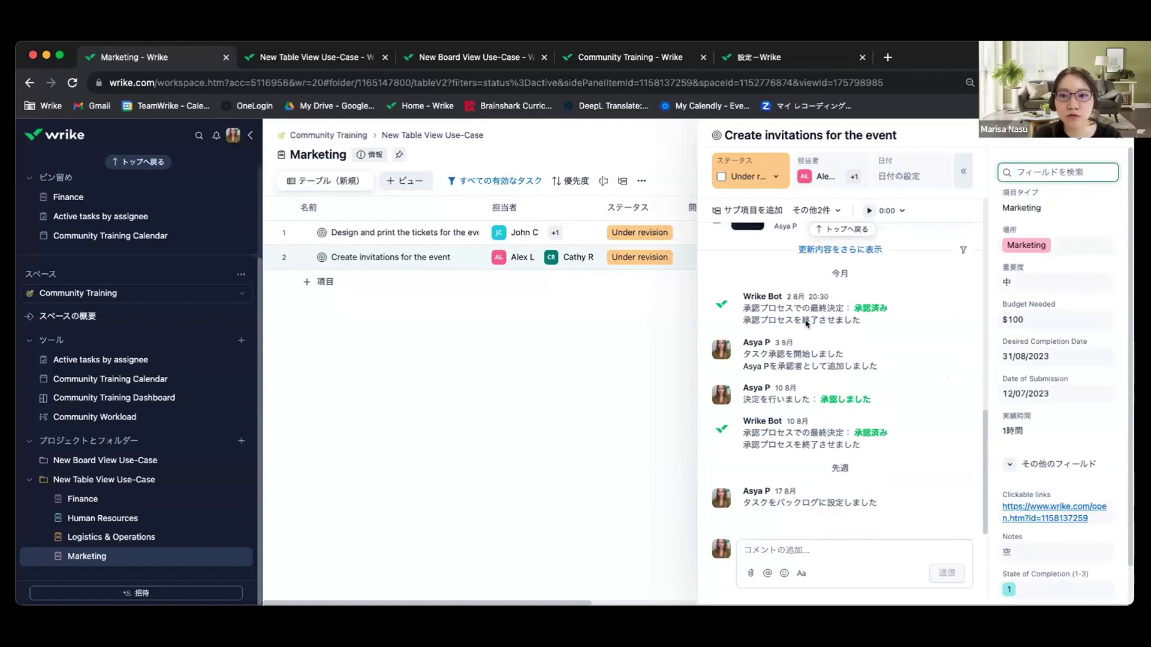
scroll(806, 329, up, 10)
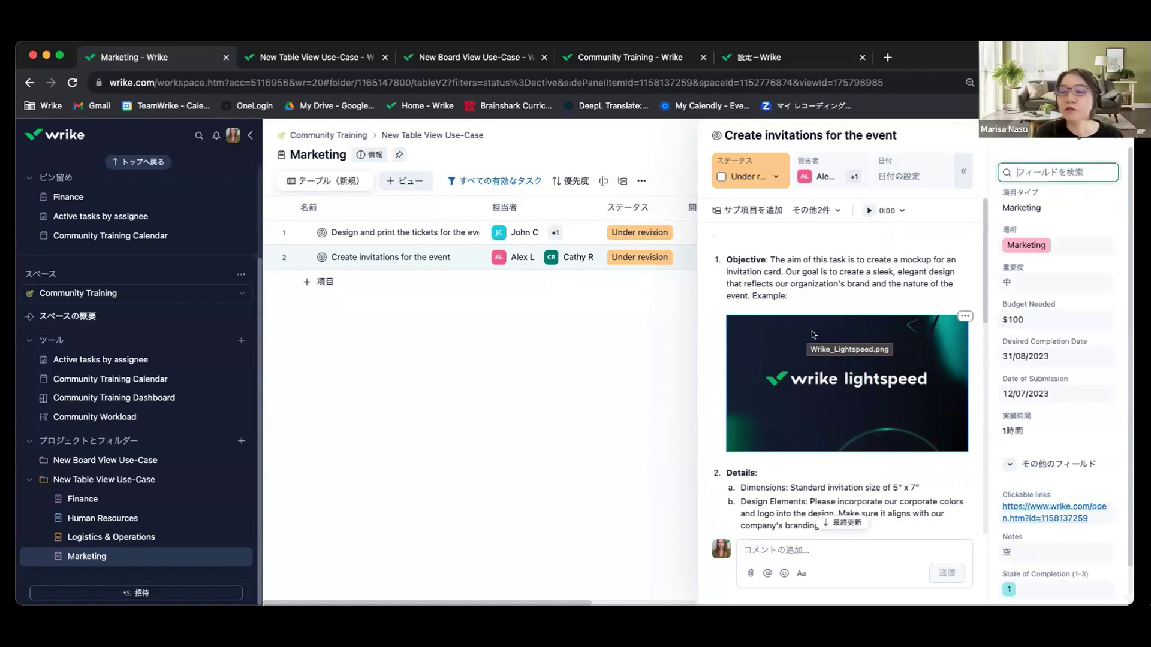
scroll(809, 333, down, 3)
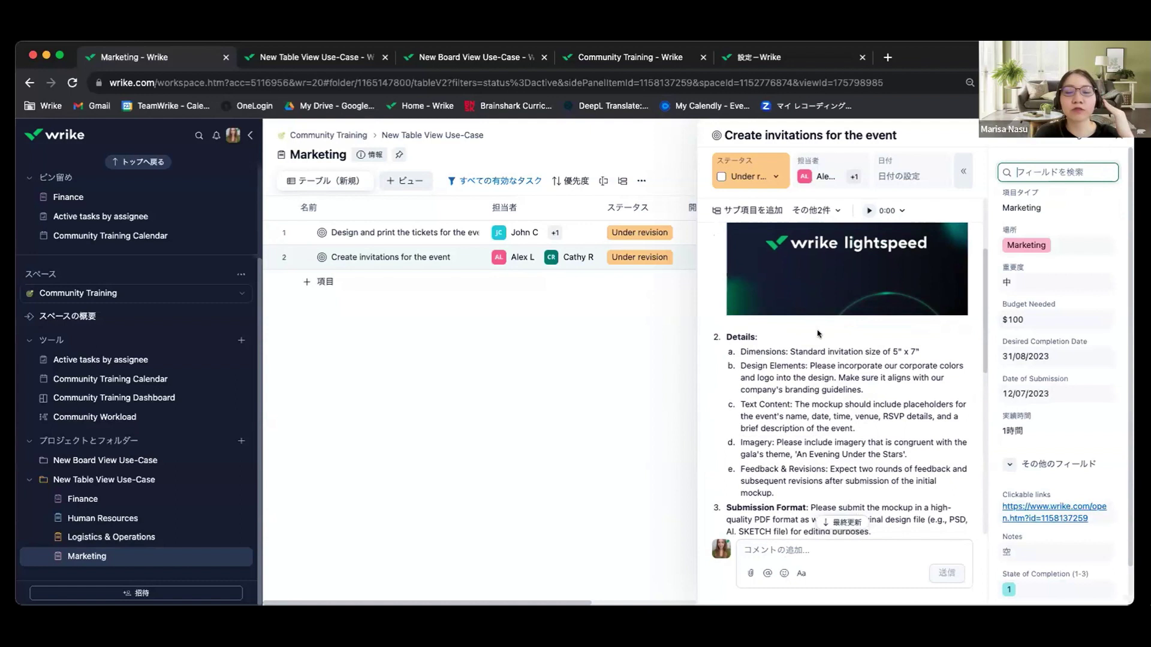
scroll(816, 337, up, 2)
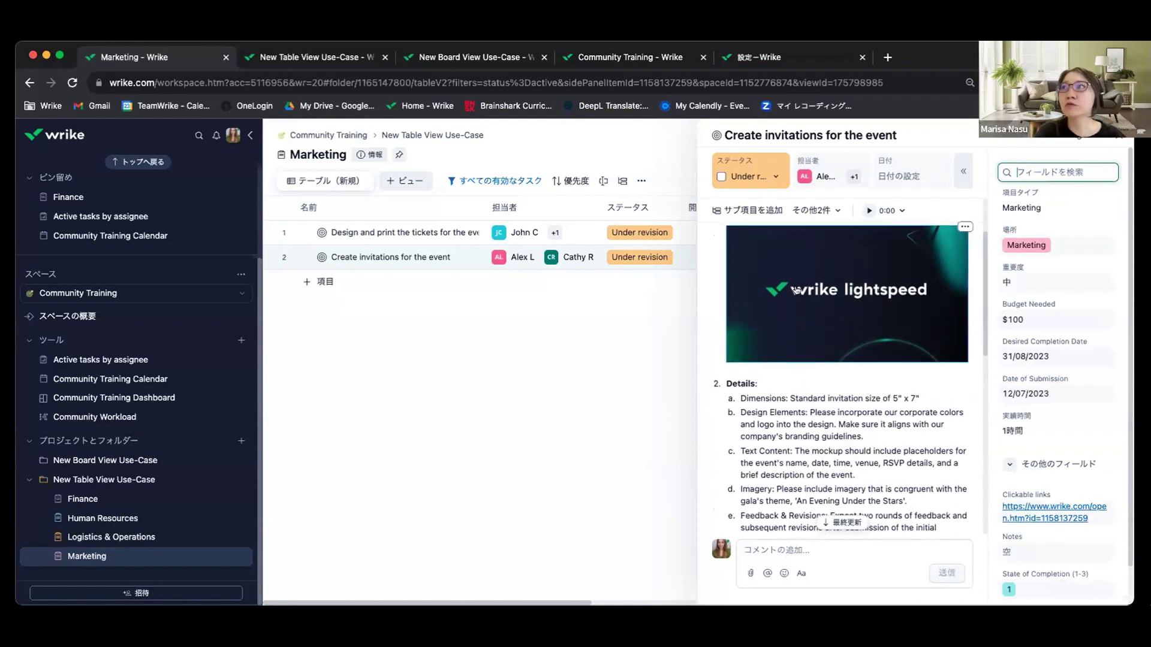
- Open the attached file Wrike_Lightspeed.png from the task in the full-screen file viewer
drag(726, 135, 827, 137)
scroll(830, 391, down, 10)
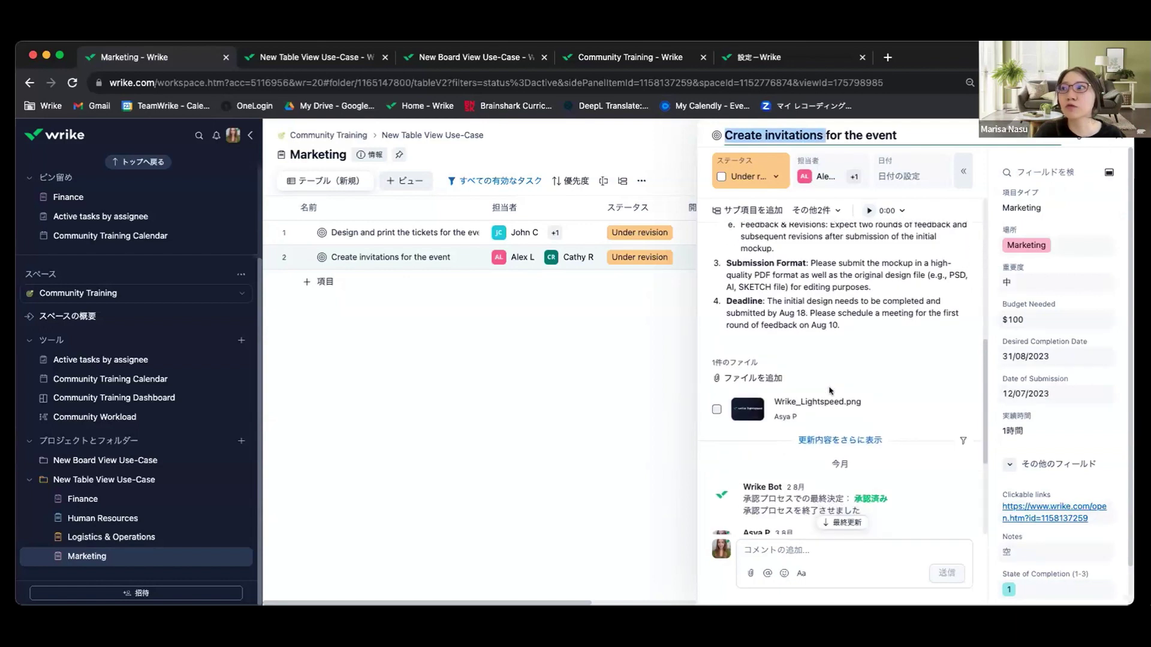
click(744, 401)
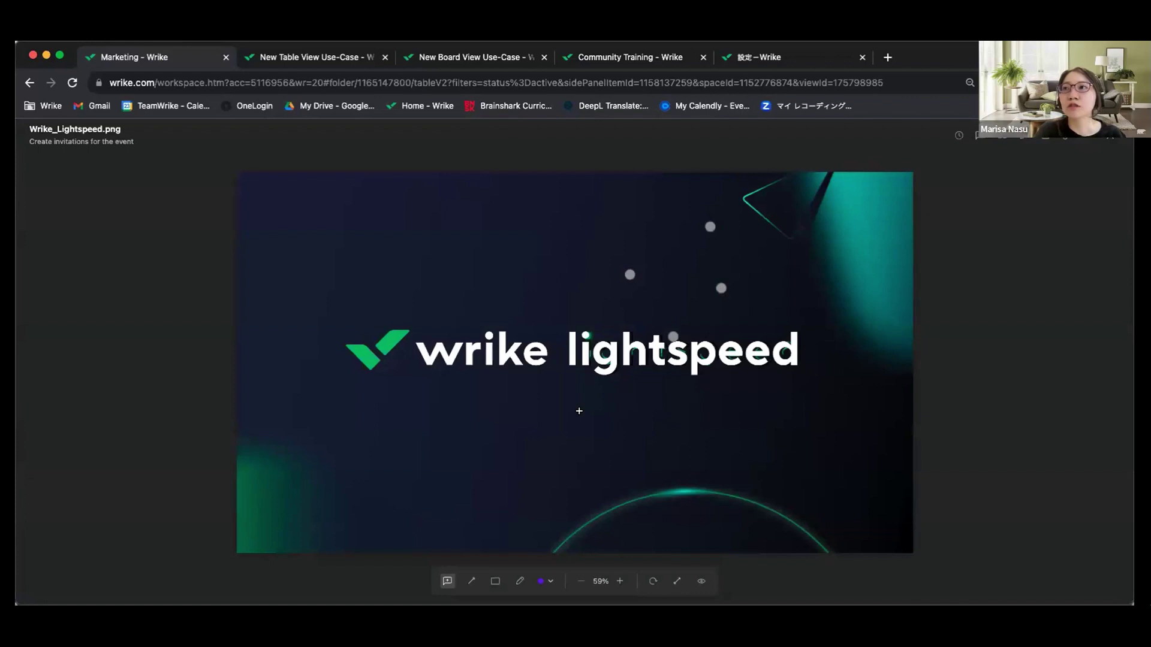
- Pin the comment "テストコメント" below the wrike wordmark on the image, submit it and close the file viewer
click(538, 407)
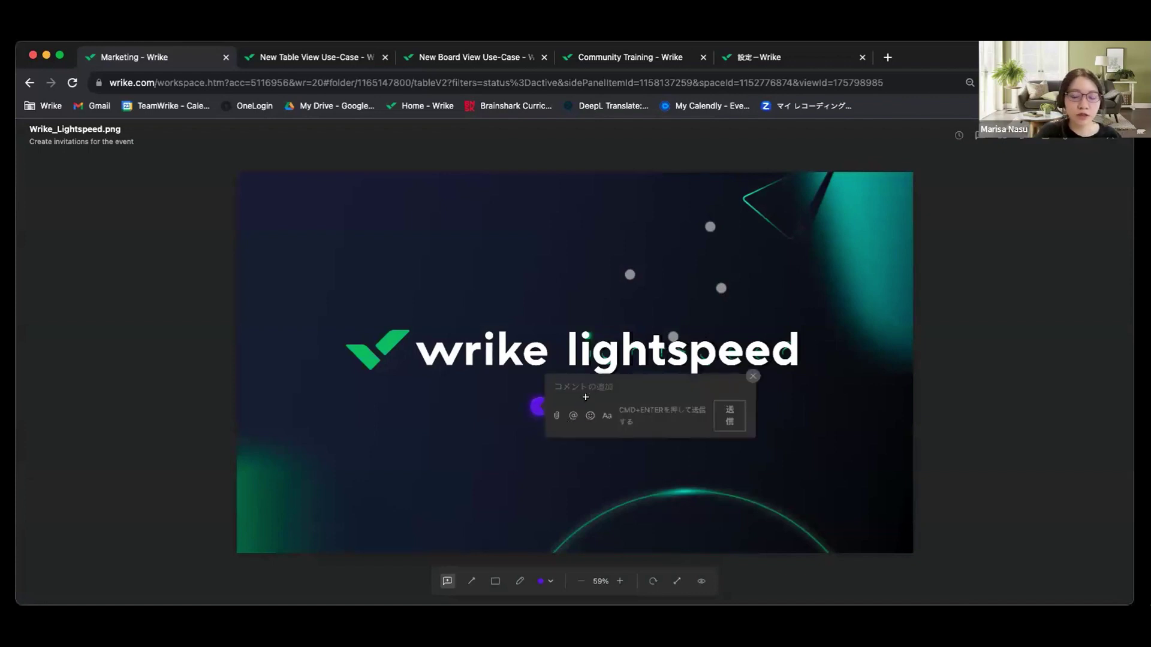
text(テストコメンt)
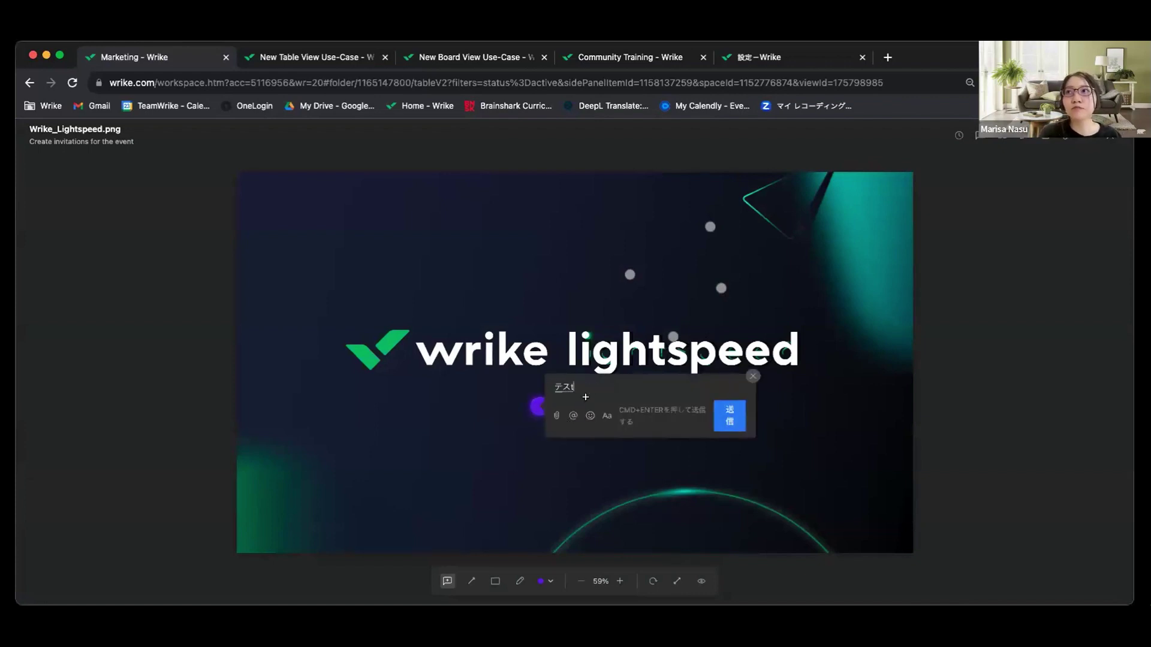
text(o)
key(Return)
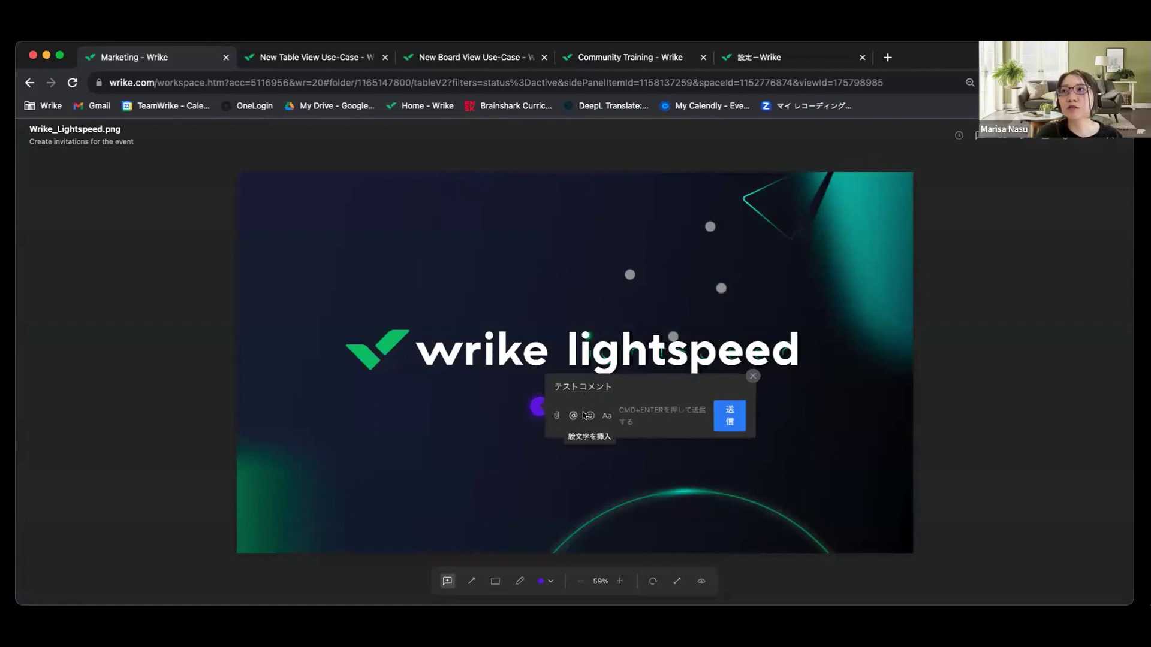
click(722, 425)
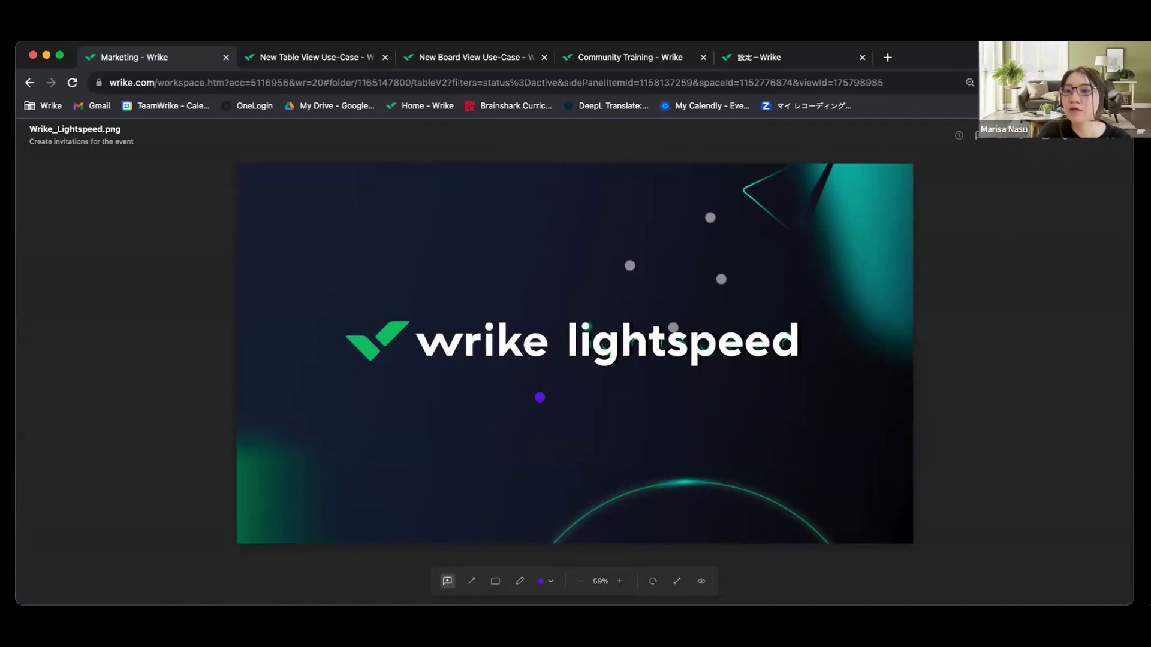
key(Escape)
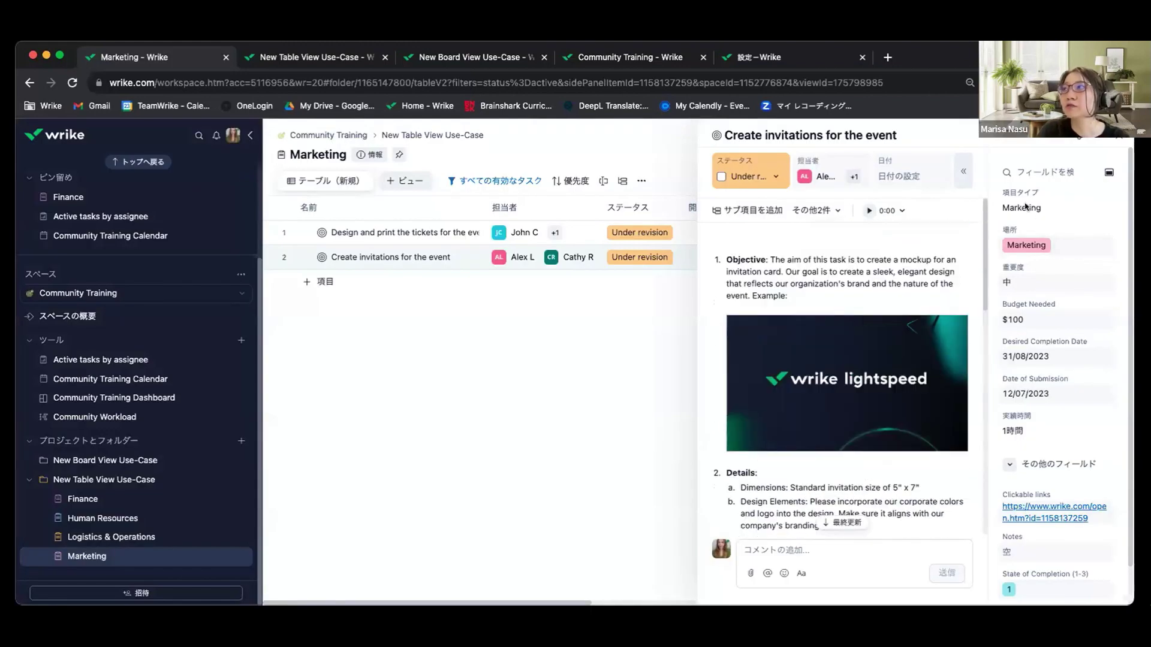
- Close the task's item view and reopen the task "Create invitations for the event" from the Marketing table
drag(1056, 211, 994, 211)
key(Escape)
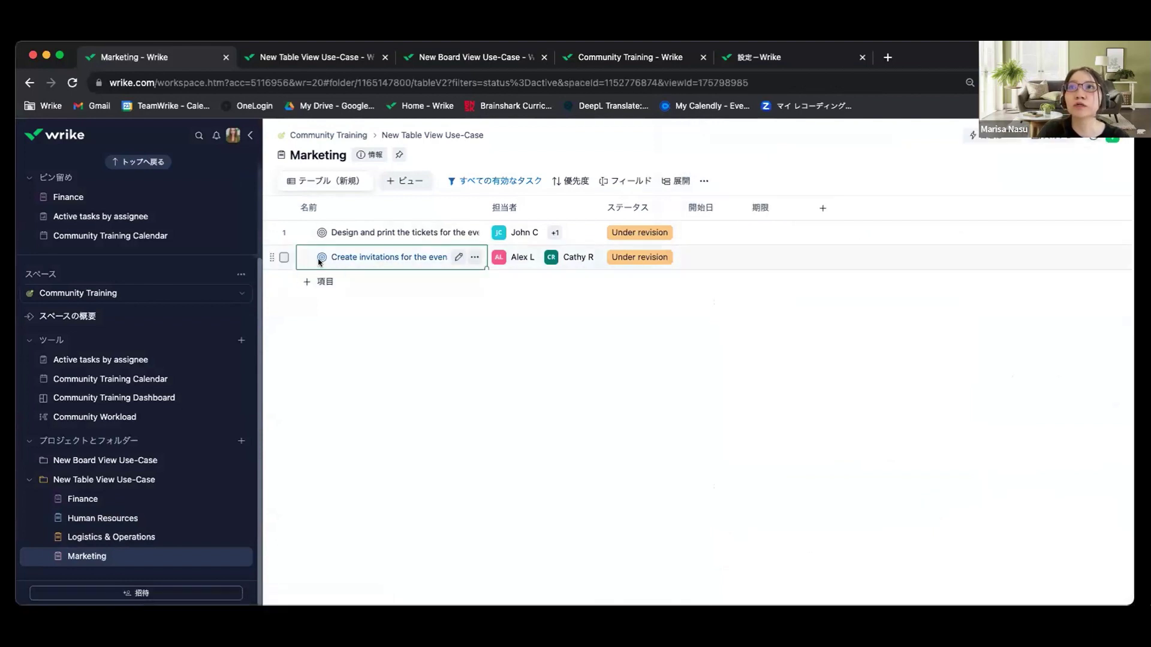
click(351, 258)
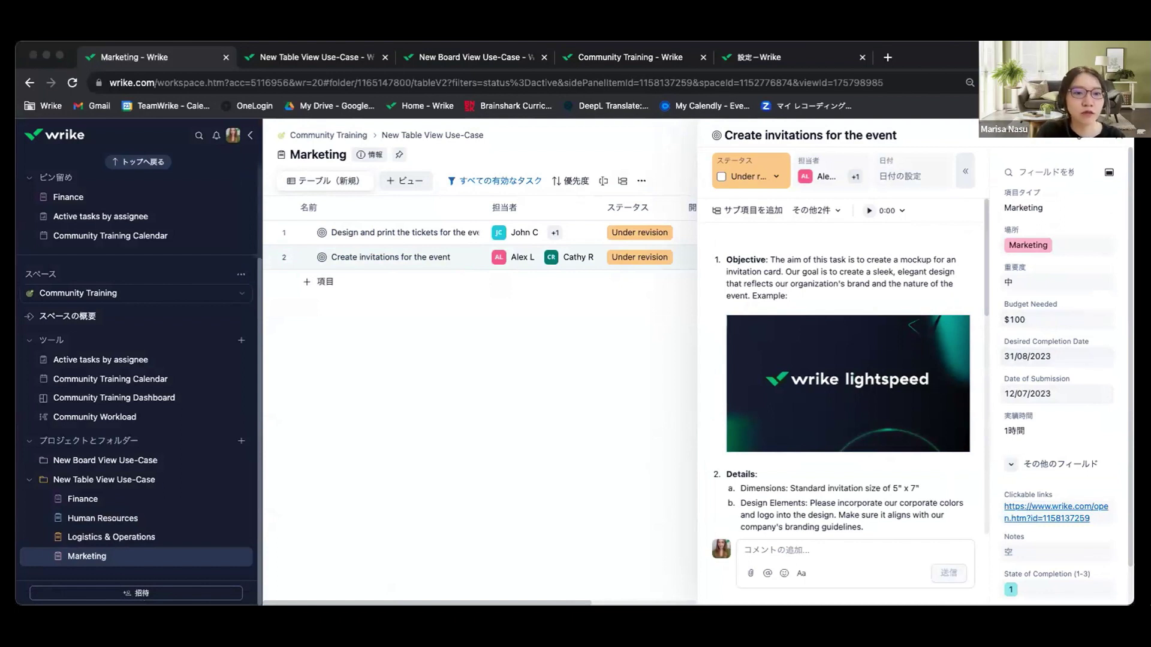
key(super+Tab)
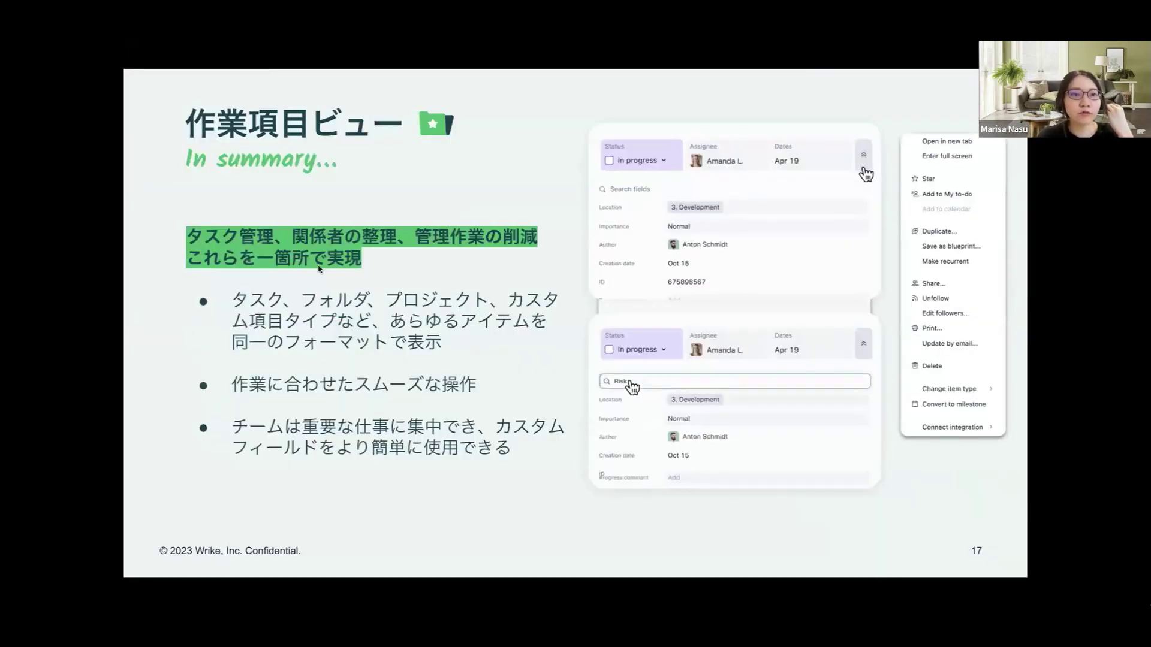
key(Left)
key(Left)
key(Right)
key(Right)
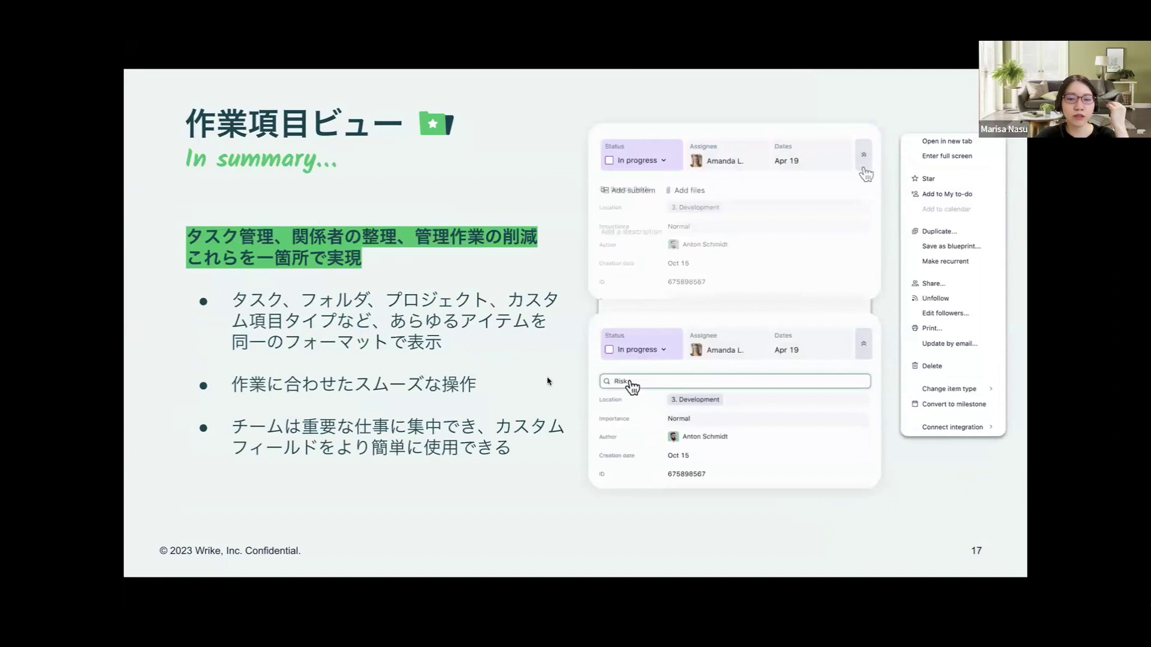
click(240, 307)
key(Left)
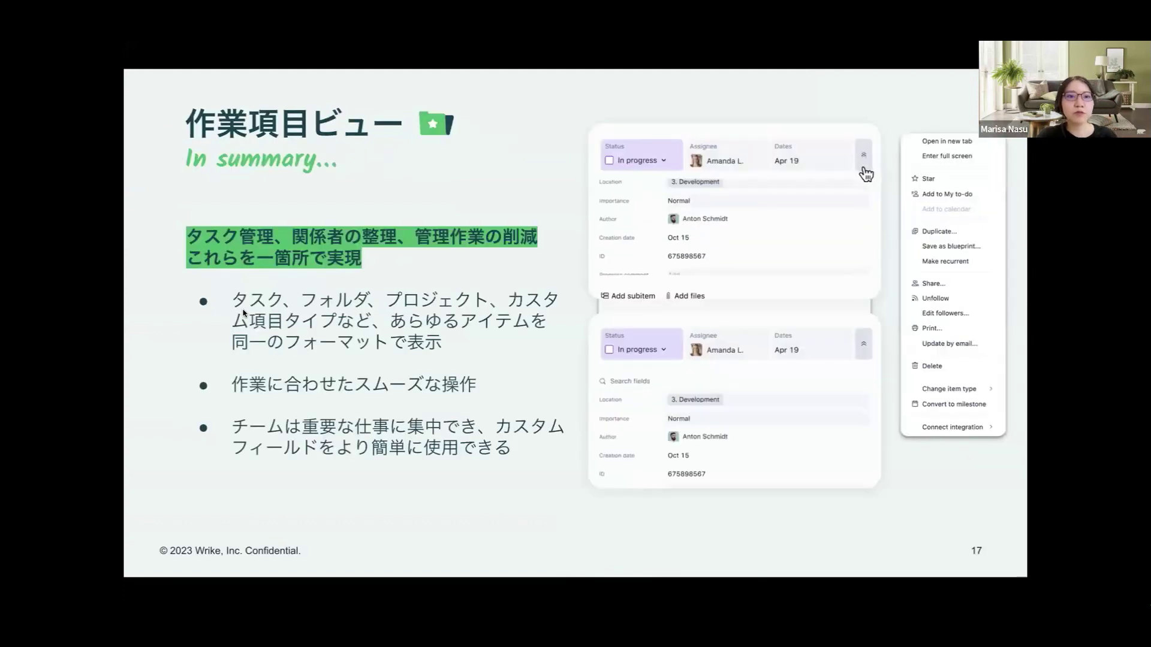
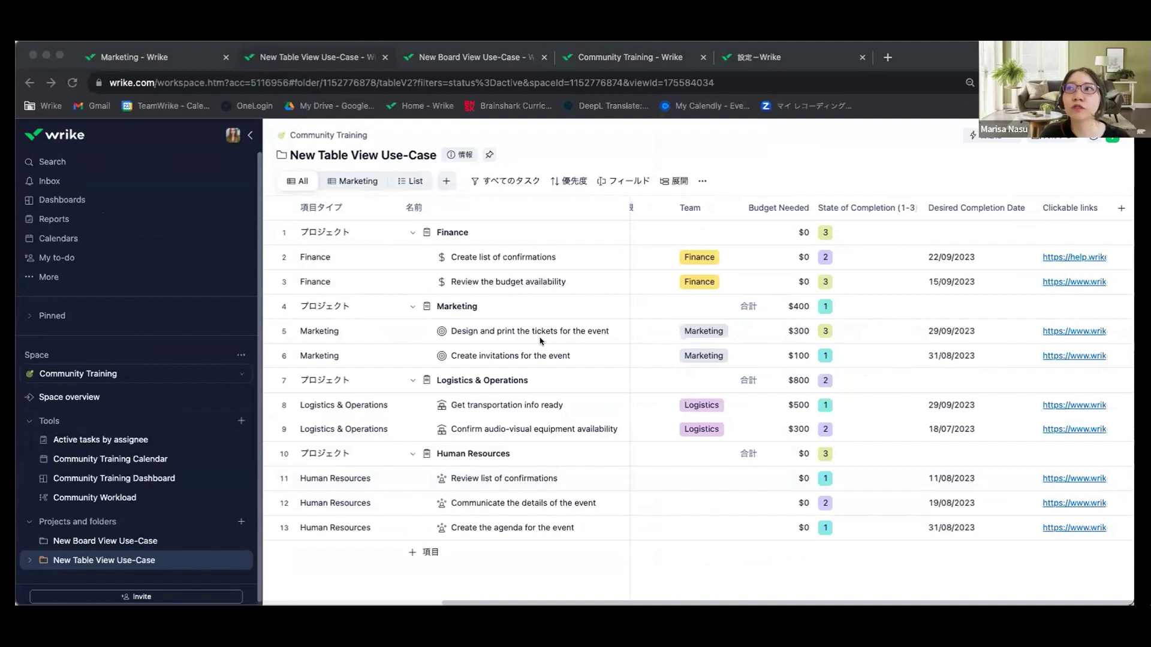
- Collapse the Finance, Marketing and Logistics & Operations projects in the New Table View Use-Case table and expand them again
click(599, 359)
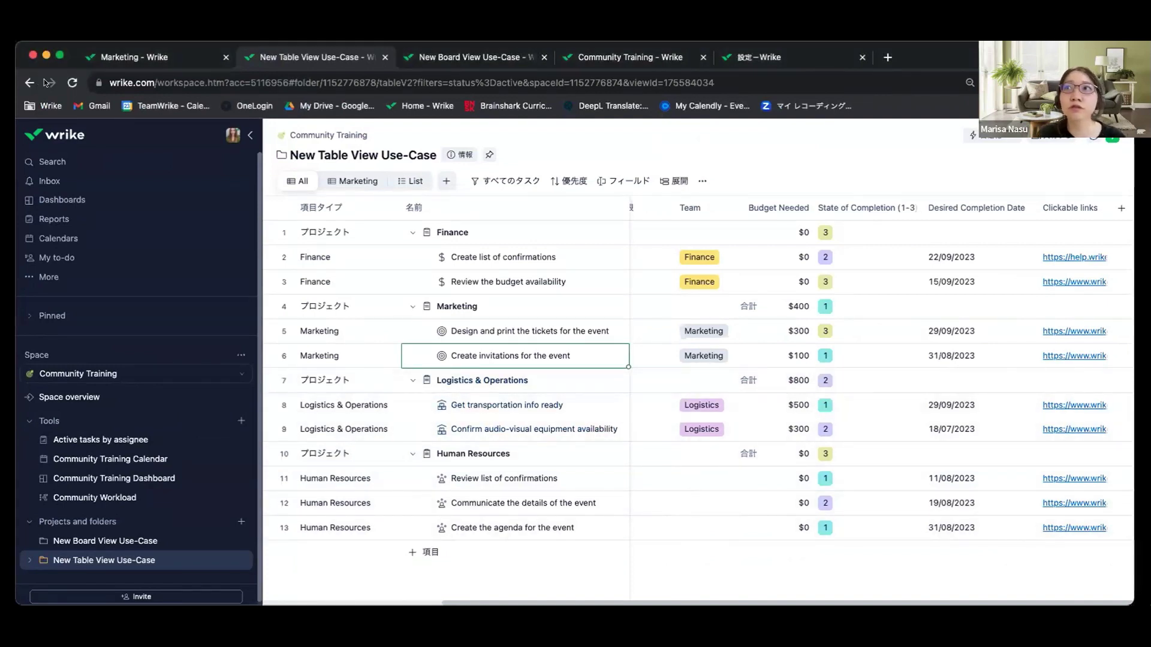
click(413, 232)
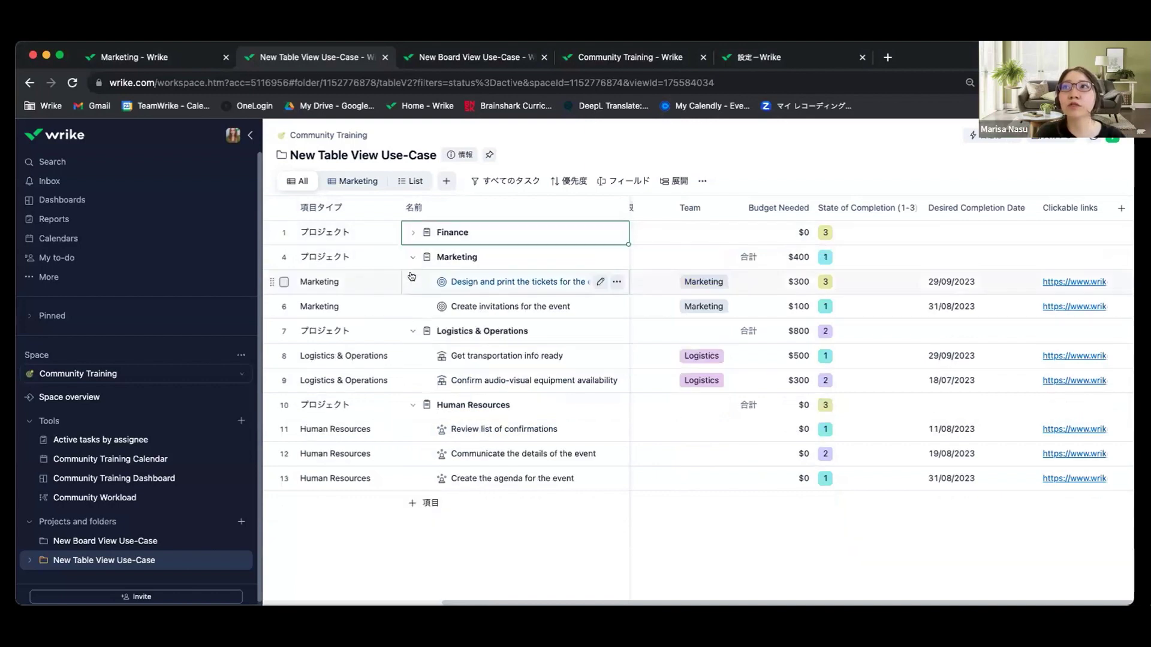
click(413, 257)
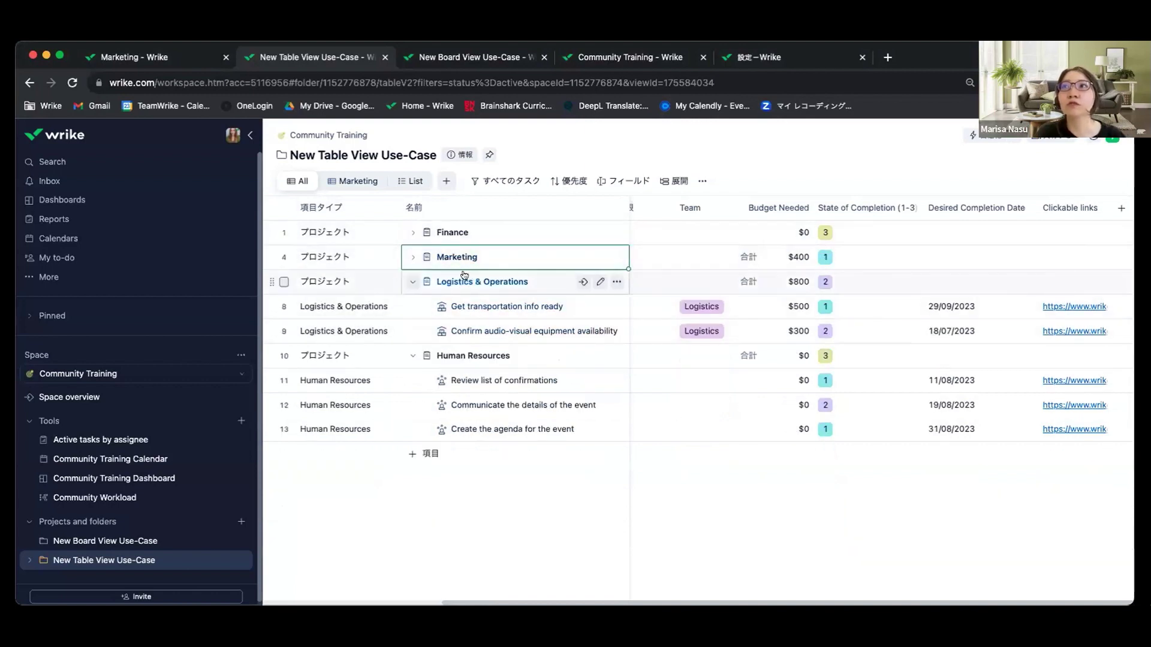
click(412, 282)
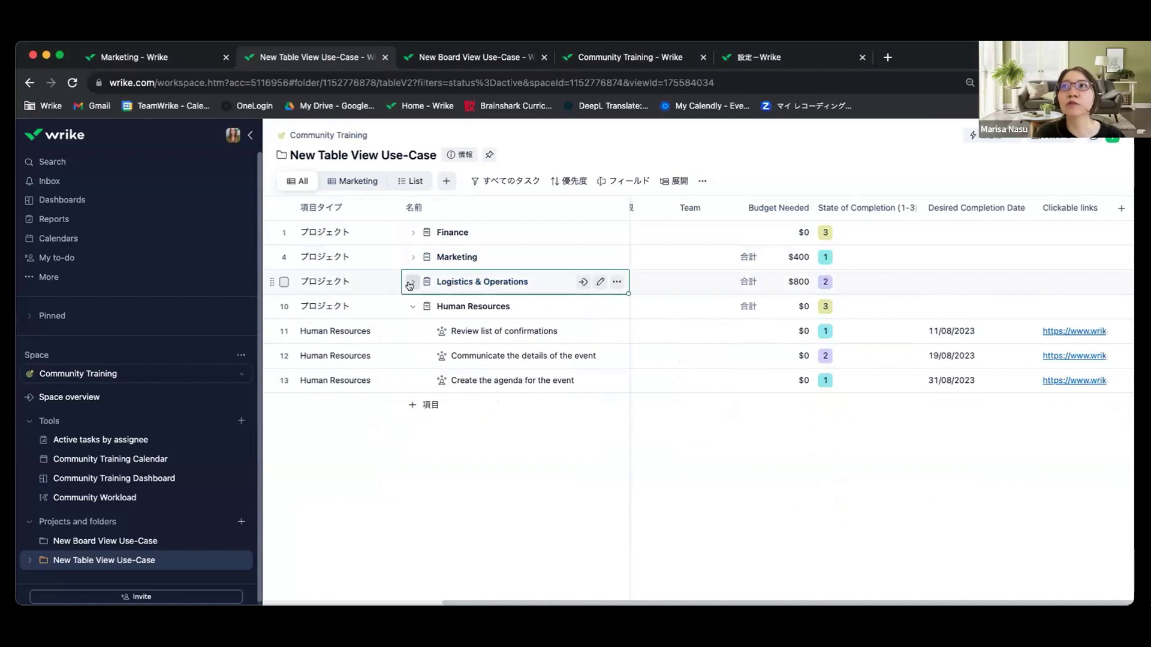
click(410, 283)
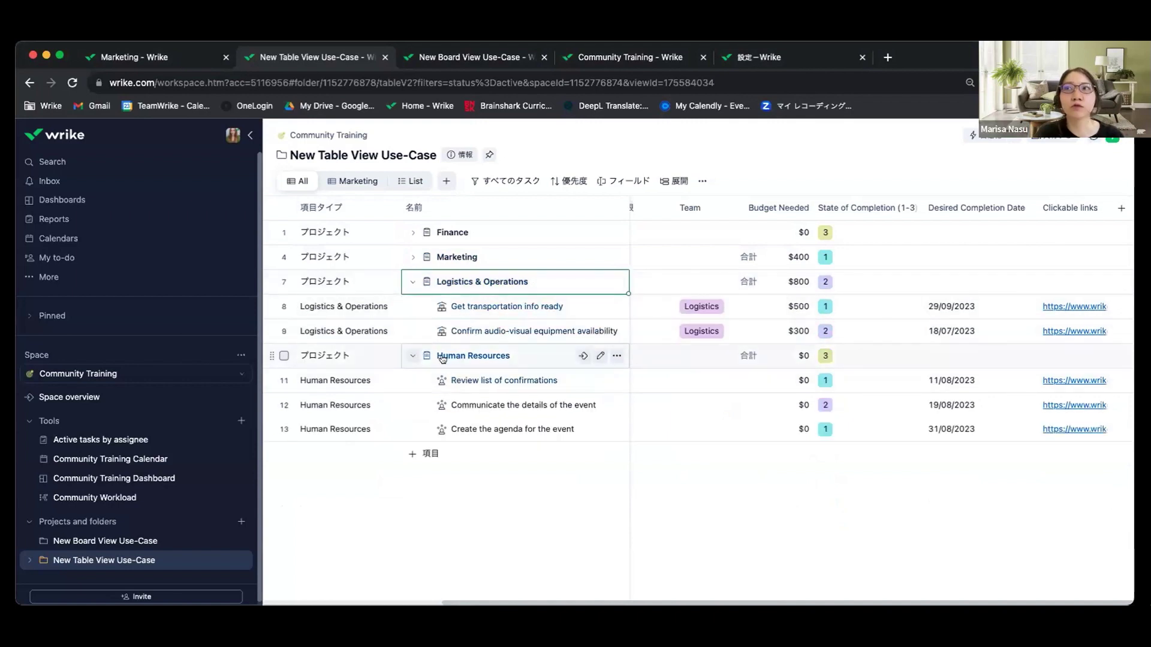
click(411, 254)
click(412, 233)
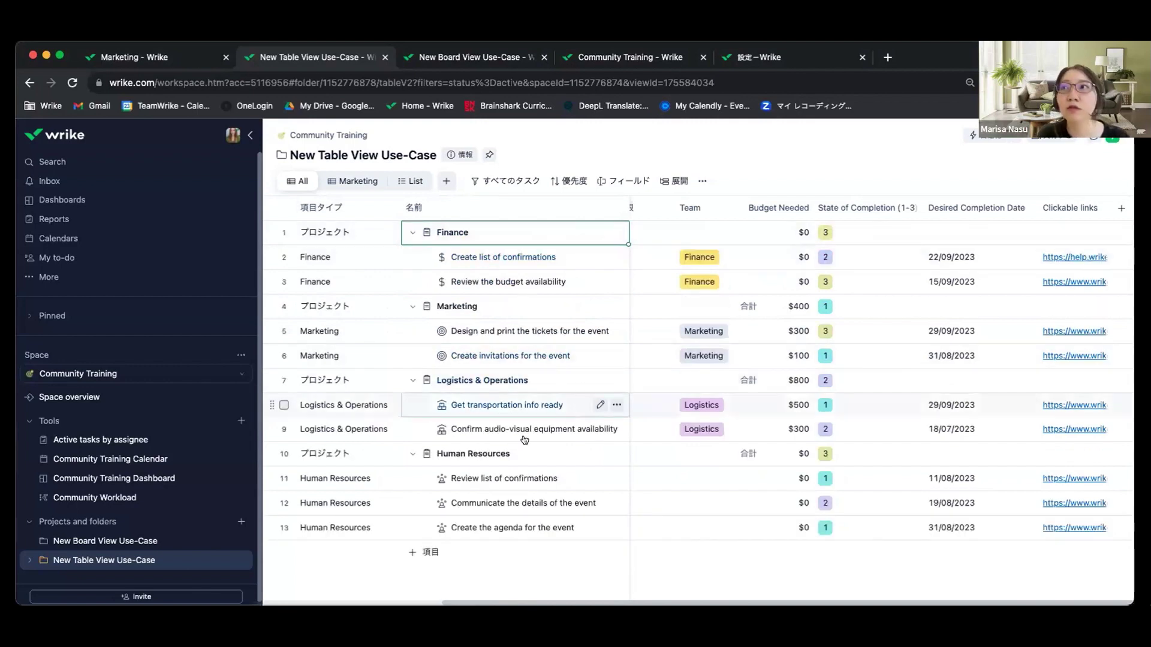
key(Escape)
- Review the table's columns from assignee and status across to Desired Completion Date and Clickable links
scroll(699, 384, left, 5)
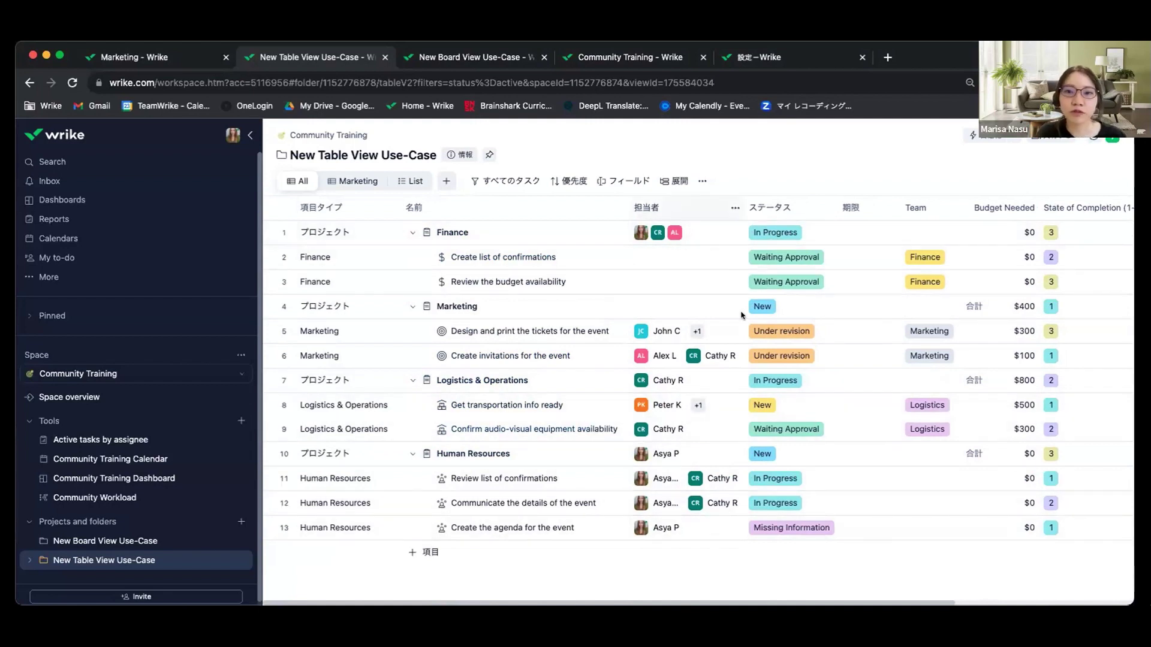
scroll(855, 420, right, 2)
scroll(855, 419, right, 5)
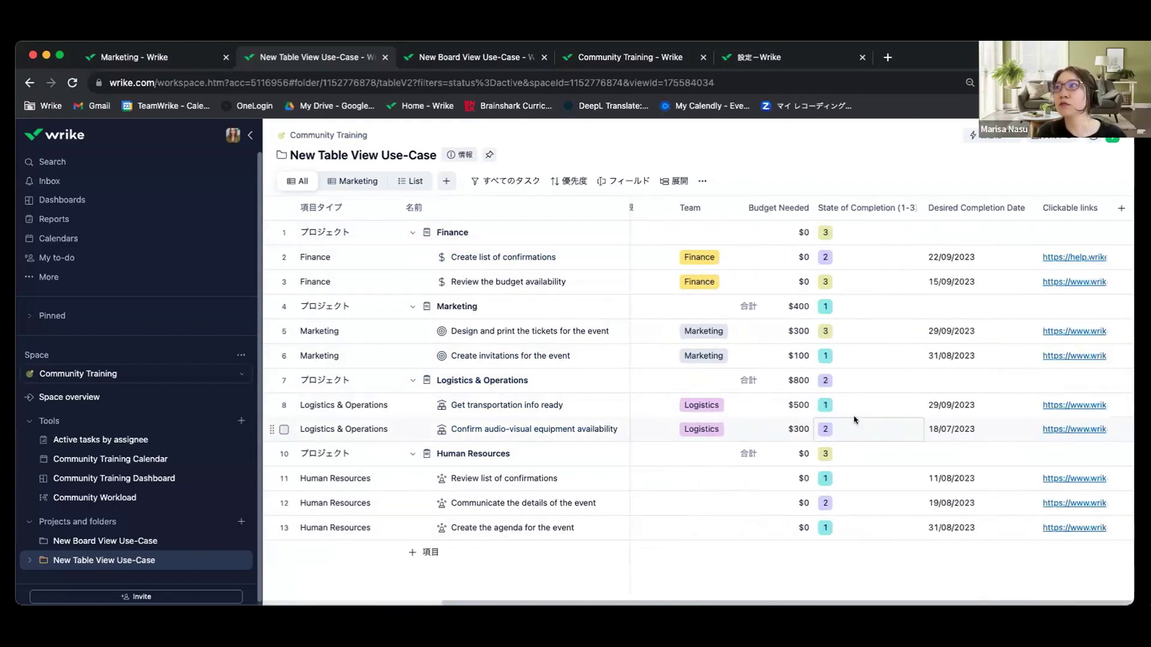
scroll(855, 420, left, 7)
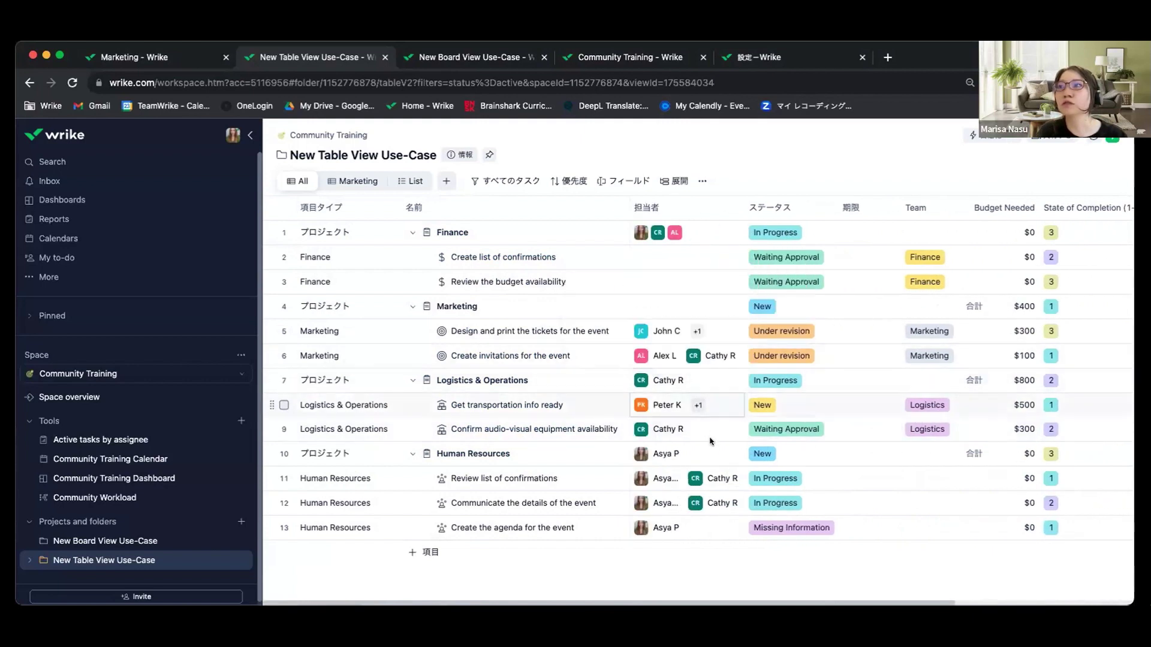
mouse_move(639, 457)
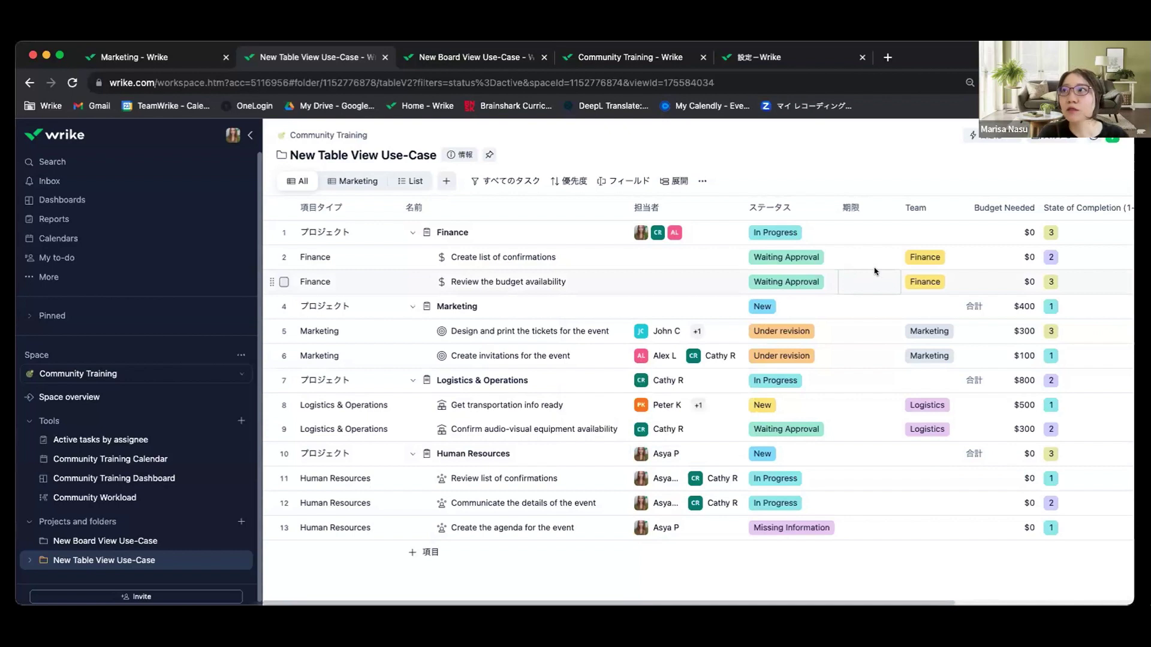
scroll(959, 207, right, 4)
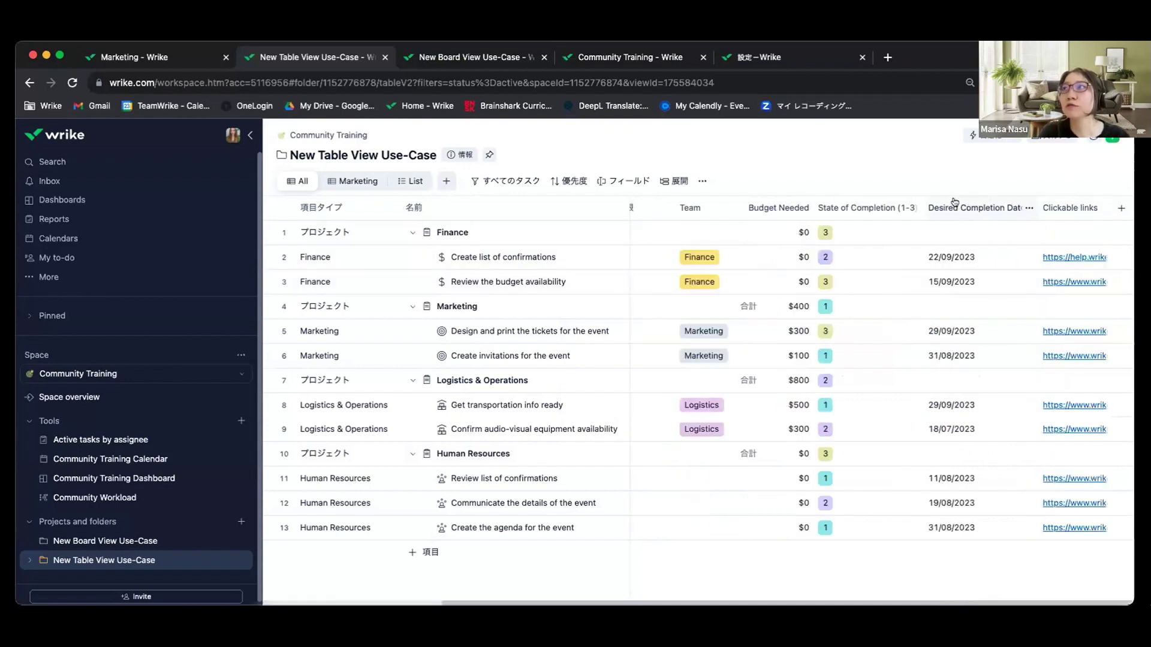
- Switch the table's row density to compact (コンパクト) and back to default (デフォルト)
click(701, 181)
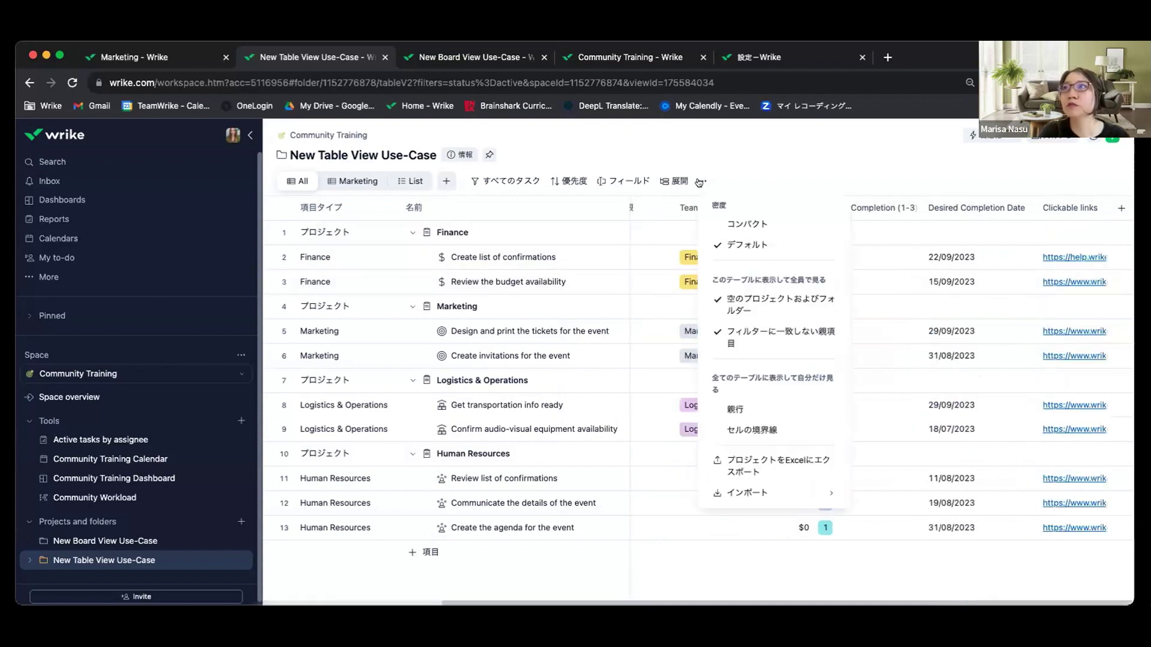
click(757, 224)
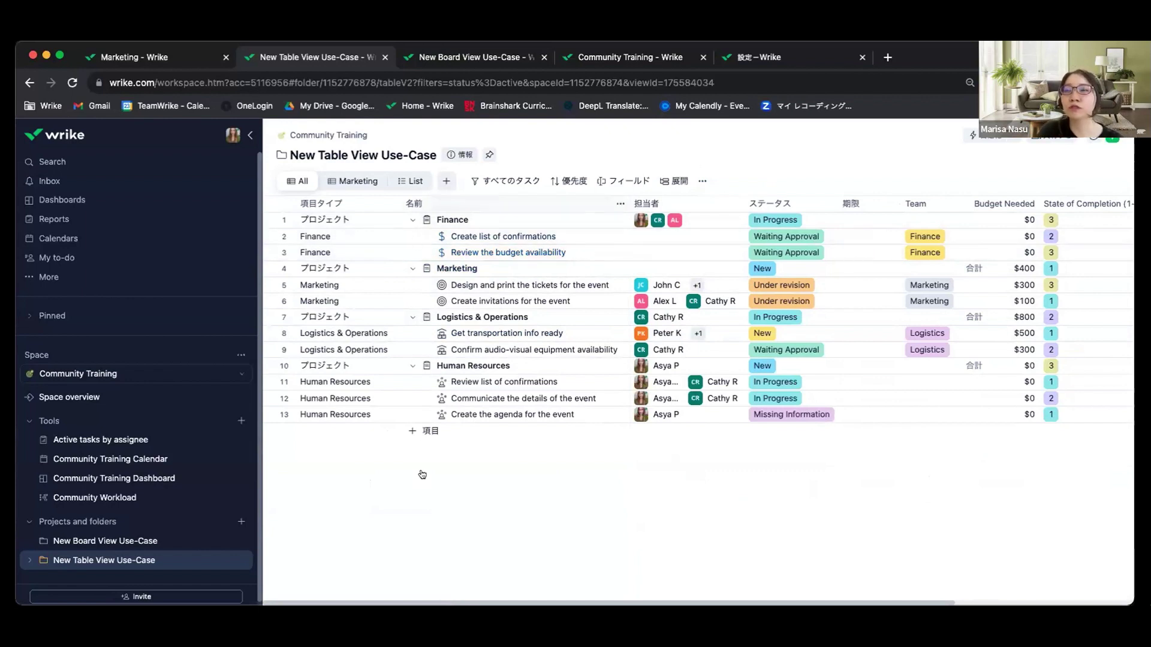
click(702, 181)
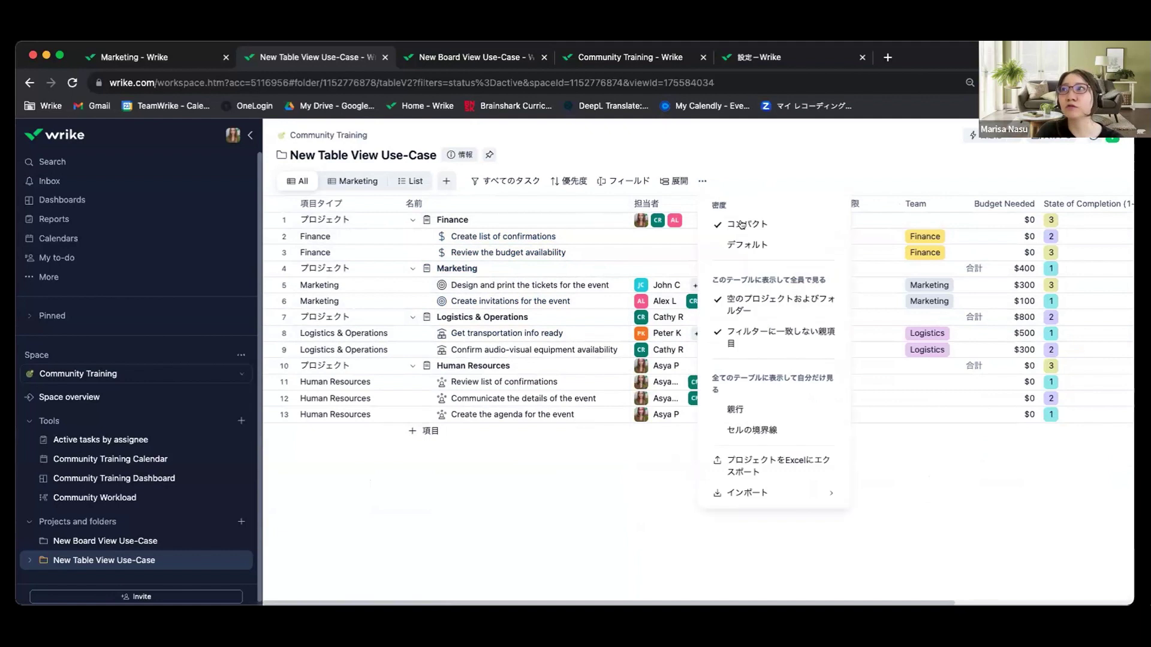
click(748, 250)
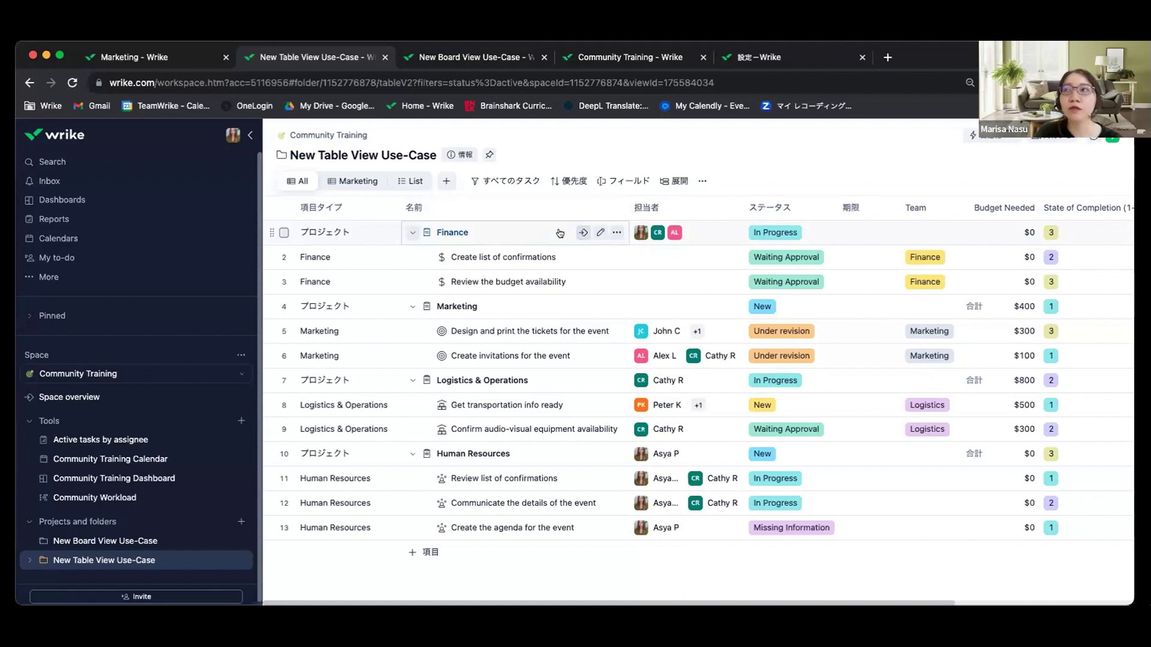
- Turn on cell borders (セルの境界線) and the parent row (親行) for the table
click(702, 182)
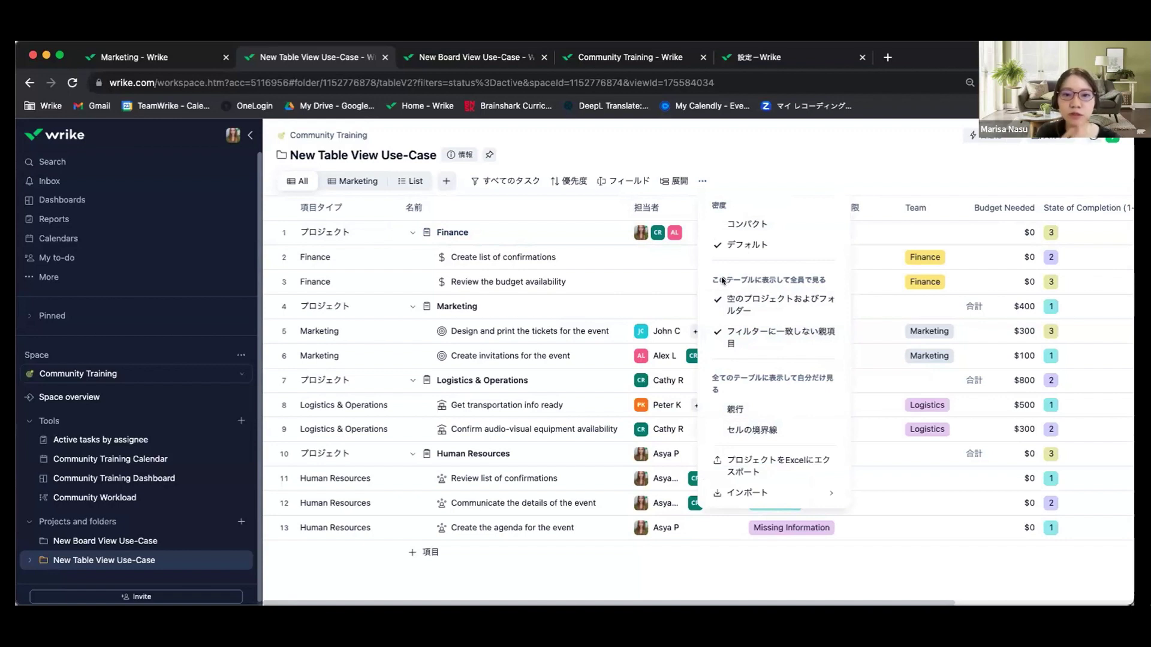
click(775, 431)
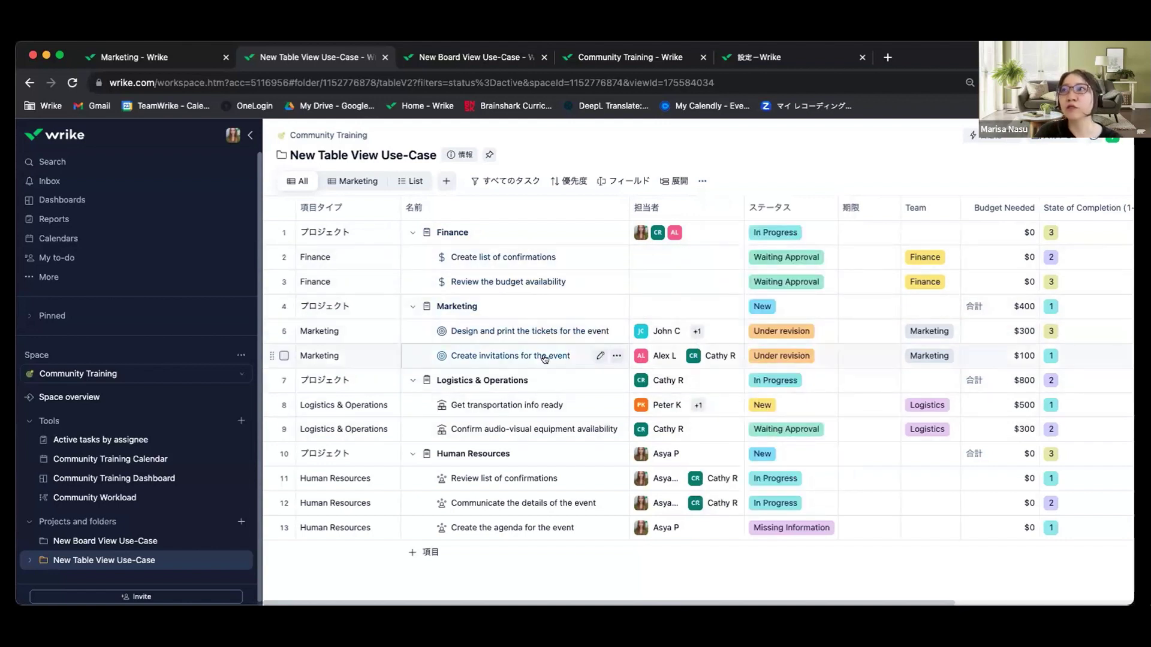
click(702, 181)
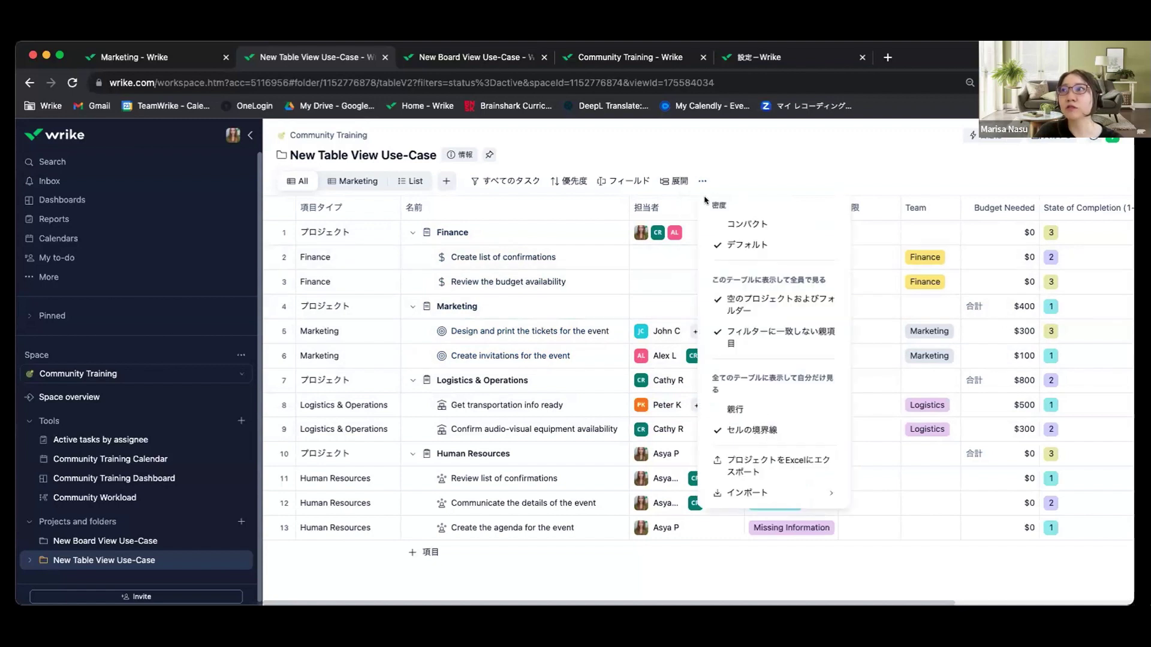
click(744, 409)
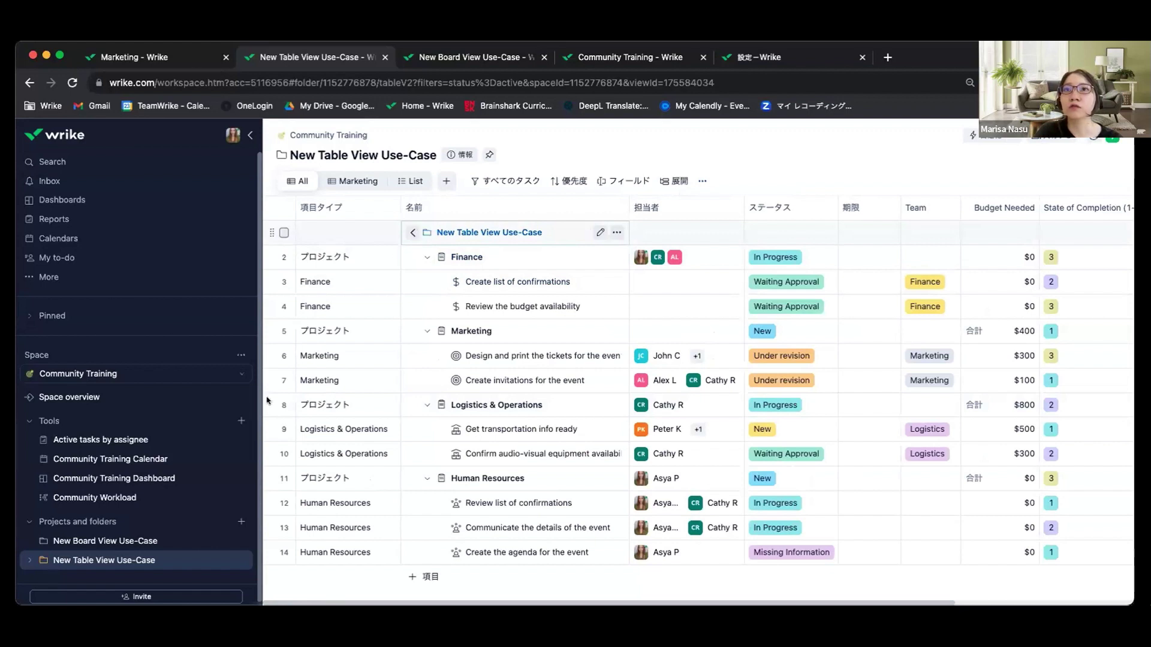
- Open the Human Resources project inside New Table View Use-Case and go back up to the parent folder through the parent row
click(27, 561)
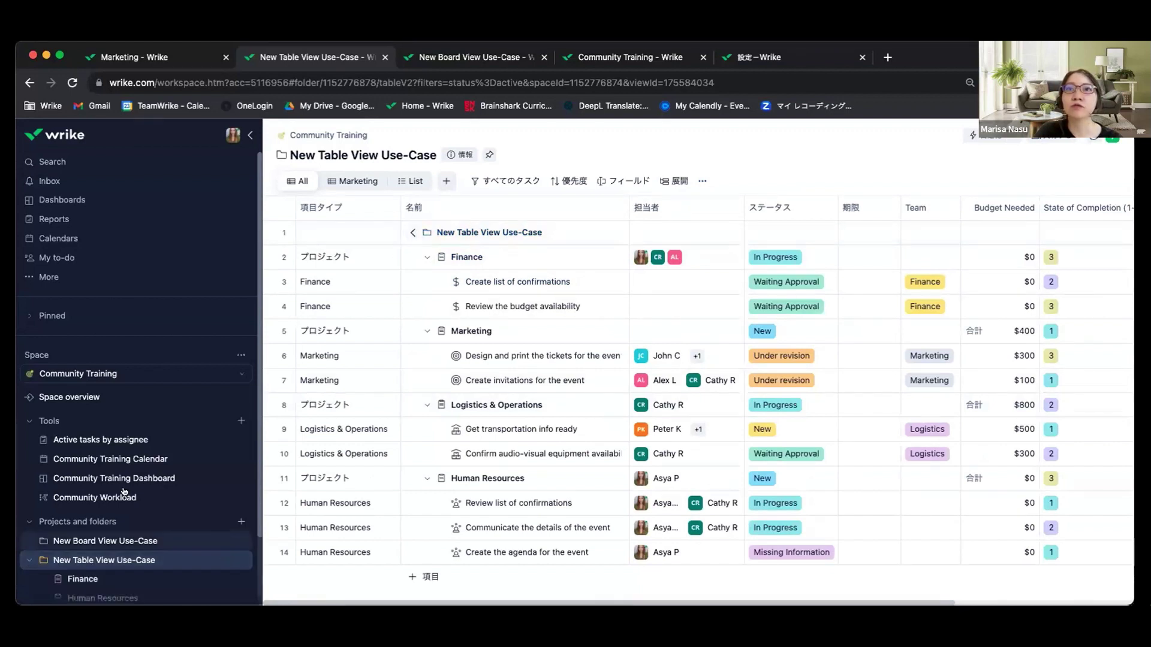
scroll(119, 516, down, 2)
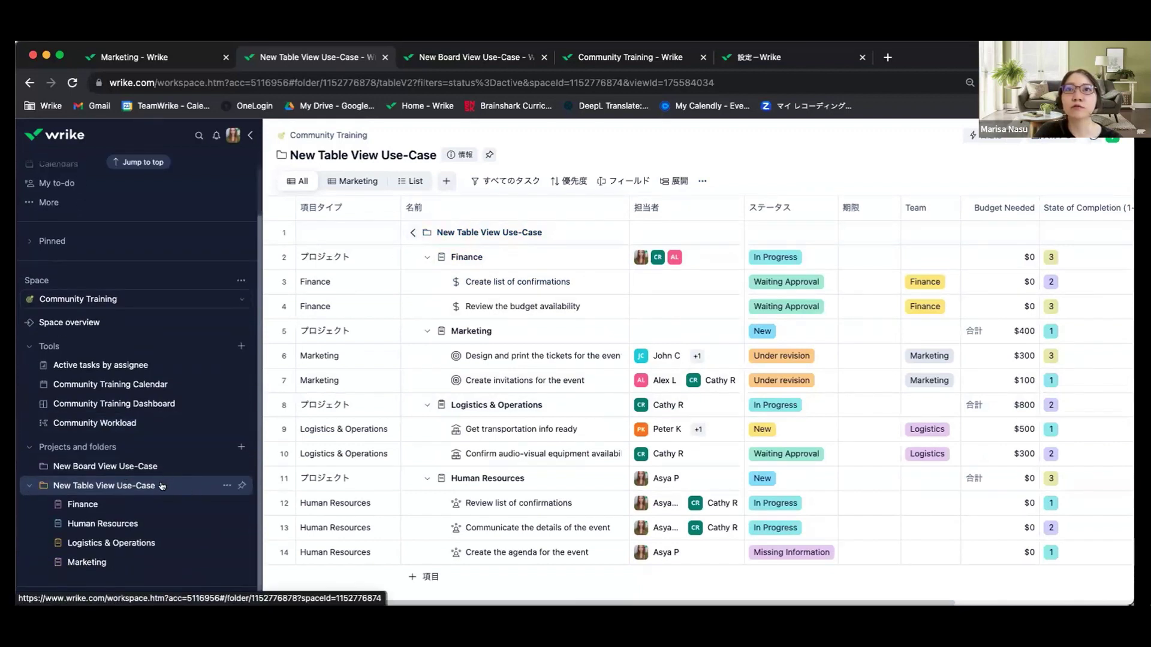
click(154, 523)
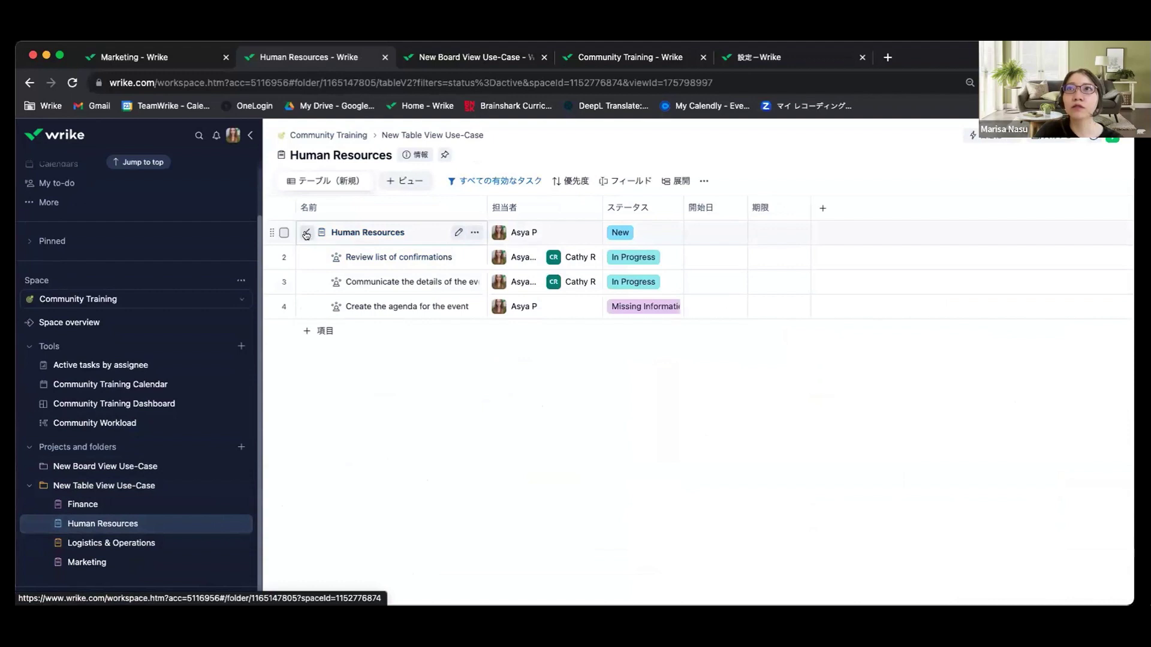
click(369, 234)
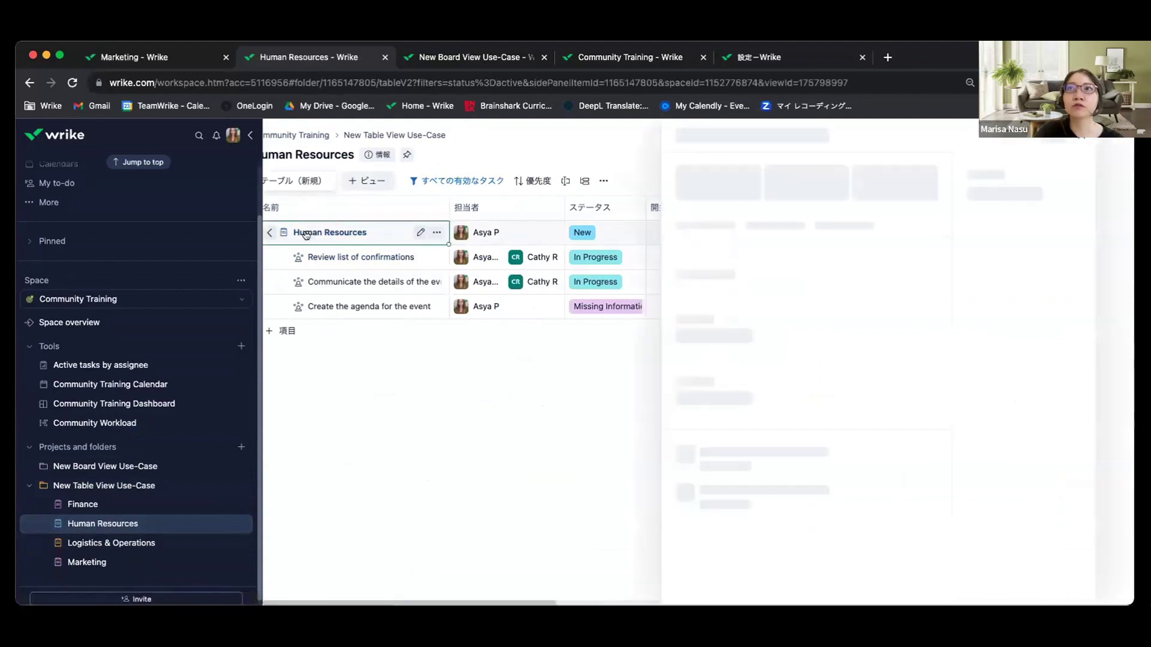
click(308, 233)
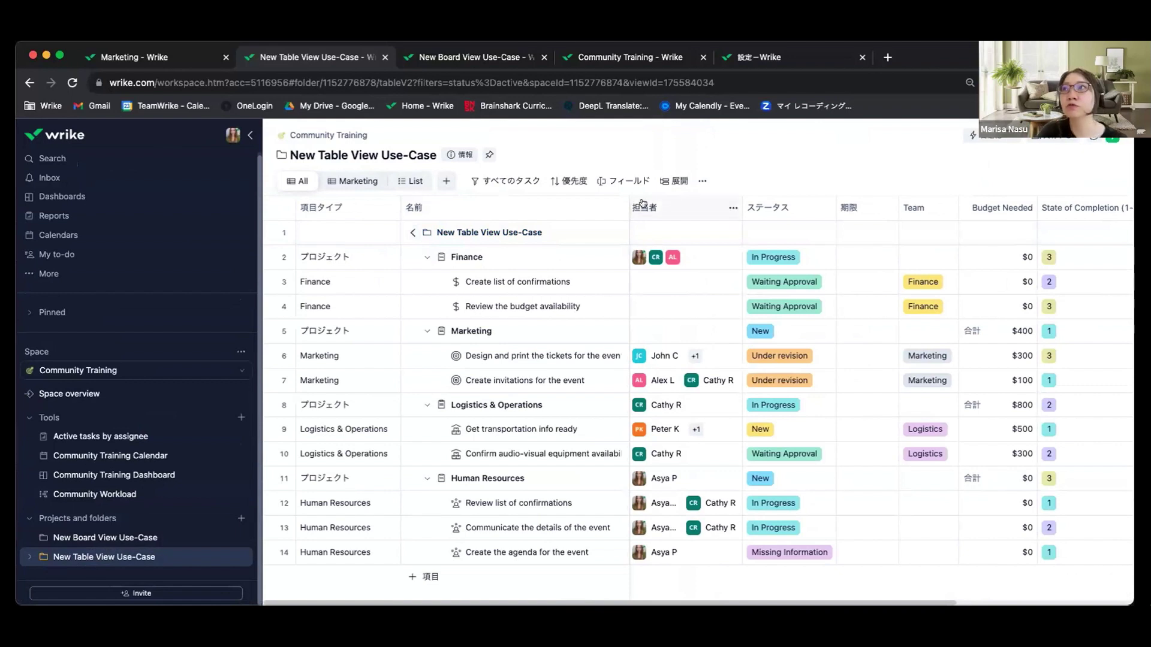
- Turn off the parent row (親行) and the cell borders (セルの境界線) for the table
click(702, 181)
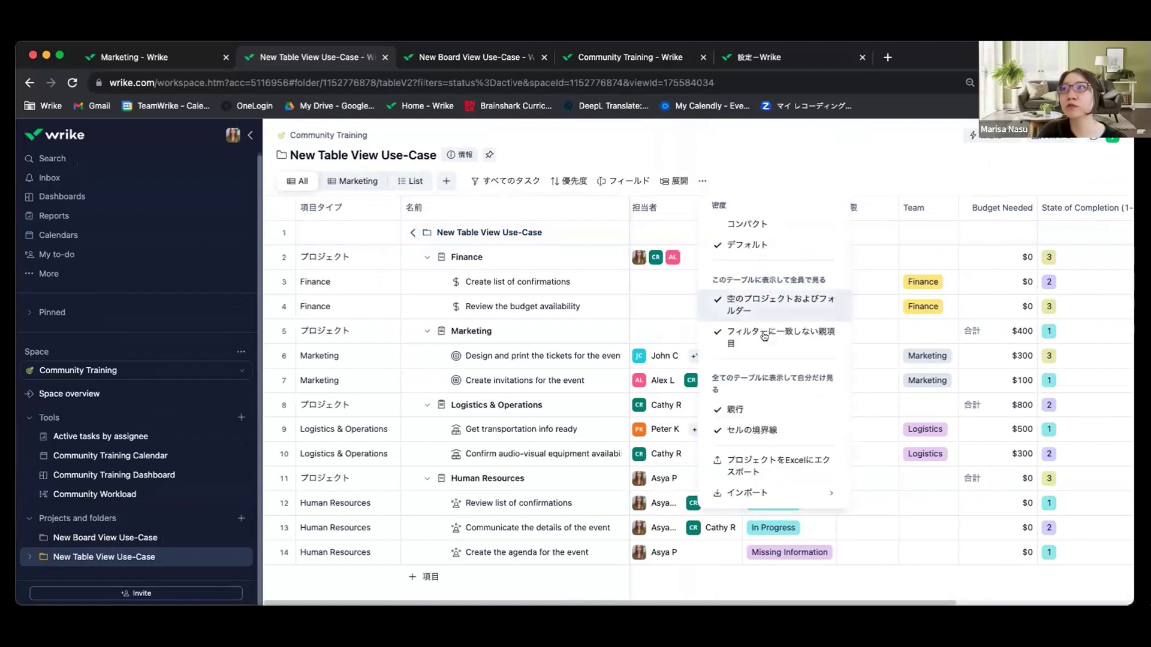
click(719, 408)
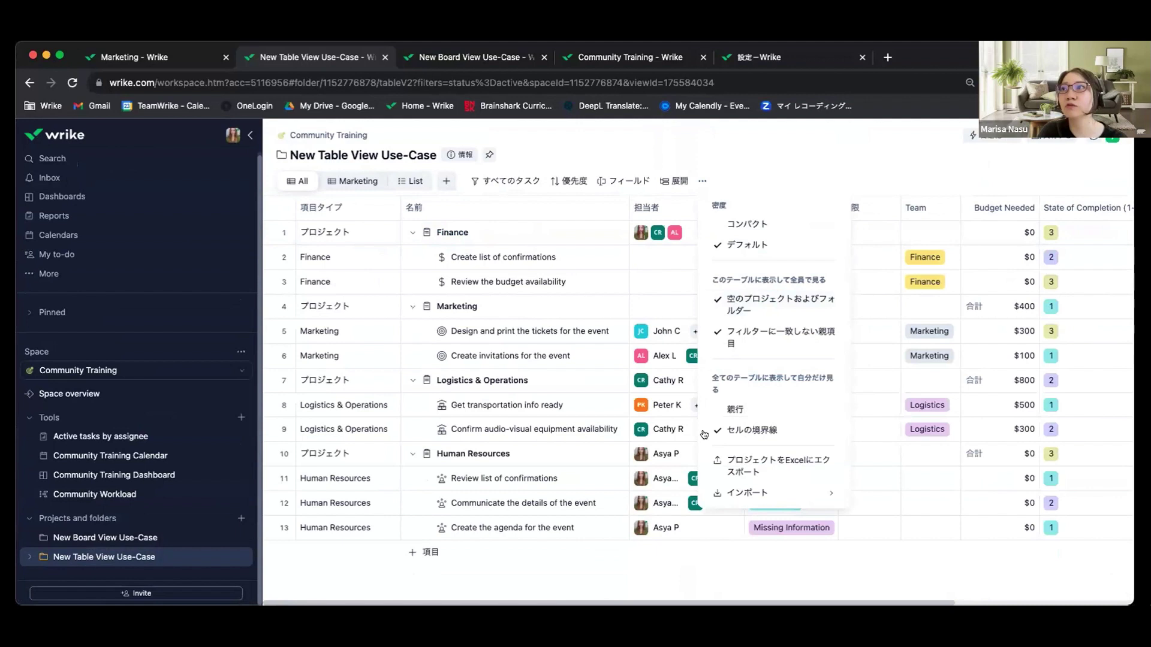
click(702, 433)
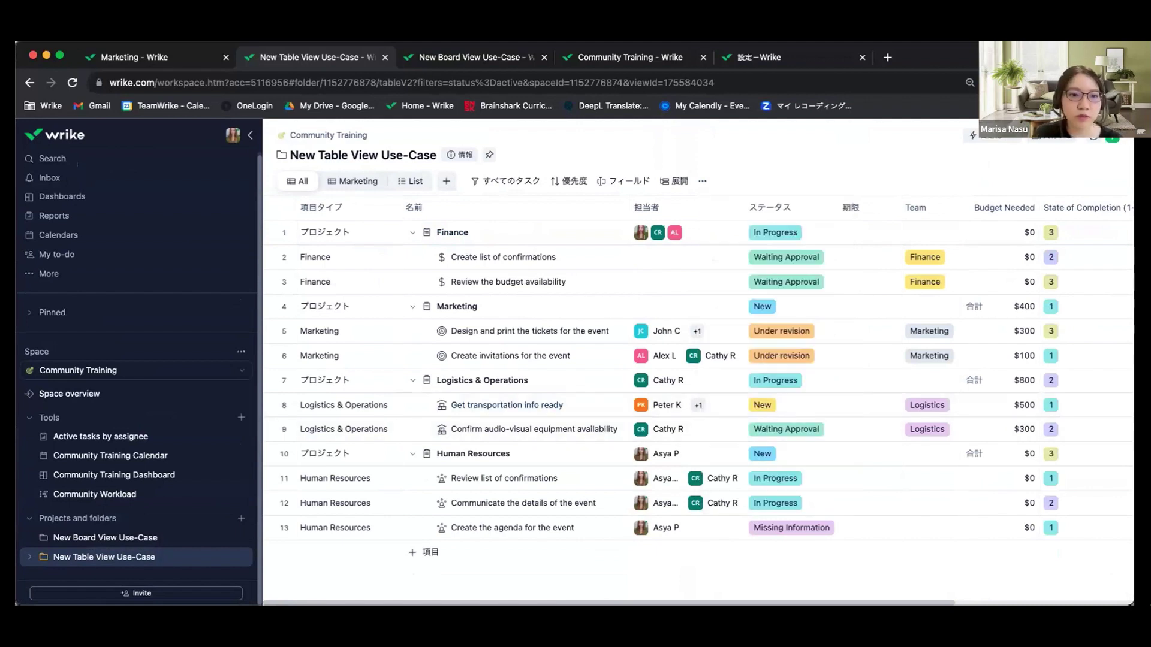
- Look at the State of Completion options for the task Review list of confirmations and close them without choosing one
scroll(661, 459, right, 5)
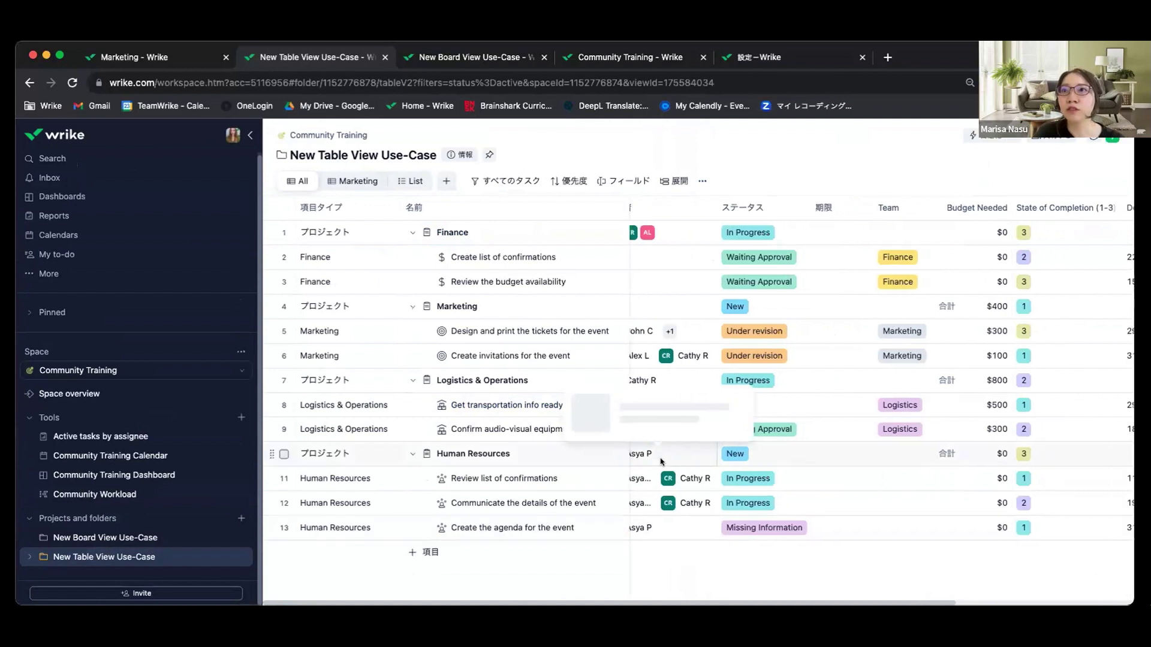
scroll(661, 462, right, 3)
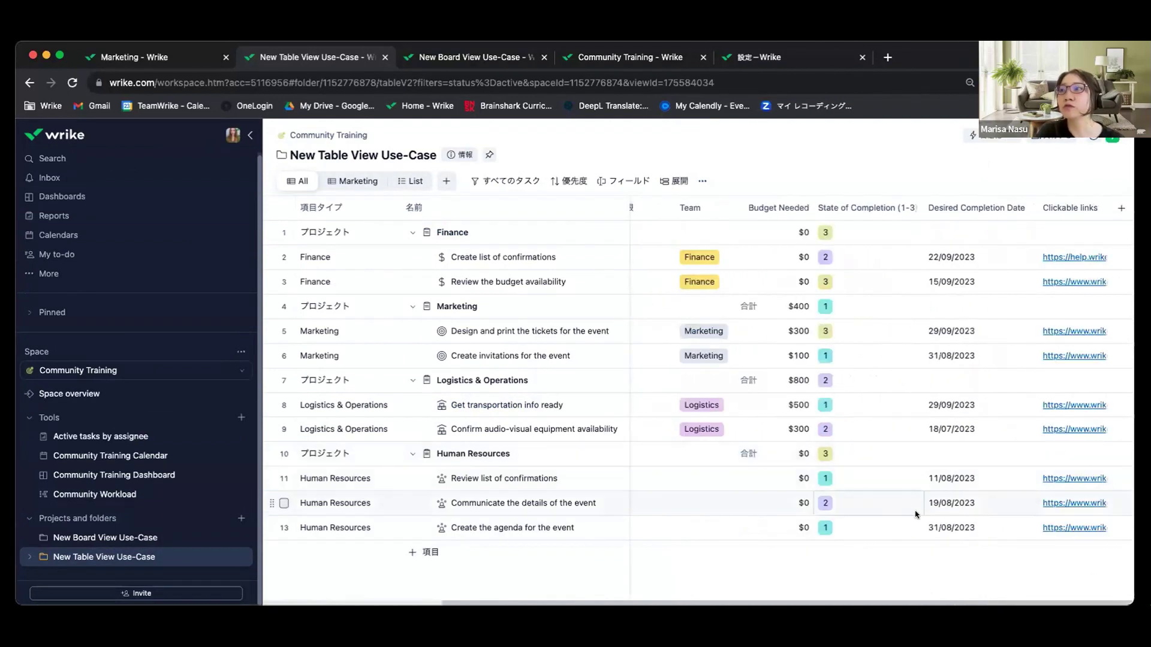
click(859, 478)
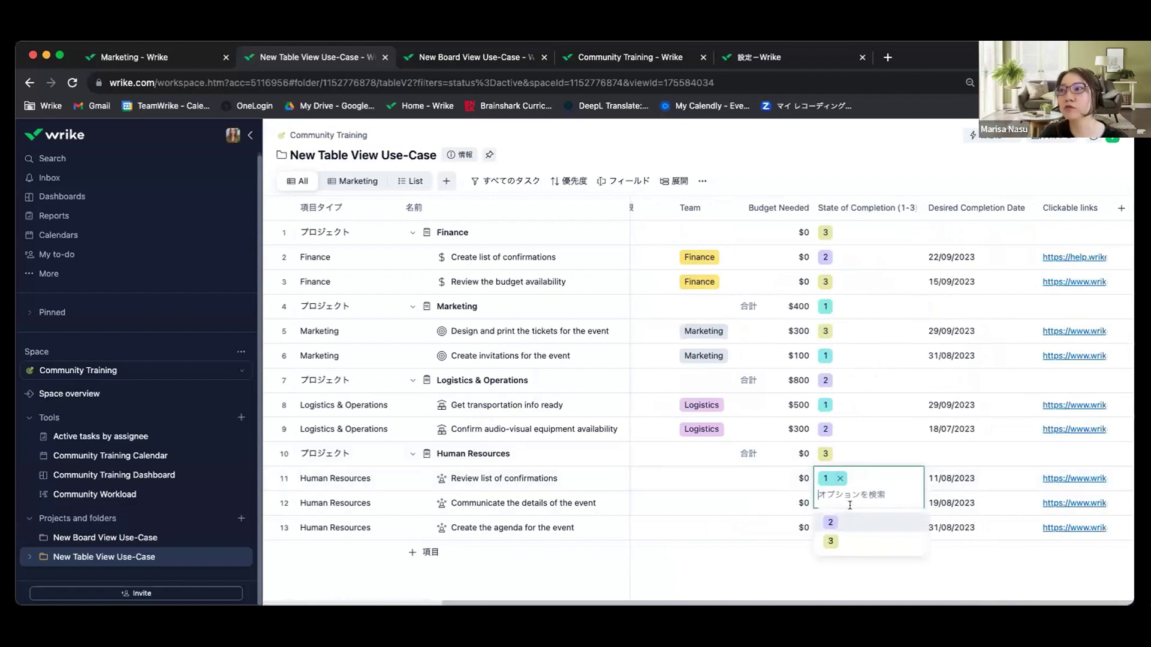
click(731, 575)
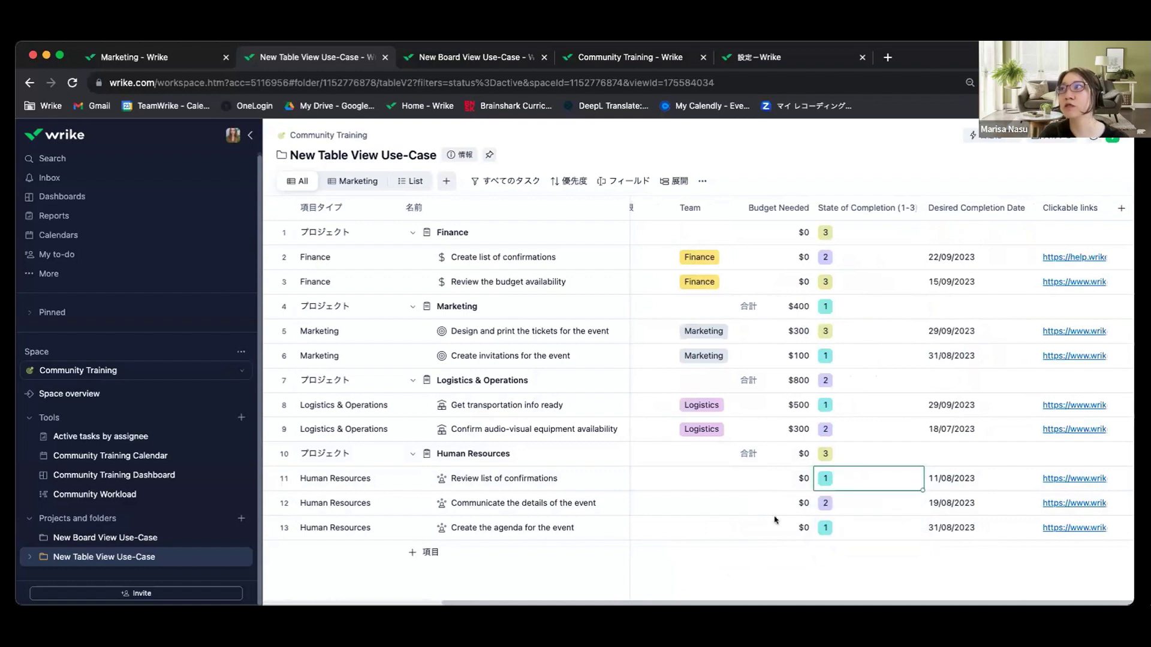
- Check the State of Completion options for the task Communicate the details of the event and close them without choosing one
click(856, 505)
key(Up)
key(Down)
key(Up)
key(Down)
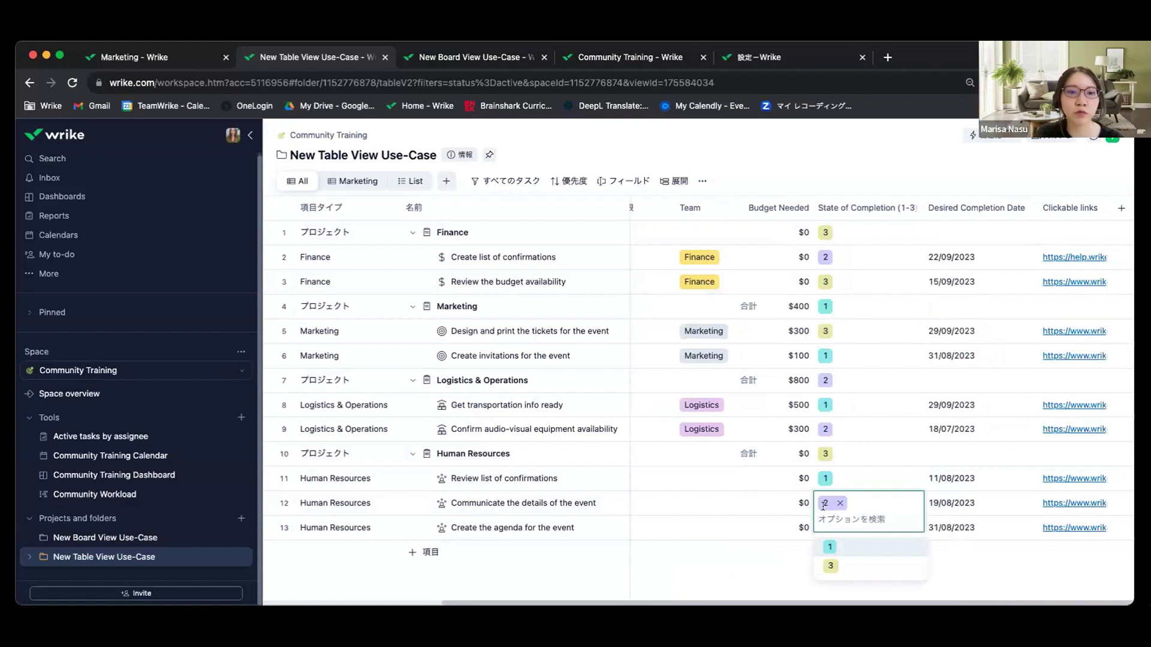
click(735, 562)
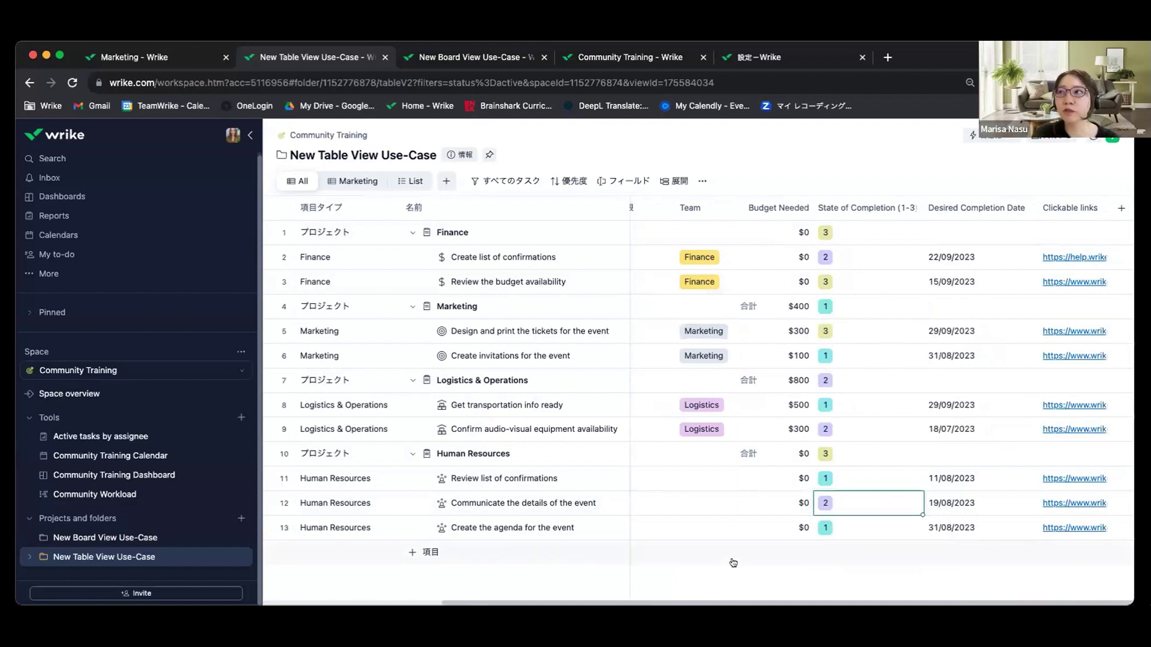
click(849, 515)
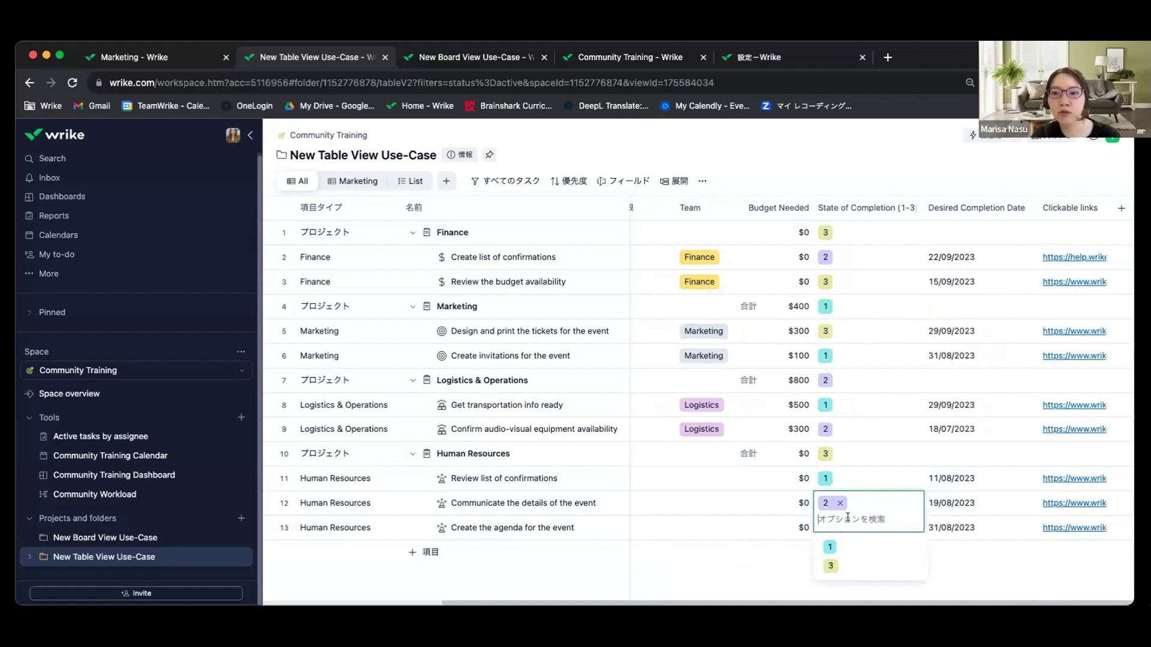
click(752, 550)
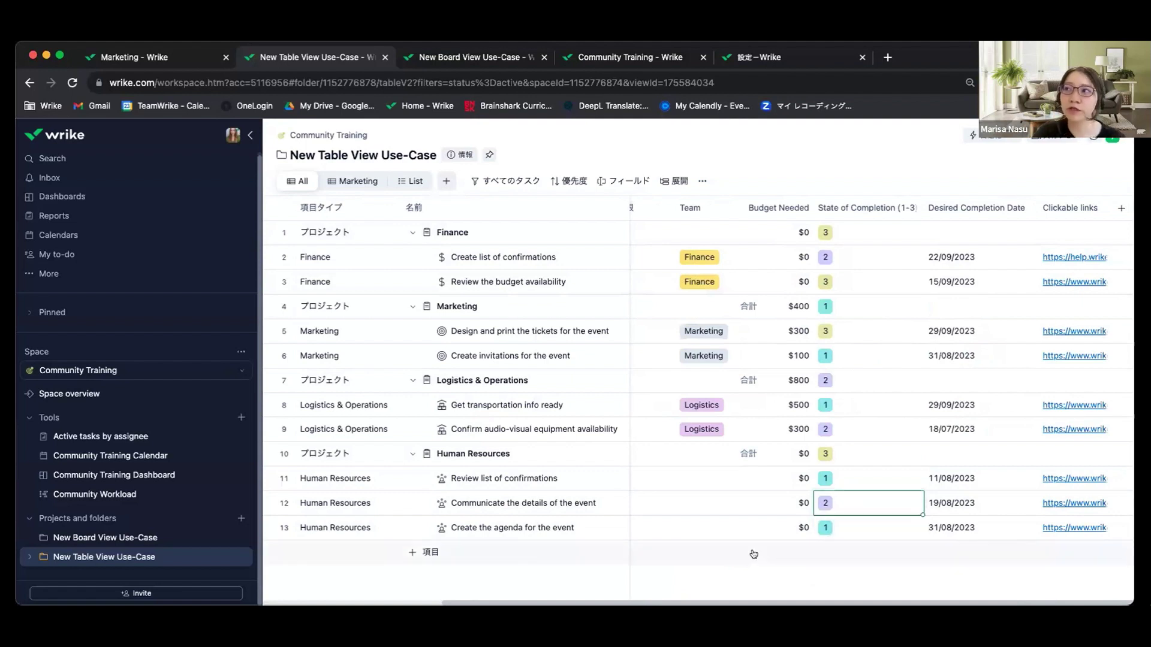
scroll(730, 500, left, 5)
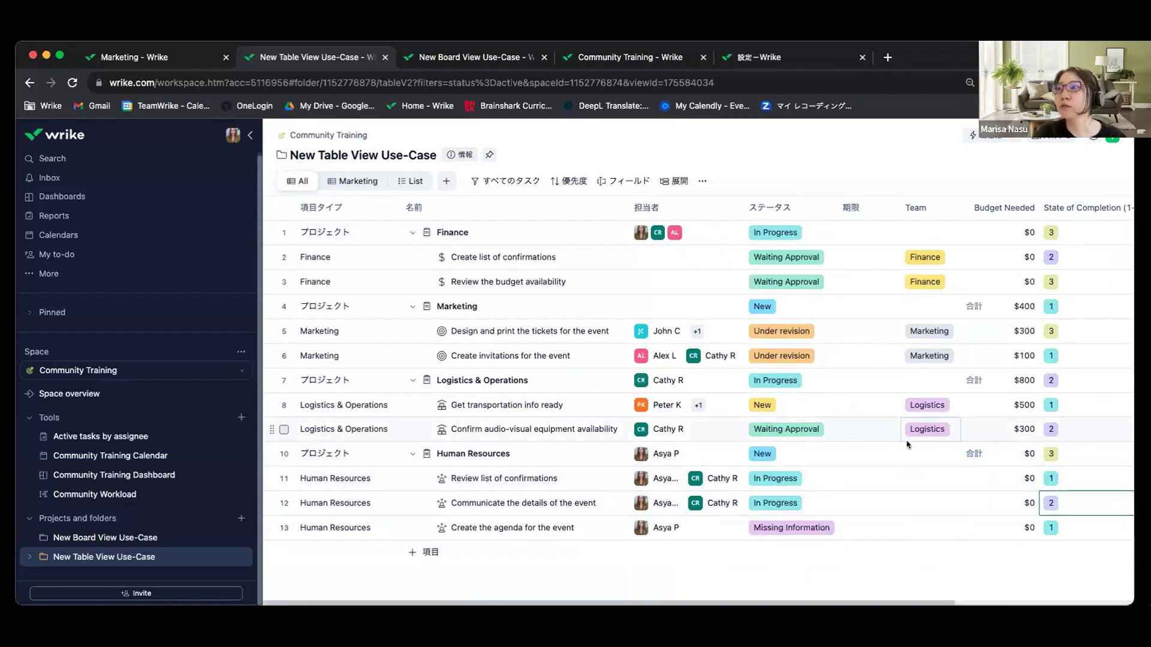
scroll(843, 452, right, 5)
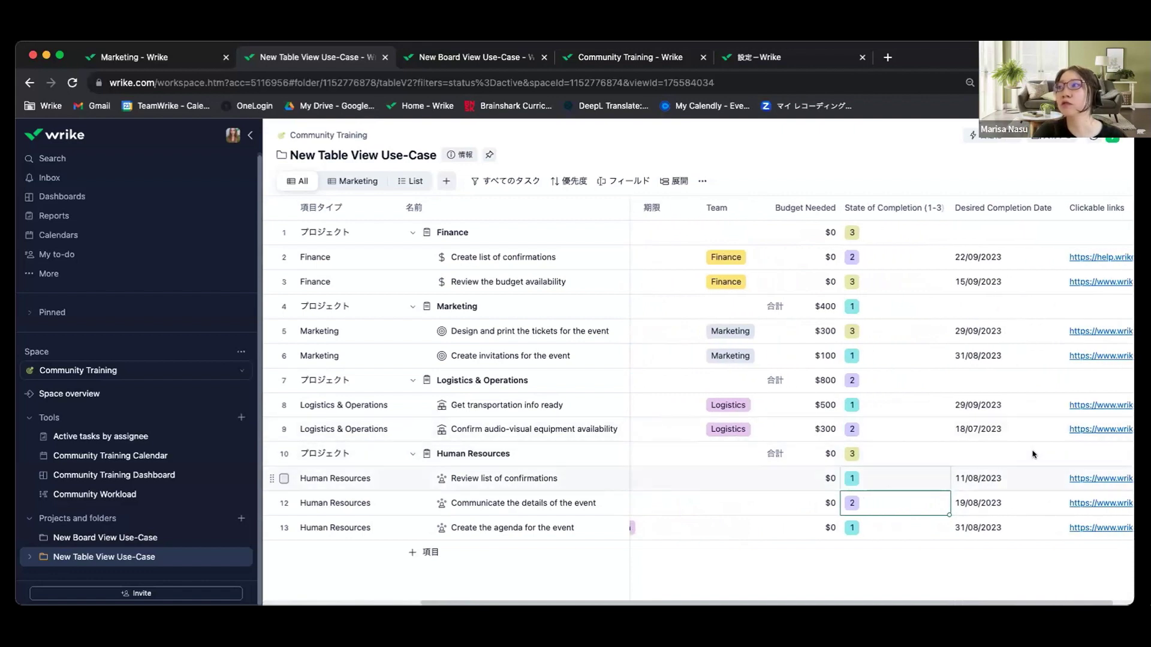
scroll(1031, 452, left, 5)
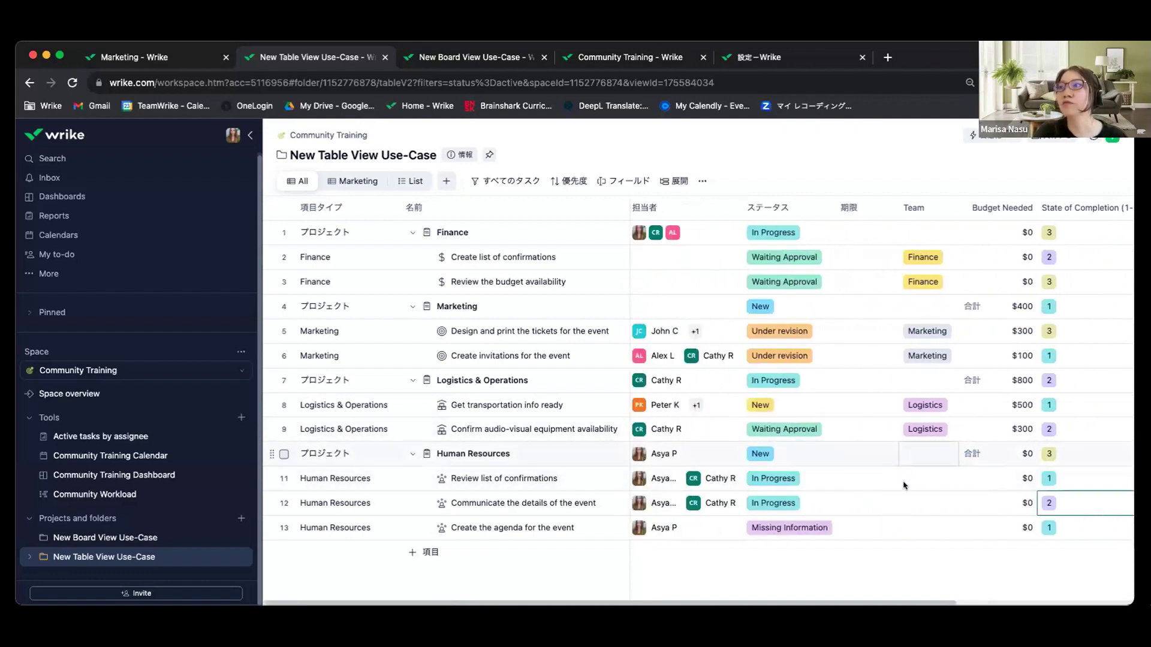
click(911, 478)
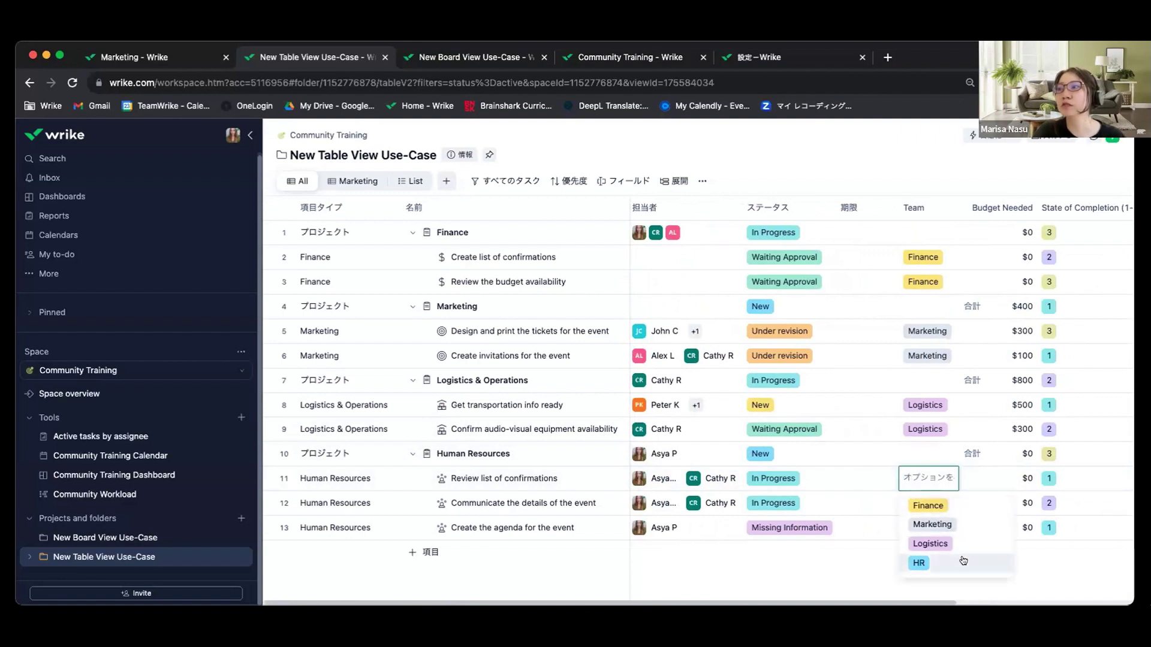
click(973, 528)
click(946, 480)
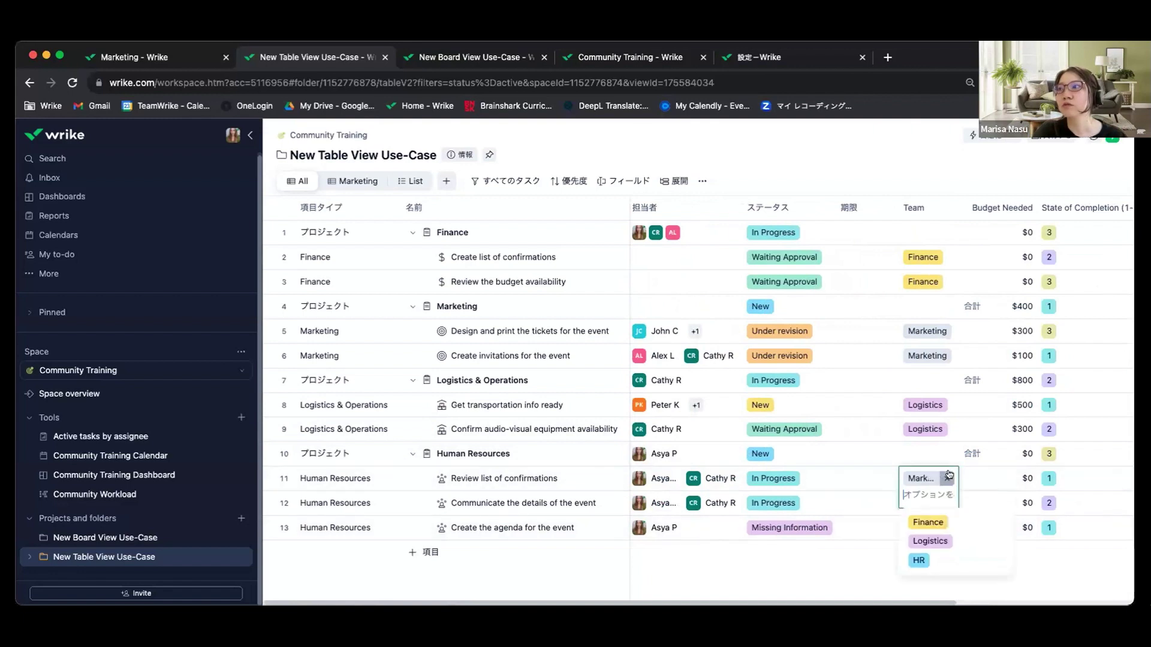
click(946, 478)
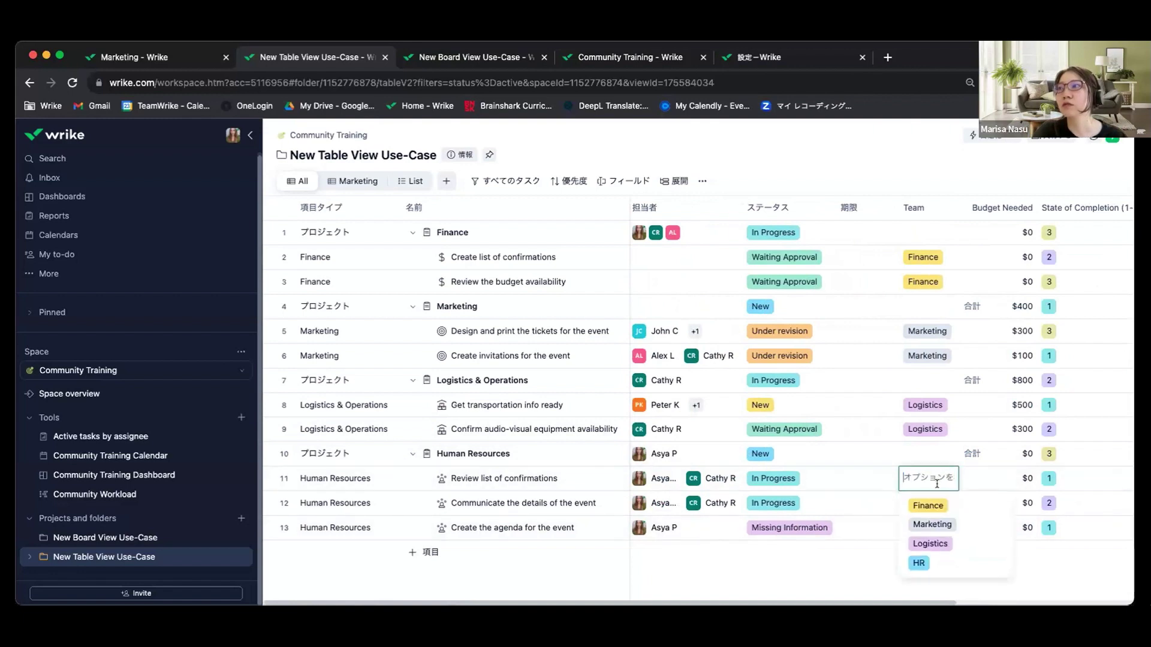
- Set the Team of Review list of confirmations to HR and fill it down to the two Human Resources tasks below
click(929, 564)
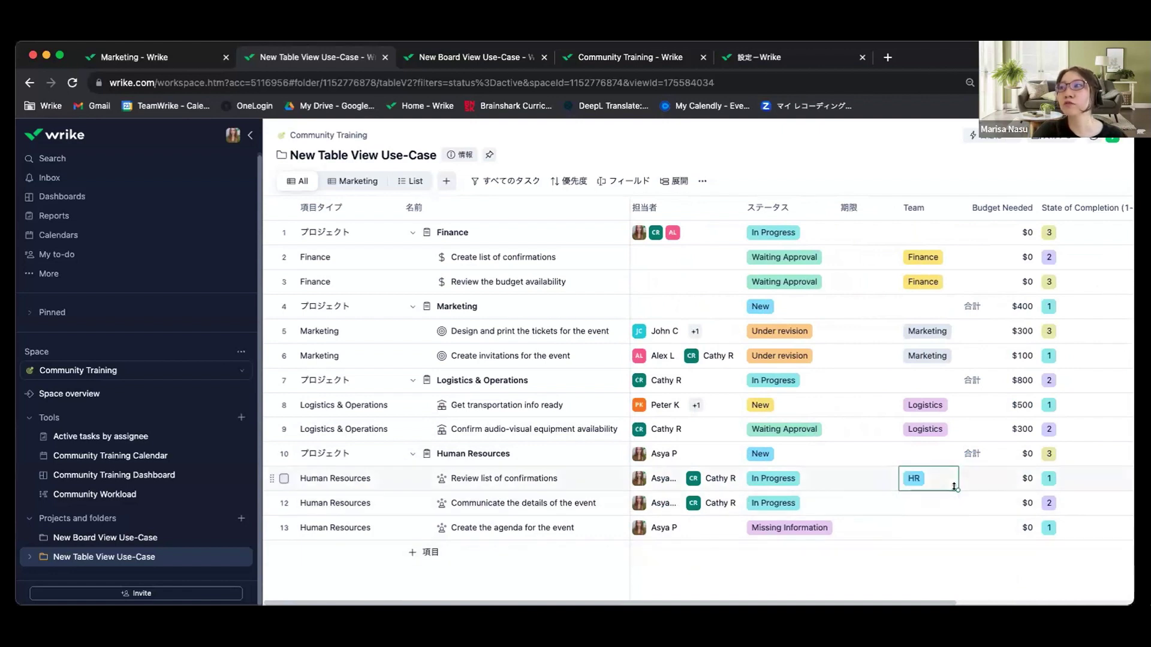
drag(954, 487, 955, 544)
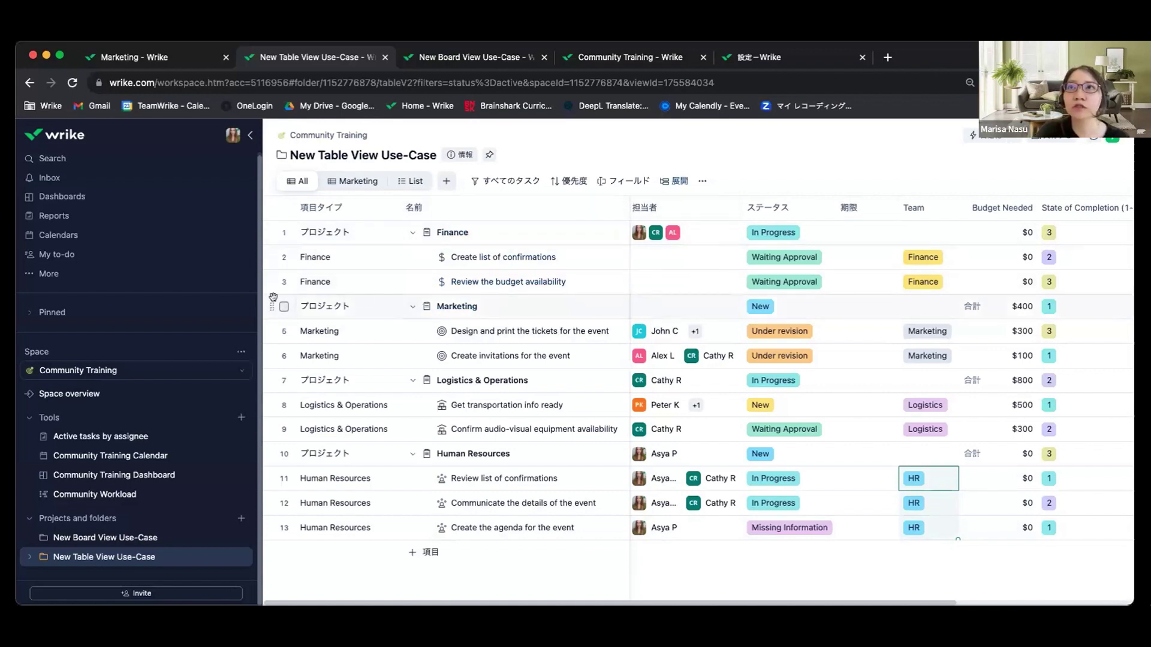
- Select all the rows from Create list of confirmations through Create the agenda for the event
click(284, 258)
click(284, 281)
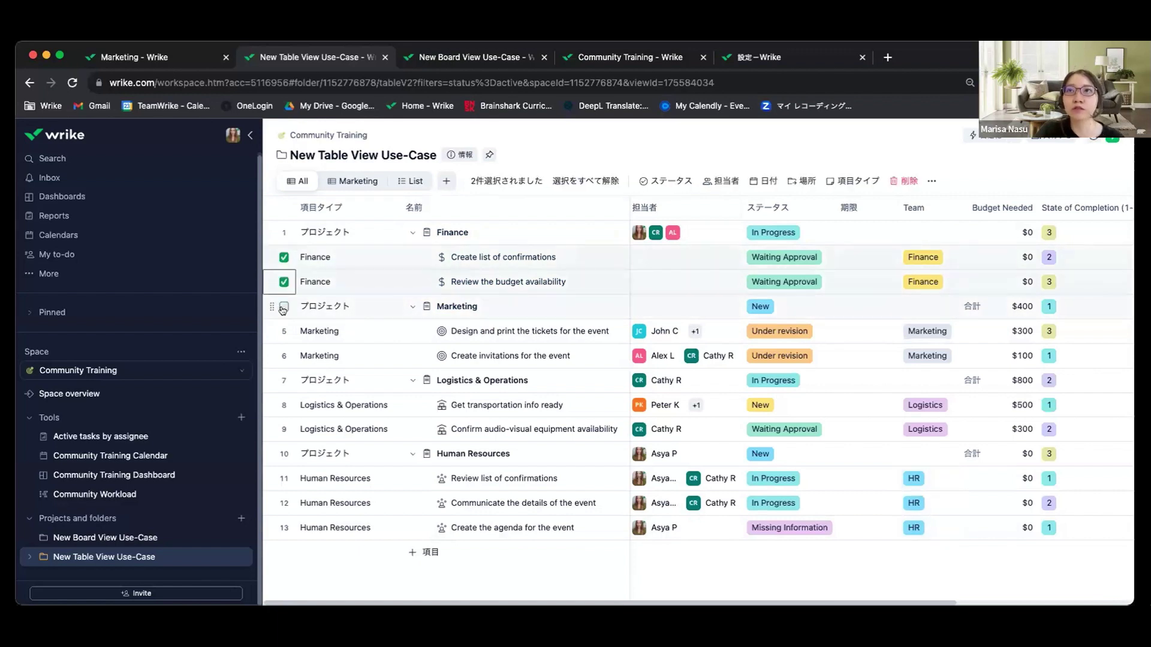
shift+click(283, 529)
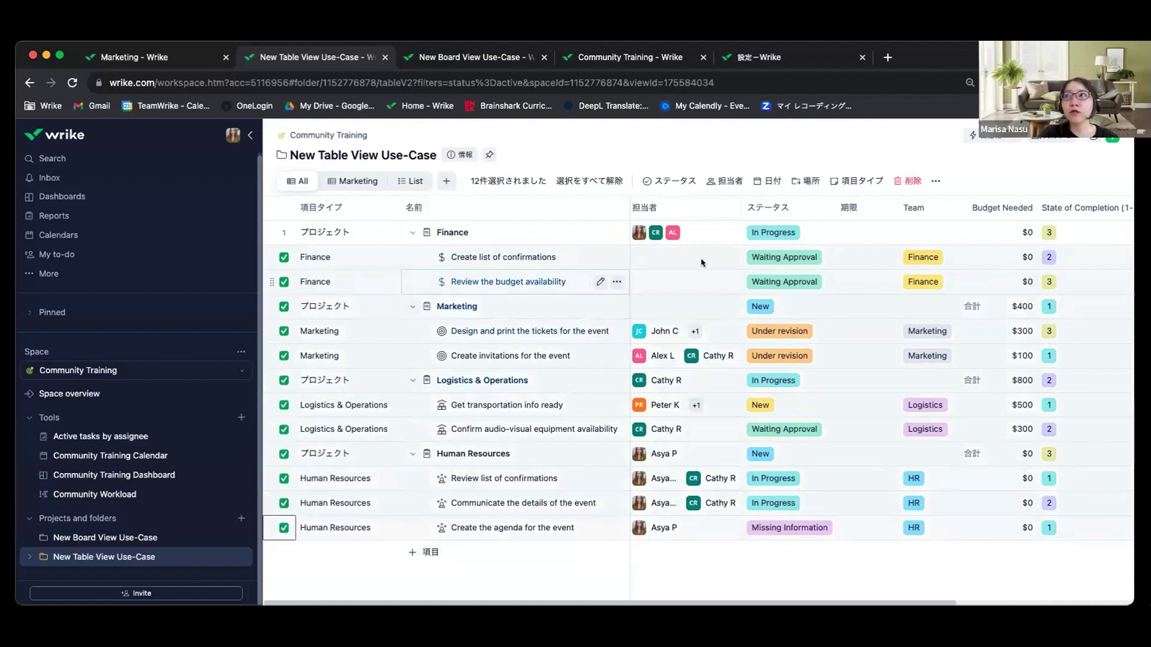
- Examine the bulk assignee (担当者) and status (ステータス) options for the selected items, and clear the whole selection
click(726, 183)
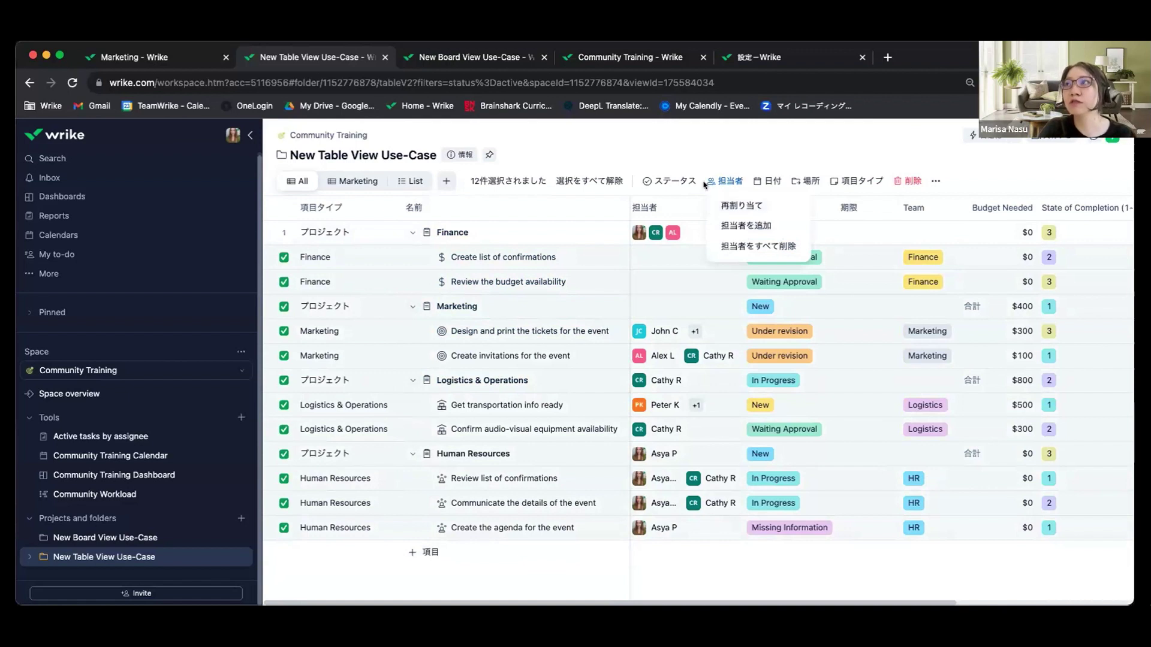
click(668, 180)
mouse_move(727, 213)
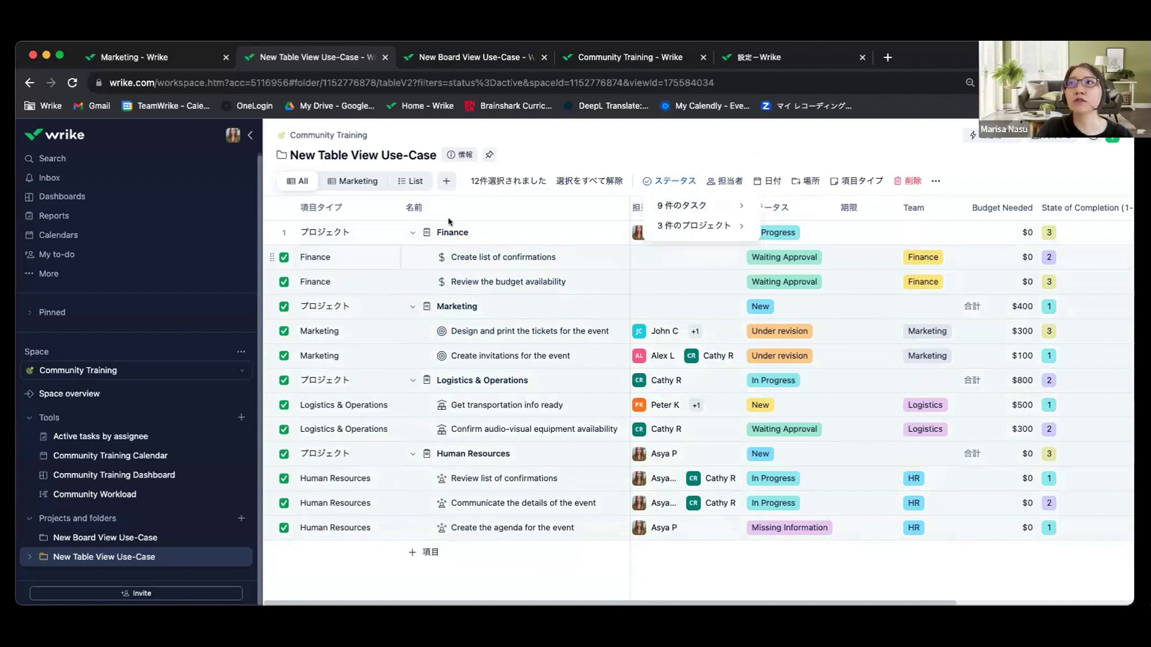
click(748, 151)
click(284, 258)
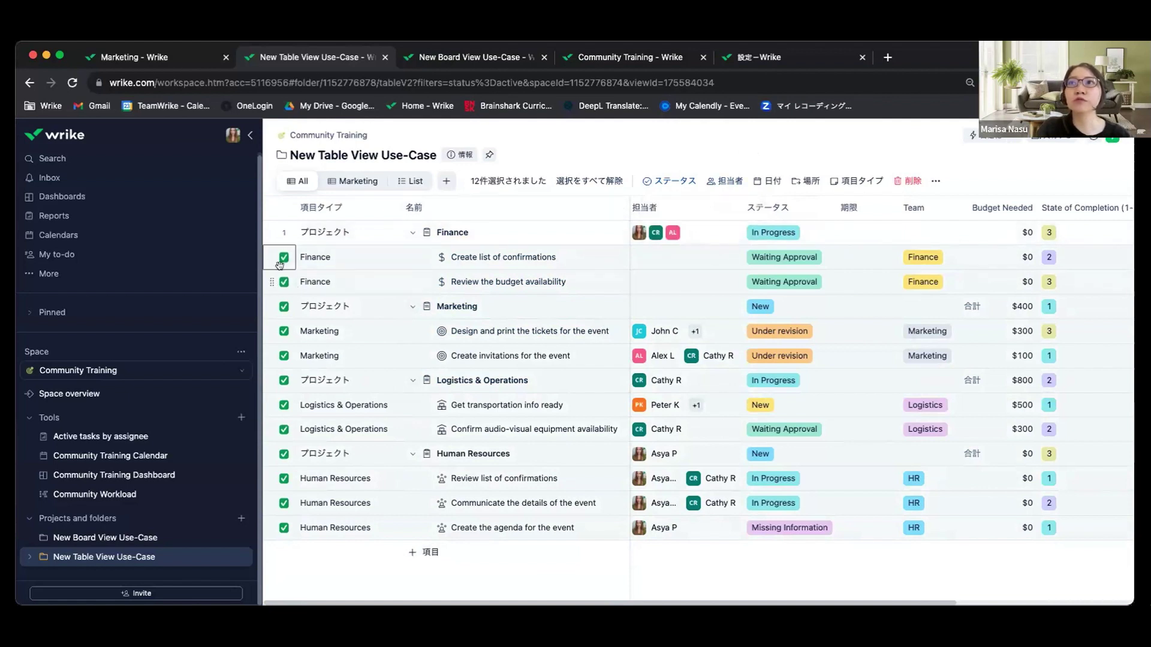
click(581, 182)
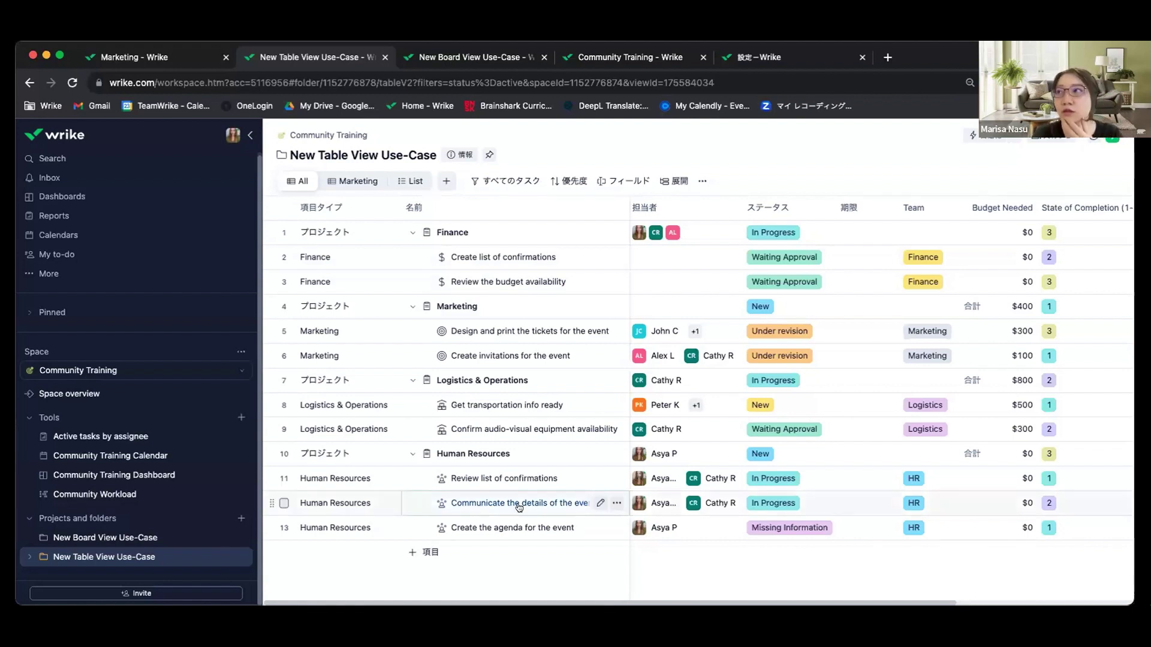
- Narrow the Desired Completion Date column until its header is partly cut off
scroll(870, 438, right, 4)
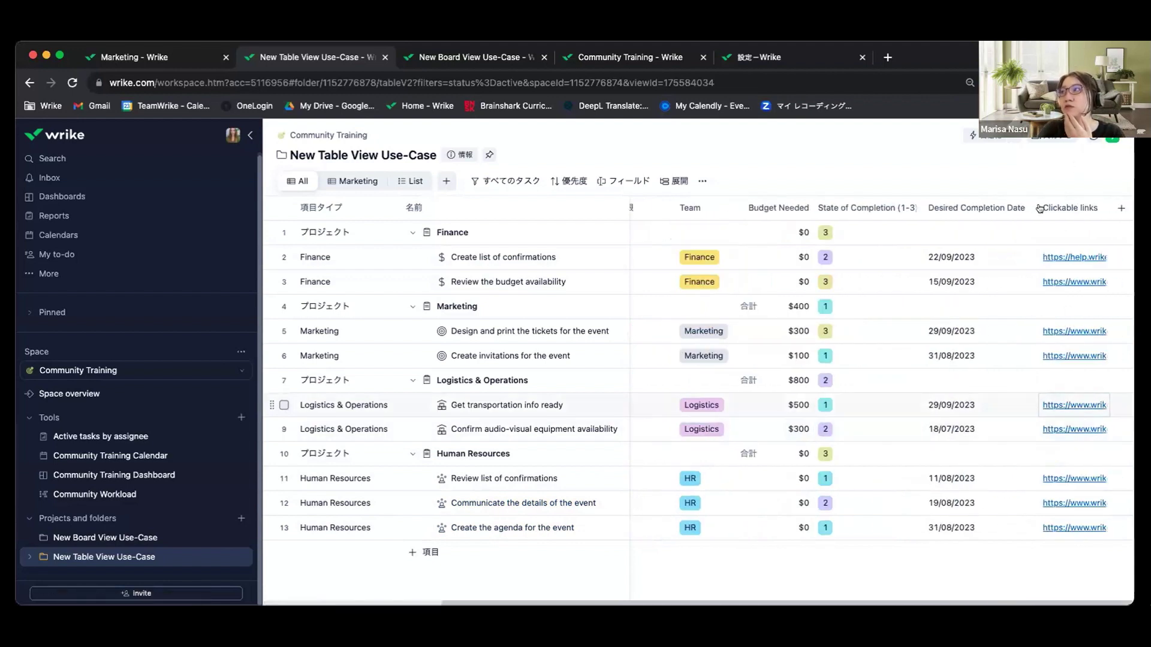
drag(1032, 204, 952, 211)
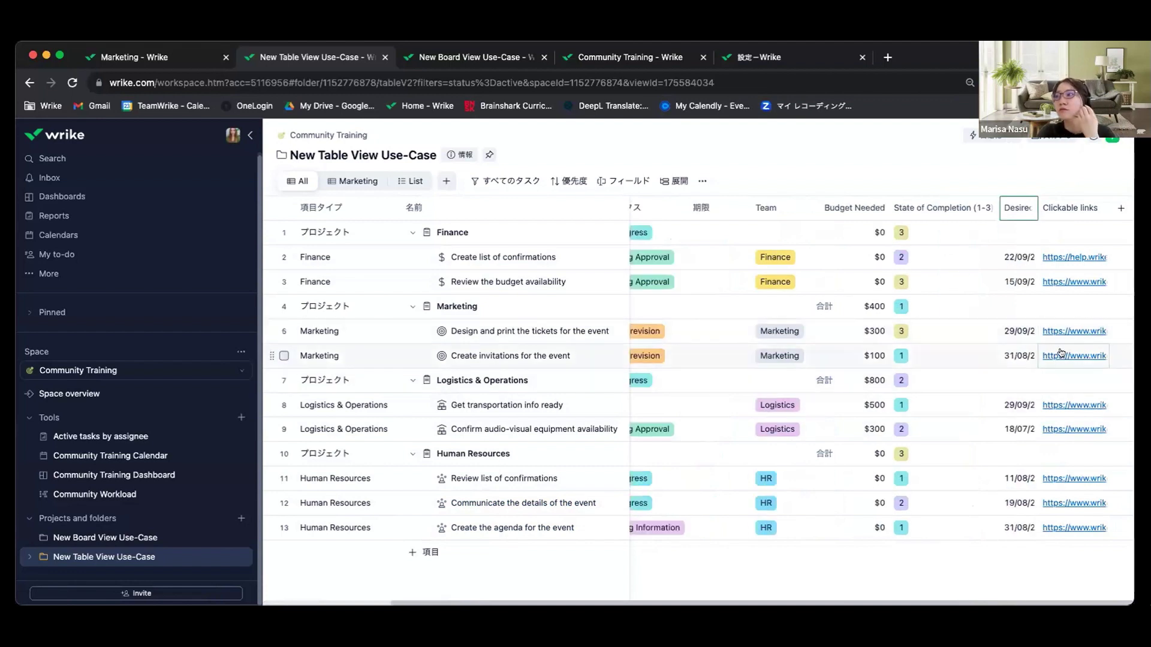
- Open the clickable link of the Create list of confirmations task and return to the New Table View Use-Case page
click(1079, 261)
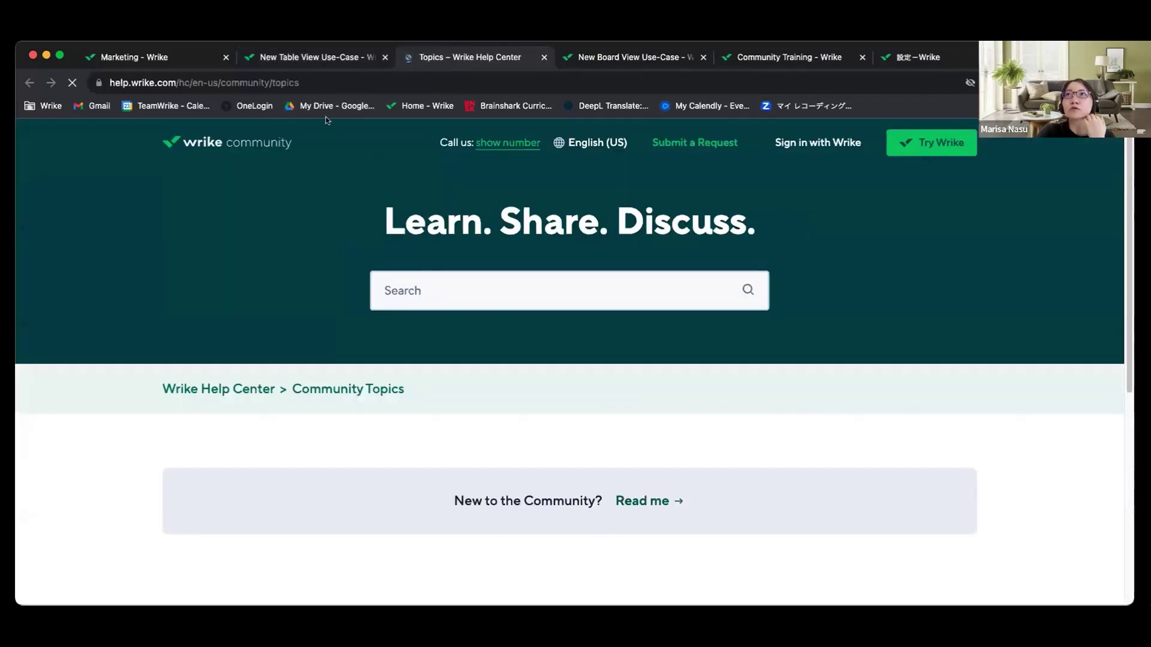
click(307, 66)
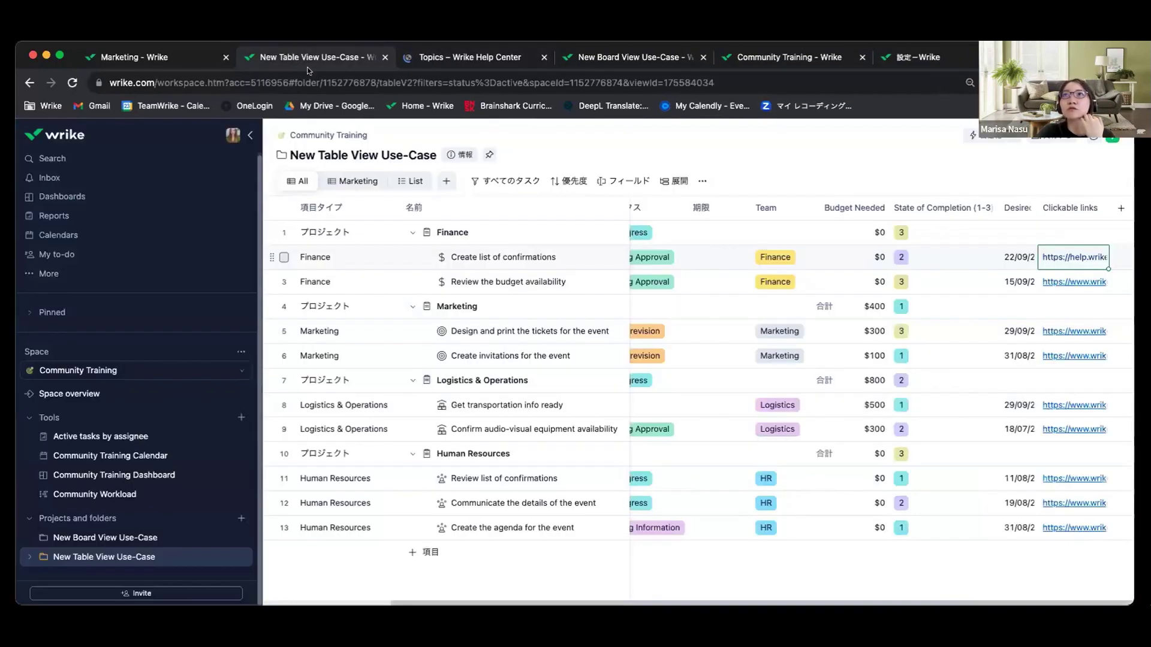